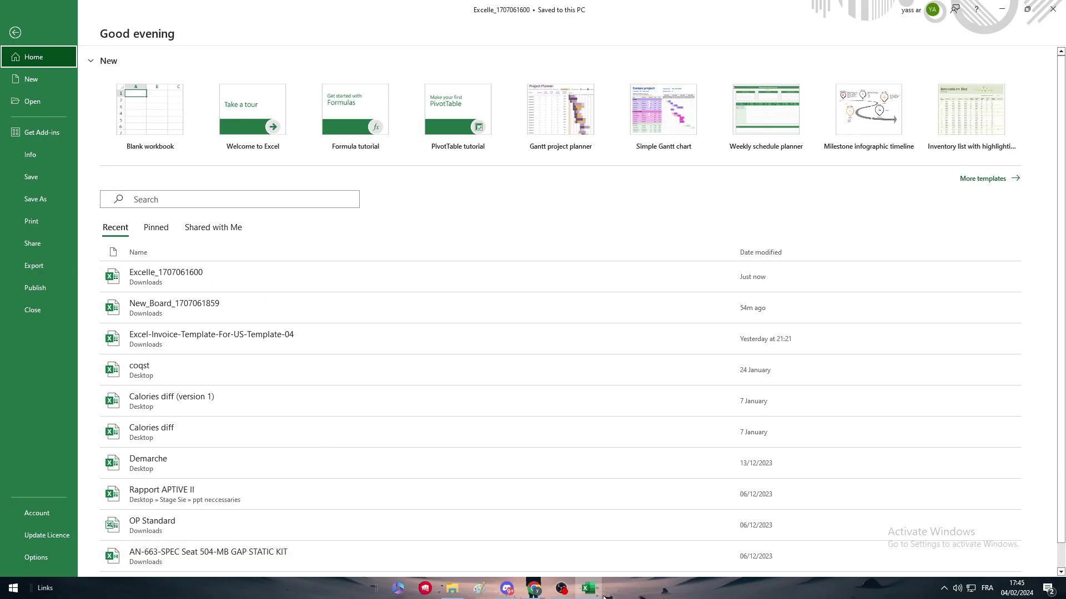
Bring Excel's start screen with its new-workbook templates into focus
{"action": "left_click", "coordinate": [605, 597]}
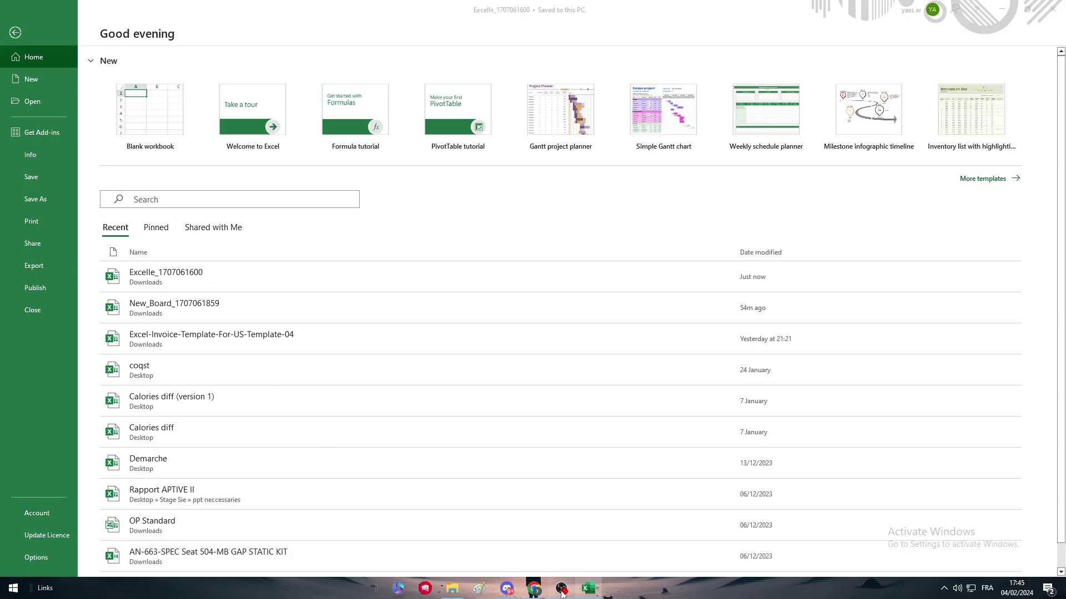
{"action": "left_click", "coordinate": [187, 64]}
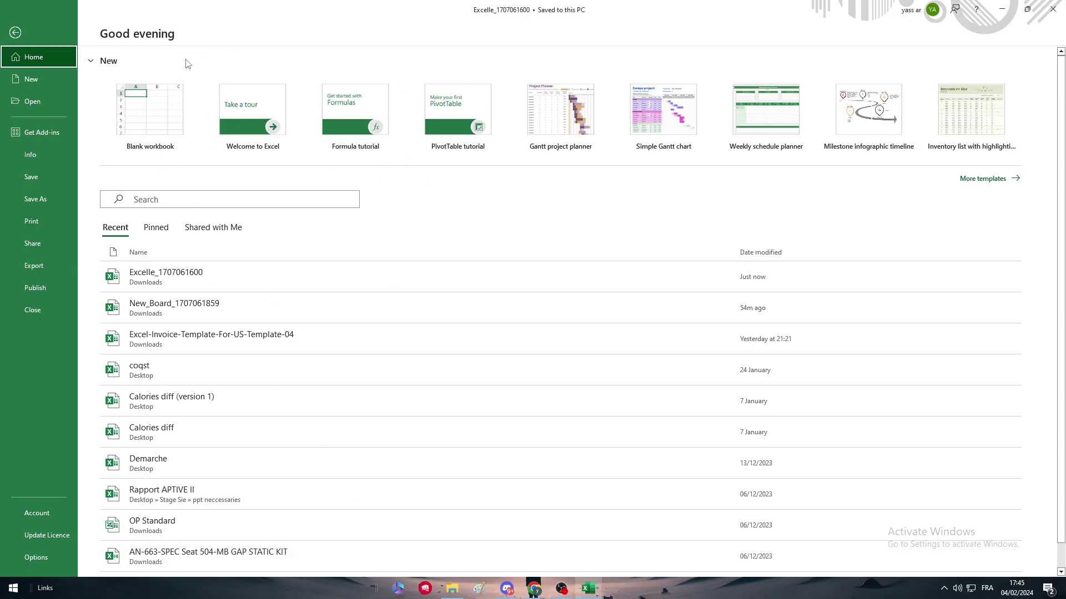
Create a blank workbook and cancel the stray entry in A1
{"action": "left_click", "coordinate": [139, 103]}
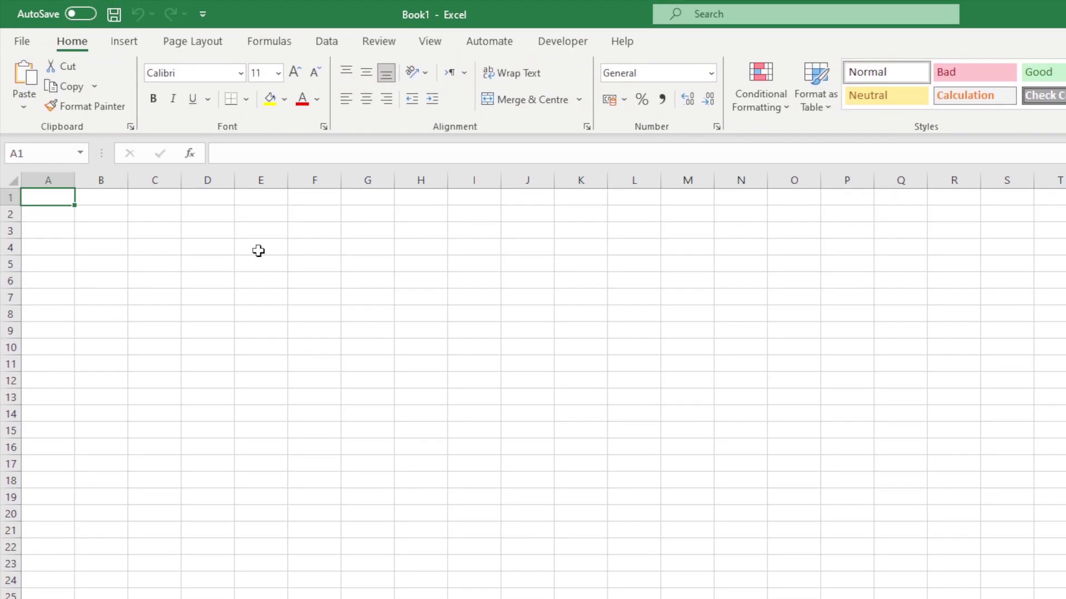
{"action": "type", "text": "-"}
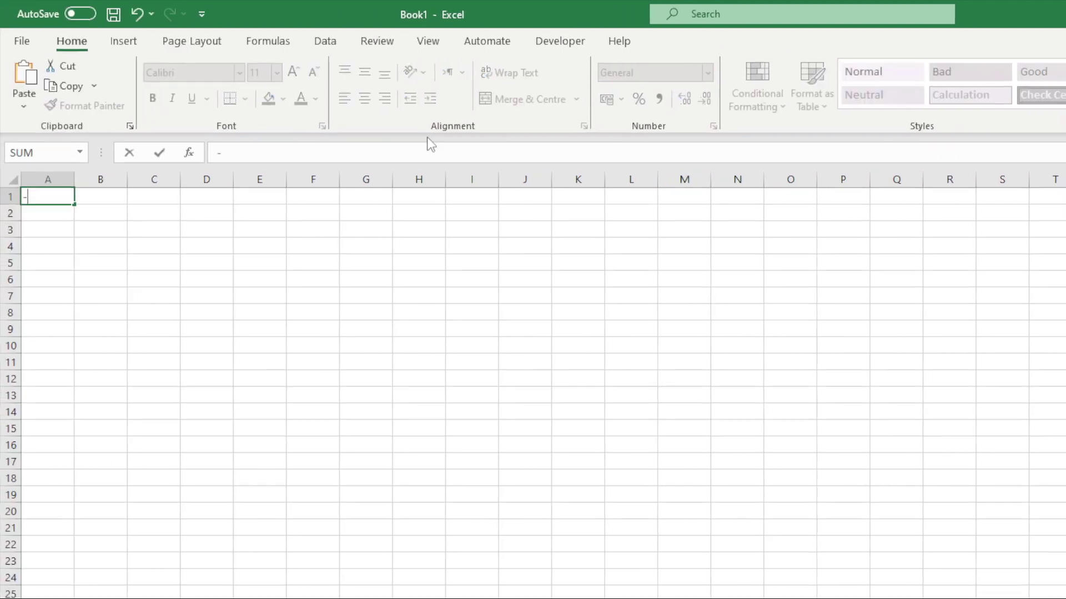
{"action": "left_click", "coordinate": [627, 335]}
{"action": "left_click", "coordinate": [260, 230]}
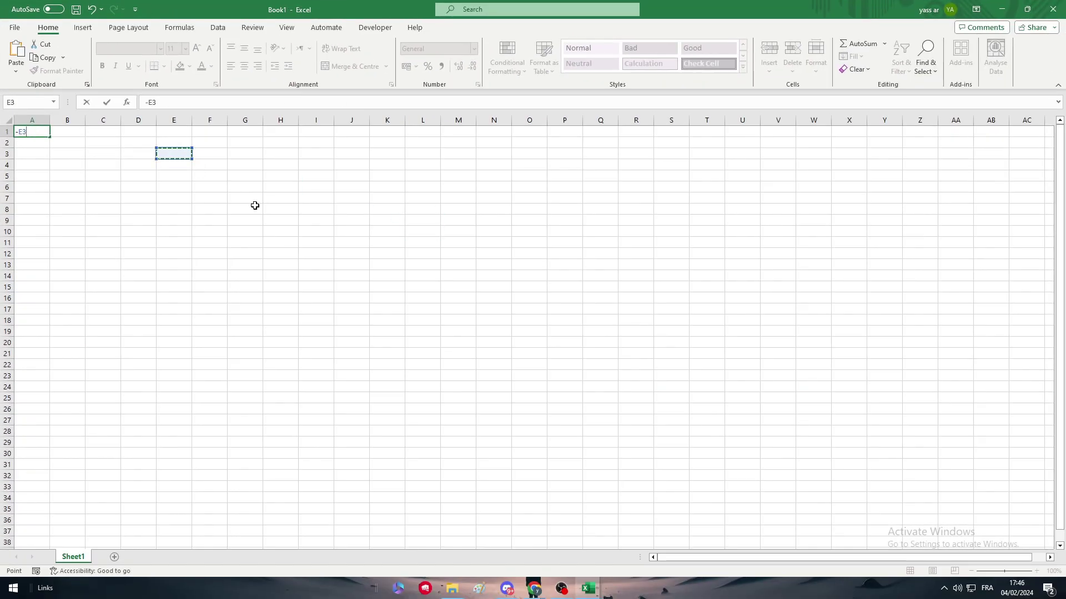
{"action": "left_click", "coordinate": [382, 310]}
{"action": "left_click", "coordinate": [109, 169]}
{"action": "key", "text": "Escape"}
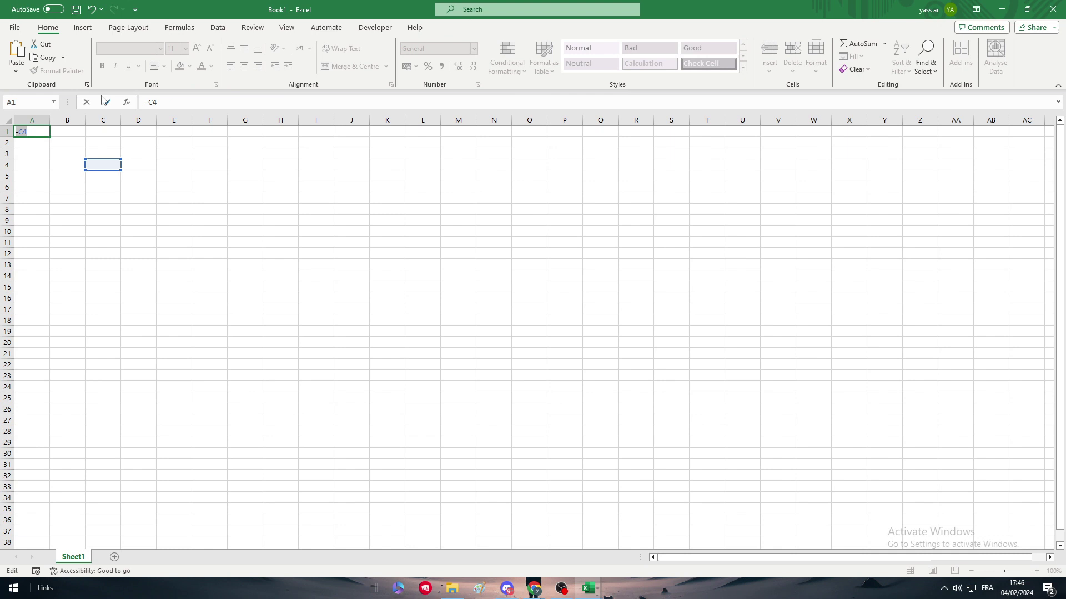
{"action": "left_click", "coordinate": [397, 328]}
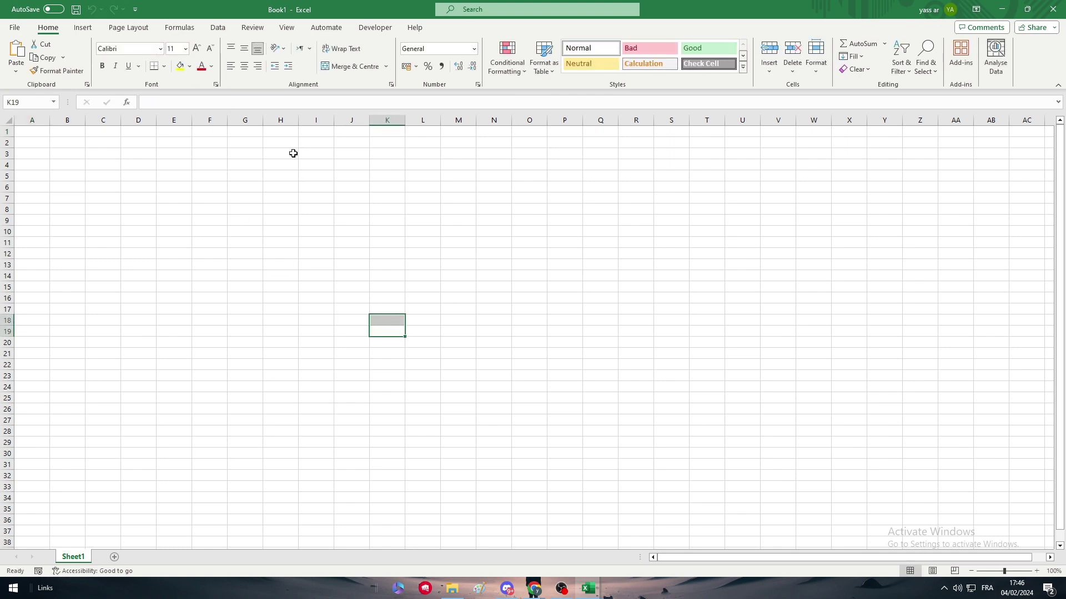
{"action": "left_click", "coordinate": [51, 143]}
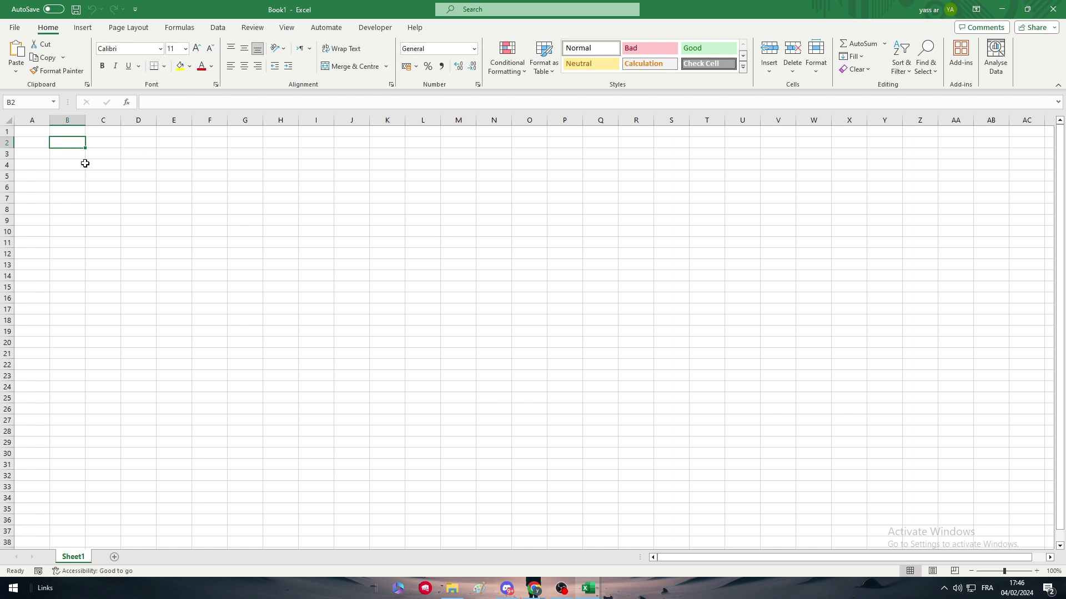
Undo an accidental change to row 8's height
{"action": "left_click_drag", "start_coordinate": [7, 215], "coordinate": [7, 219]}
{"action": "left_click_drag", "start_coordinate": [173, 225], "coordinate": [251, 233]}
{"action": "left_click", "coordinate": [197, 214]}
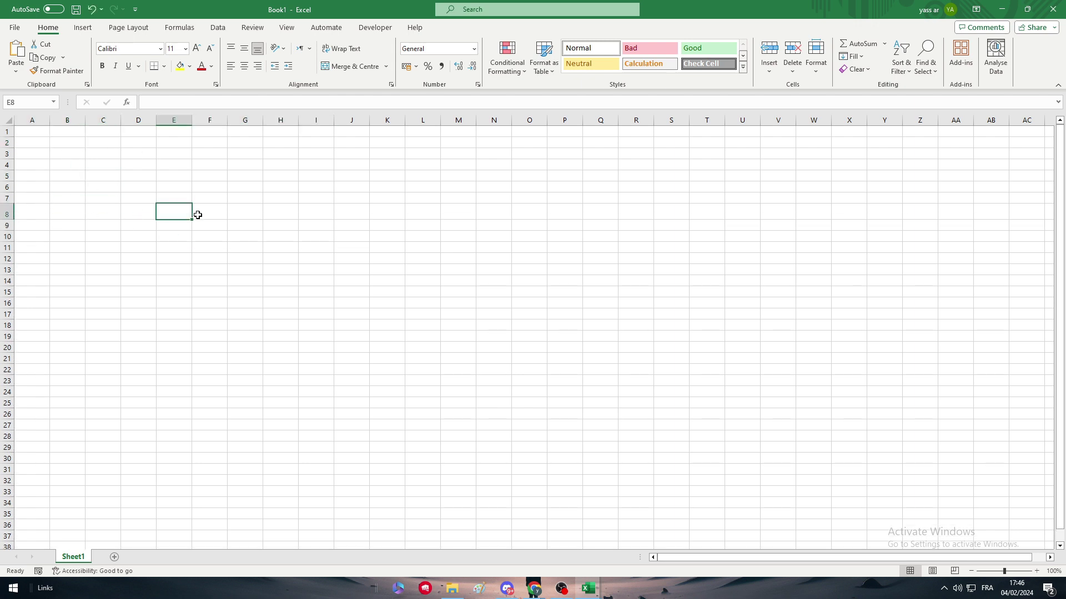
{"action": "key", "text": "ctrl+z"}
{"action": "left_click", "coordinate": [30, 145]}
{"action": "left_click", "coordinate": [72, 161]}
Enter the headings Tasks, Details and Employees in B3:D3
{"action": "left_click", "coordinate": [69, 153]}
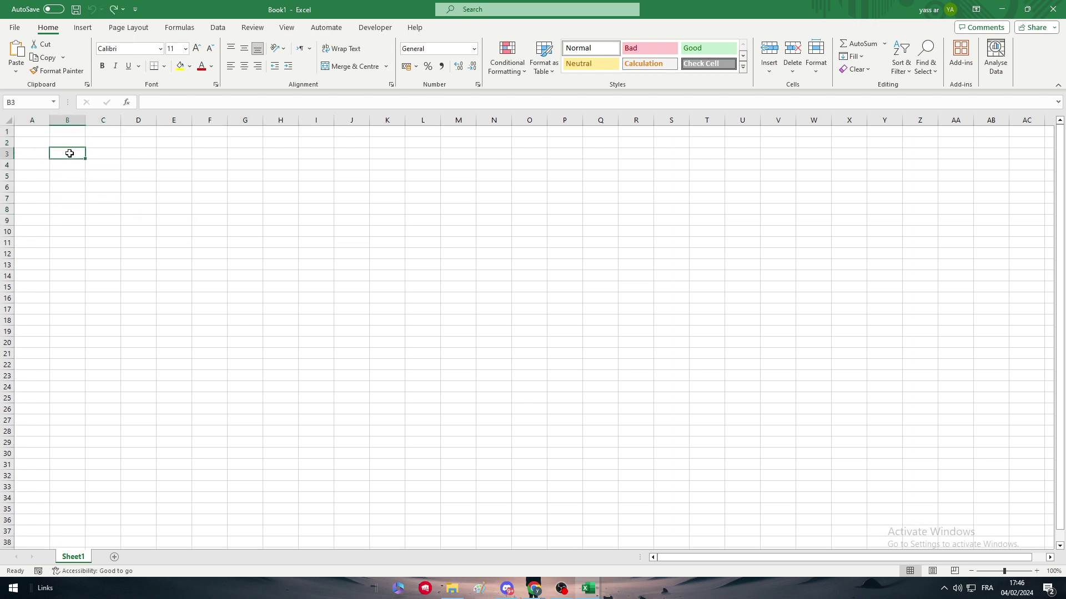
{"action": "key", "text": "BackSpace"}
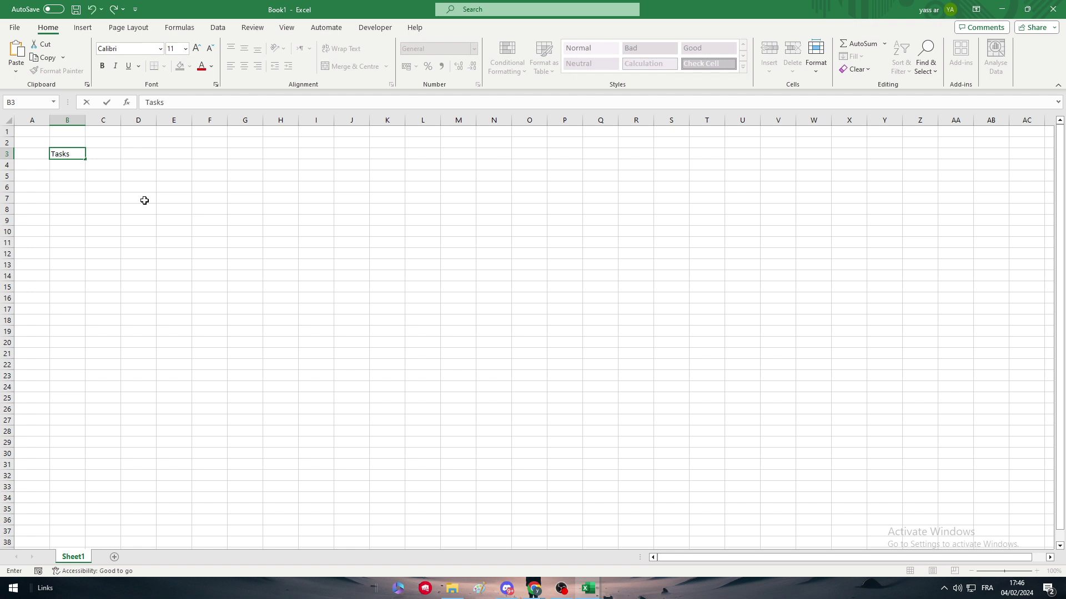
{"action": "key", "text": "Tab"}
{"action": "type", "text": "I"}
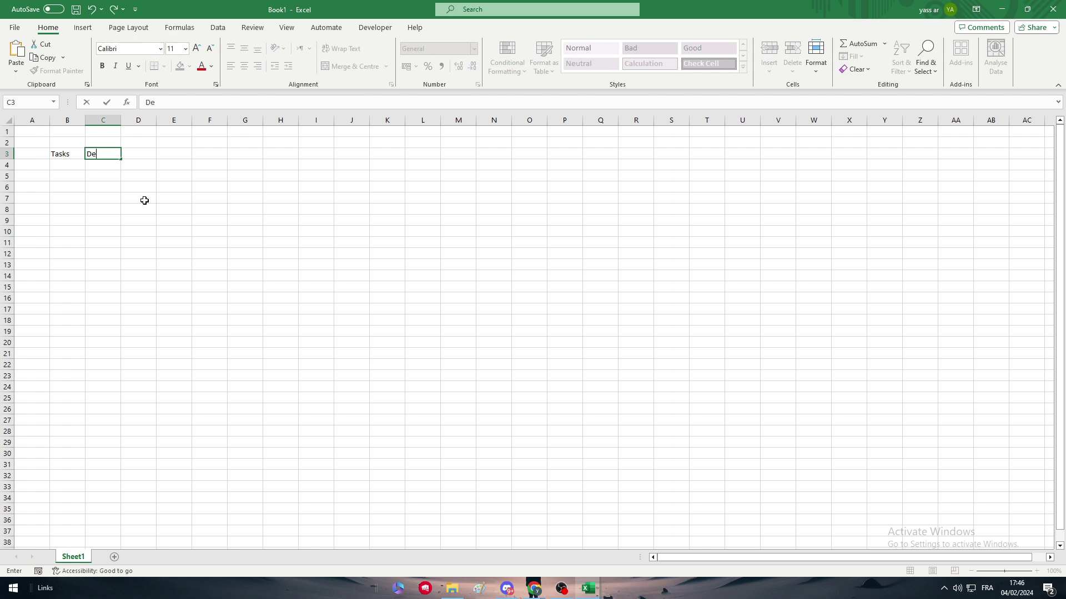
{"action": "type", "text": "etails"}
{"action": "key", "text": "Tab"}
{"action": "type", "text": "T"}
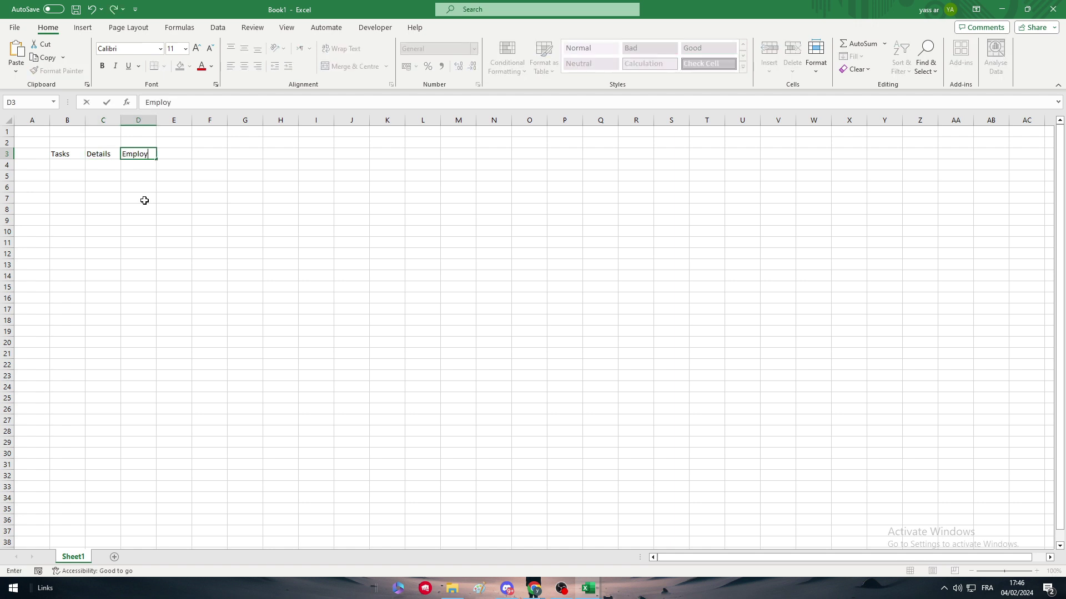
{"action": "type", "text": "mployeess"}
{"action": "key", "text": "Tab"}
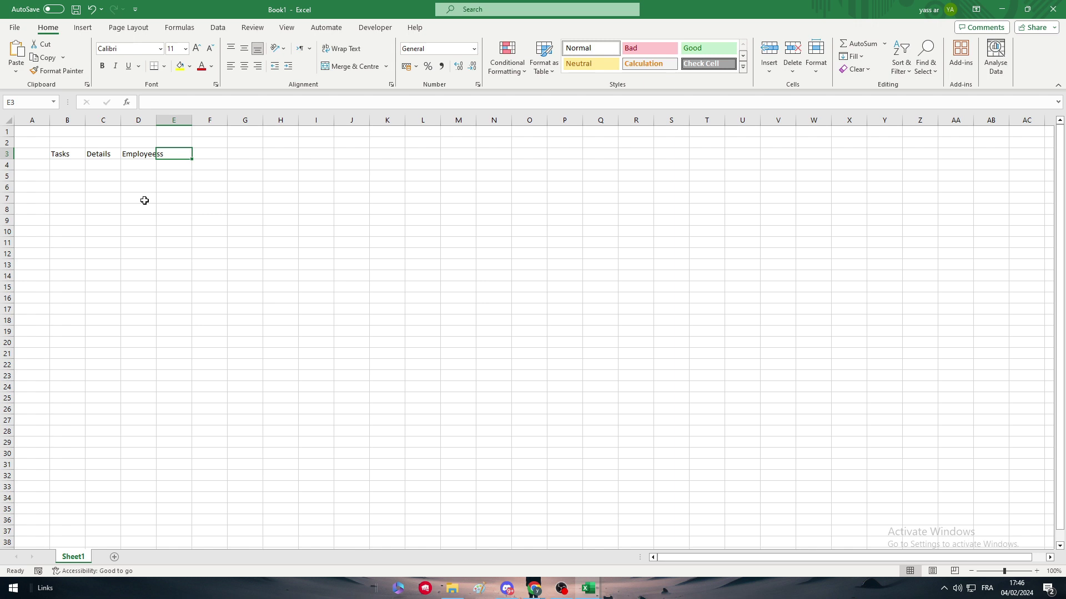
Correct the misspelled Employees heading in D3 and fit column D to it
{"action": "key", "text": "Left"}
{"action": "double_click", "coordinate": [142, 153]}
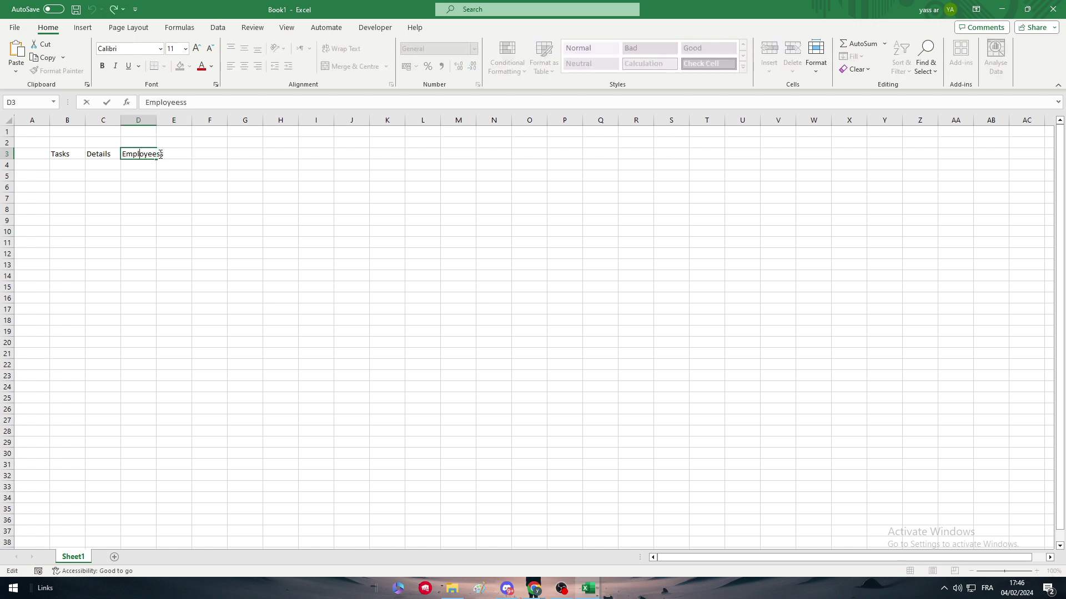
{"action": "key", "text": "BackSpace"}
{"action": "left_click", "coordinate": [168, 189]}
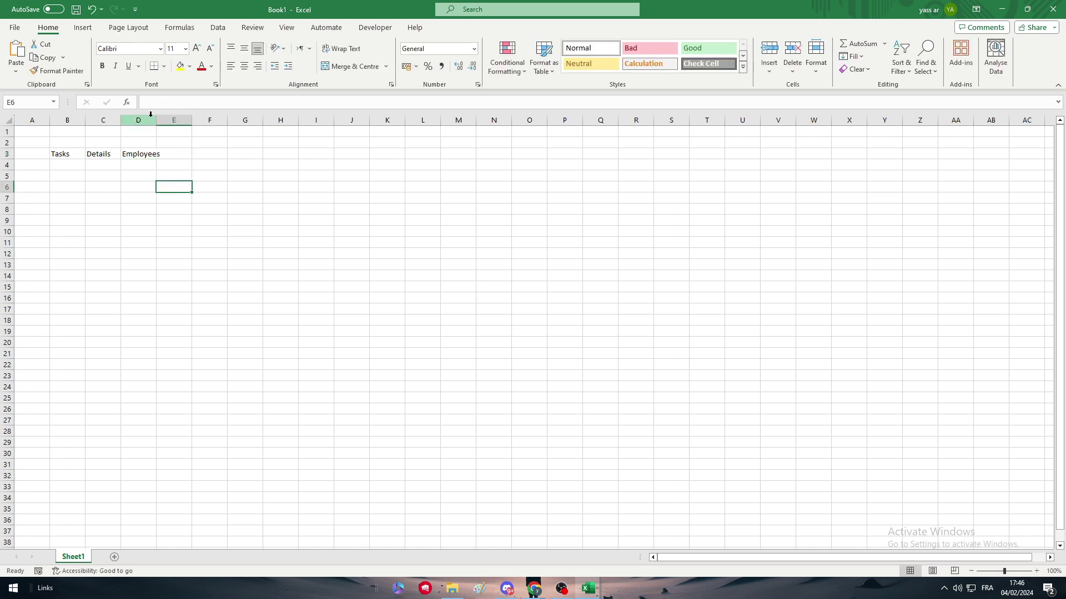
{"action": "double_click", "coordinate": [156, 120]}
Add the headings Priority, Due date and Status in E3:G3
{"action": "double_click", "coordinate": [183, 153]}
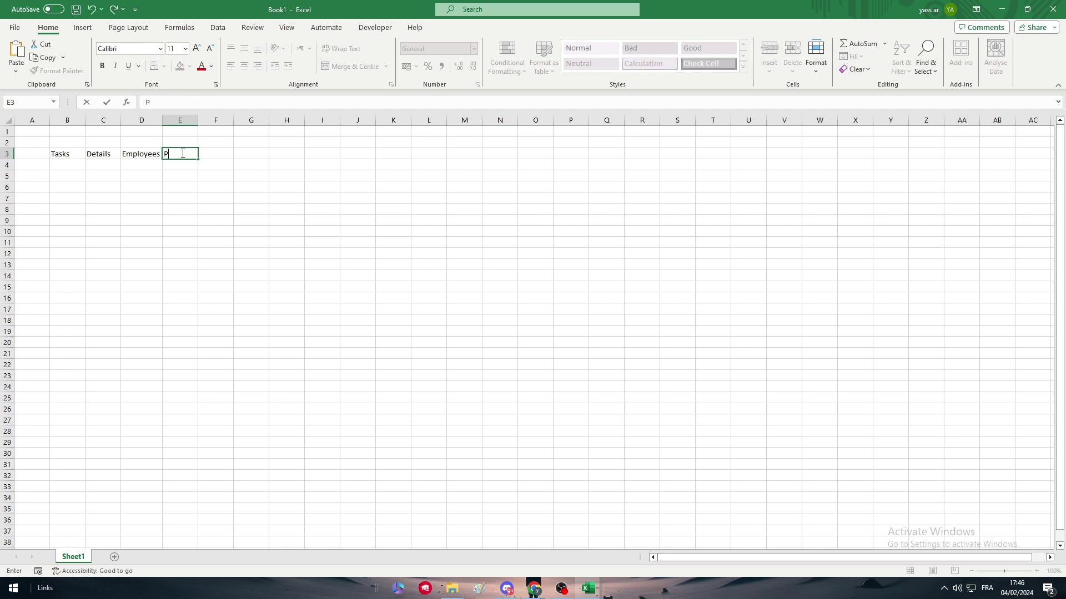
{"action": "left_click", "coordinate": [216, 175]}
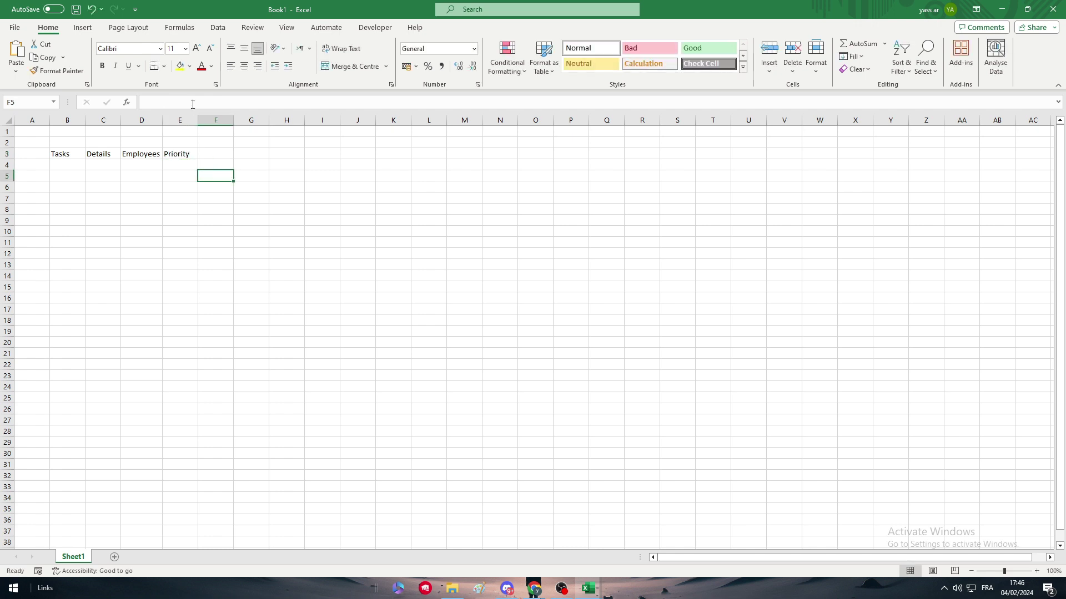
{"action": "left_click", "coordinate": [215, 155]}
{"action": "type", "text": "Due date"}
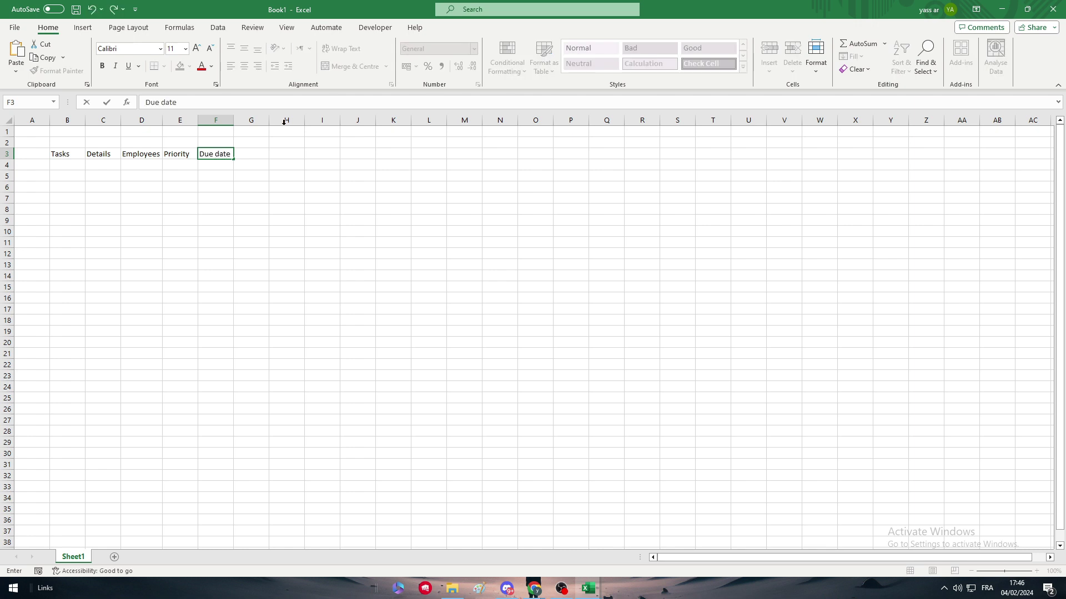
{"action": "left_click", "coordinate": [308, 243]}
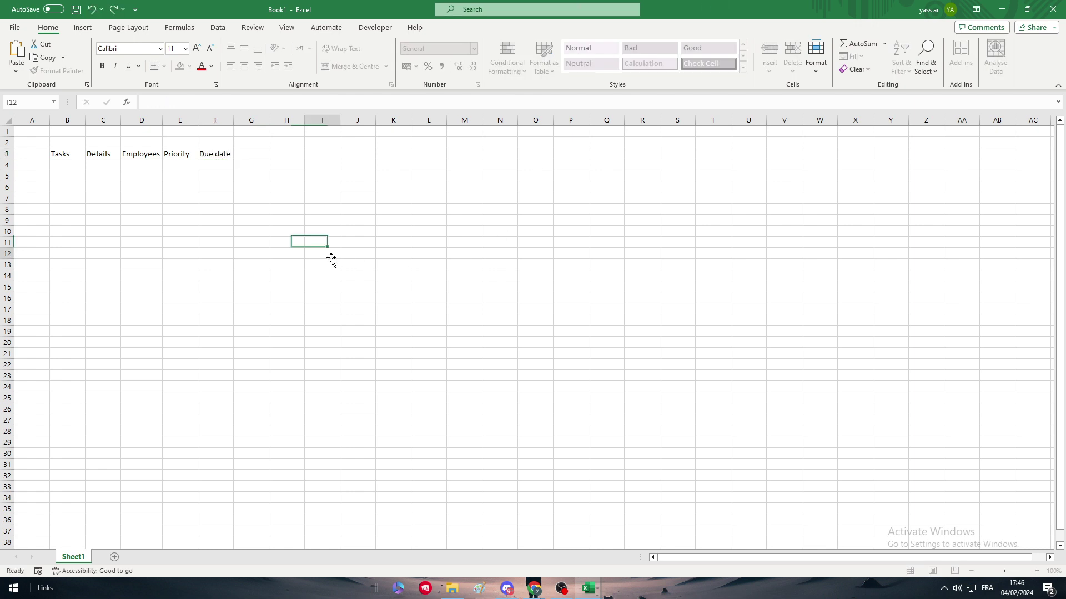
{"action": "left_click", "coordinate": [250, 153]}
{"action": "type", "text": "Stat"}
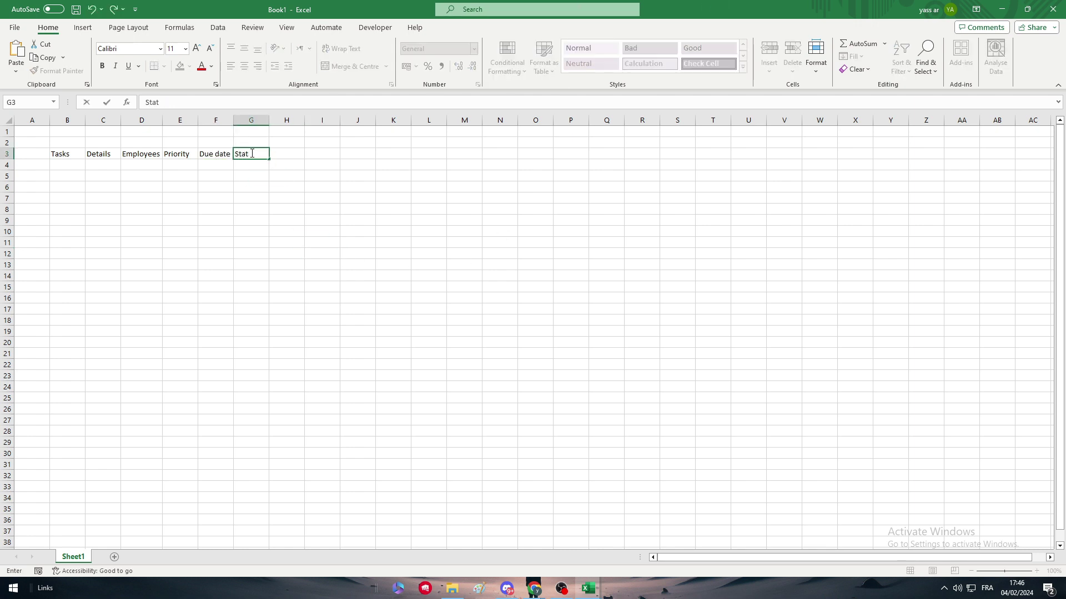
{"action": "type", "text": "us"}
Resize columns B, C, D, F and G to suit the headers
{"action": "left_click", "coordinate": [250, 175]}
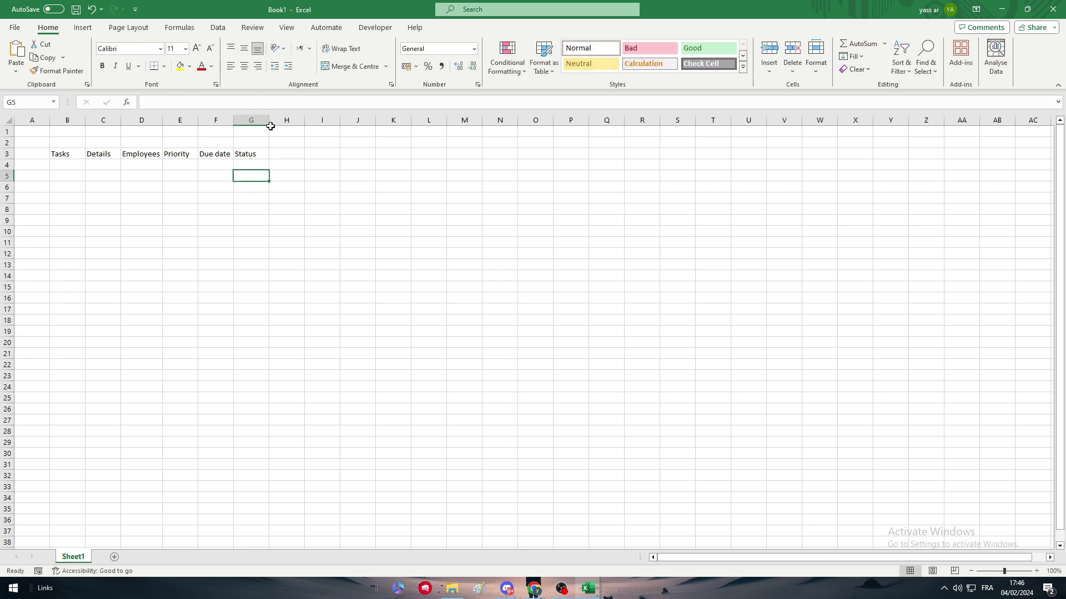
{"action": "left_click_drag", "start_coordinate": [268, 121], "coordinate": [191, 120]}
{"action": "left_click_drag", "start_coordinate": [120, 118], "coordinate": [72, 120]}
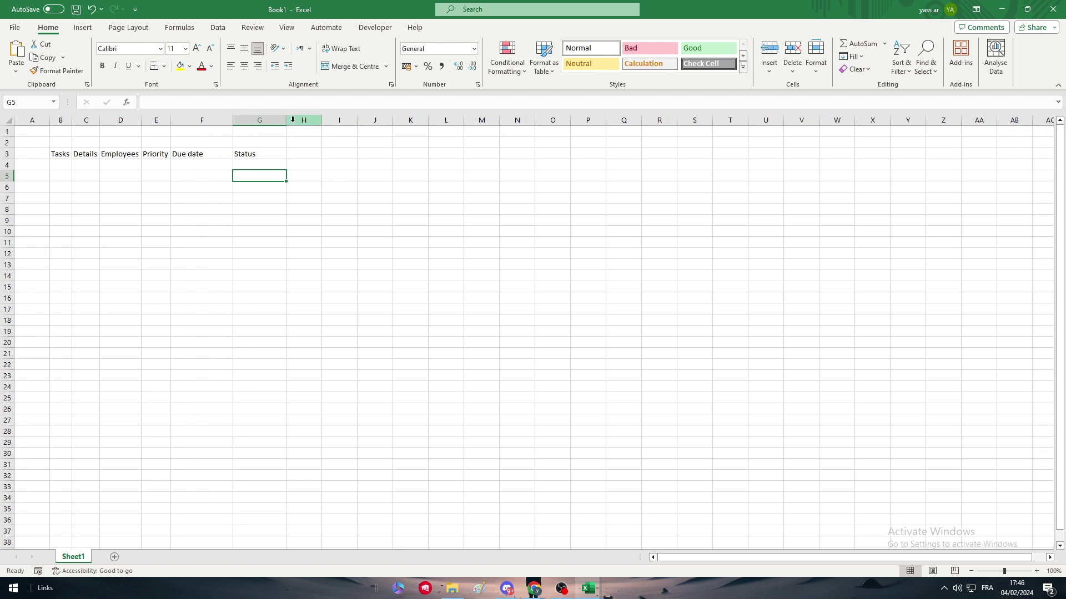
{"action": "left_click_drag", "start_coordinate": [286, 120], "coordinate": [261, 120]}
{"action": "left_click", "coordinate": [310, 222]}
{"action": "left_click_drag", "start_coordinate": [142, 120], "coordinate": [85, 120]}
Centre the header text in B3:G3
{"action": "left_click_drag", "start_coordinate": [61, 155], "coordinate": [279, 152]}
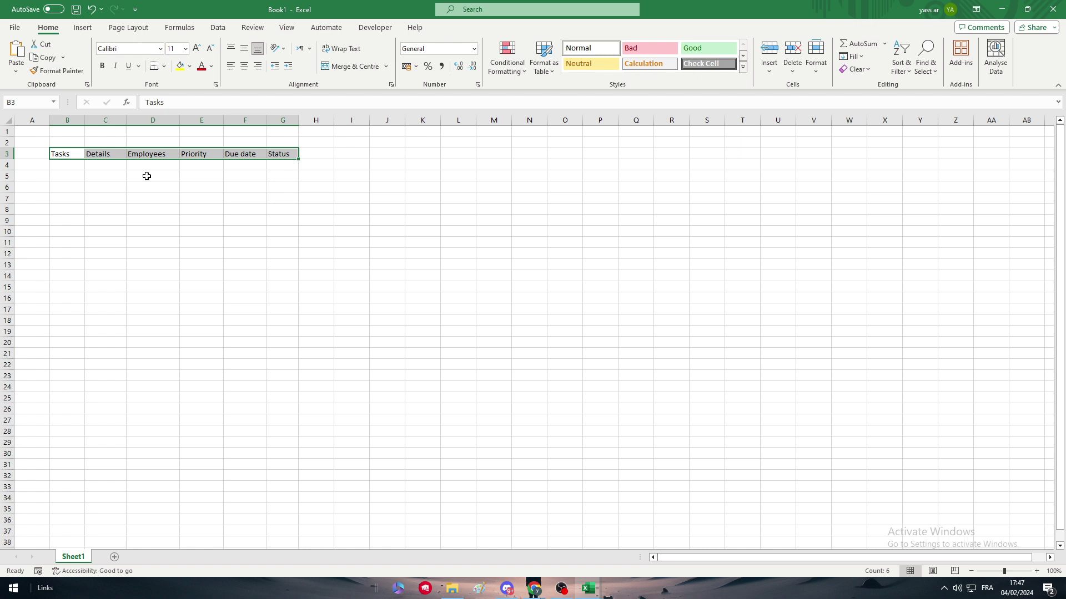
{"action": "left_click", "coordinate": [244, 66]}
{"action": "left_click", "coordinate": [153, 221]}
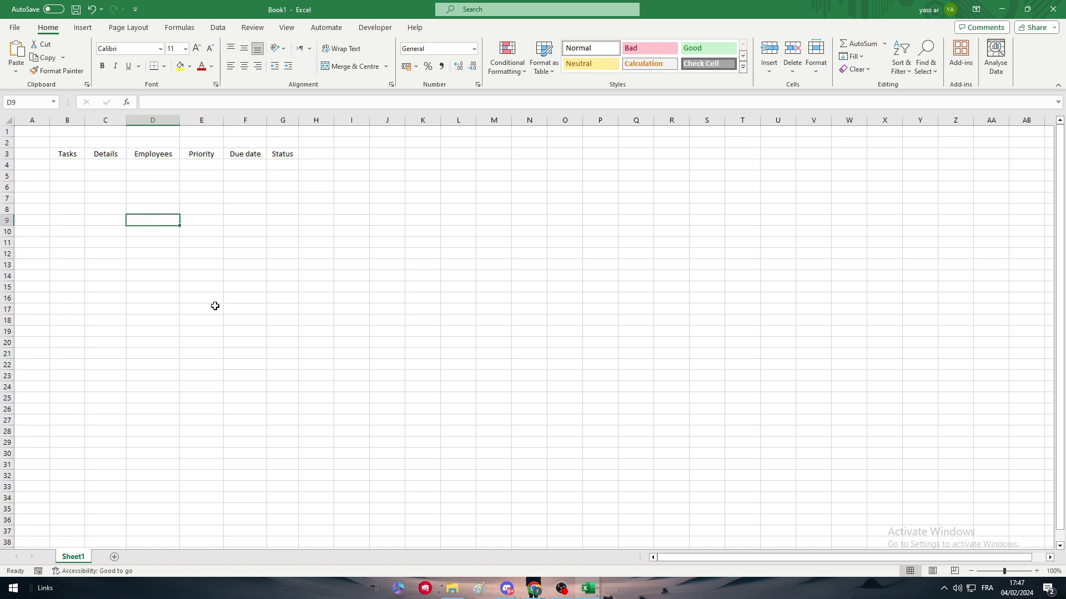
{"action": "left_click", "coordinate": [202, 310]}
Apply All Borders to the header cells B3:G3
{"action": "left_click_drag", "start_coordinate": [74, 158], "coordinate": [283, 154]}
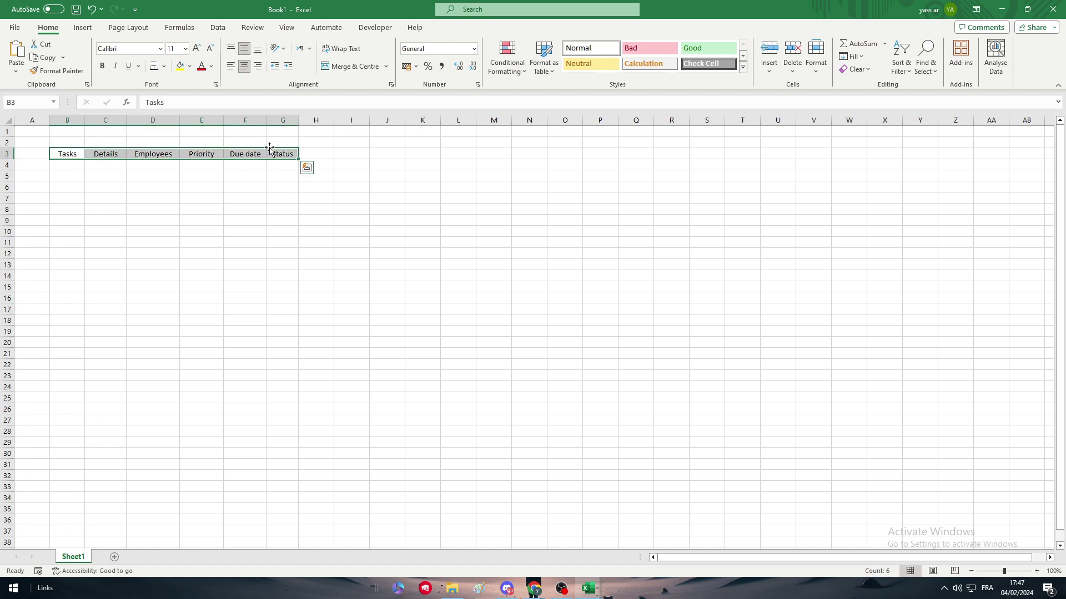
{"action": "left_click", "coordinate": [164, 66]}
{"action": "left_click", "coordinate": [185, 177]}
{"action": "left_click", "coordinate": [106, 209]}
{"action": "left_click", "coordinate": [194, 157]}
{"action": "left_click", "coordinate": [106, 198]}
Fill cells B4:B6 under Tasks light blue
{"action": "left_click_drag", "start_coordinate": [70, 167], "coordinate": [71, 188]}
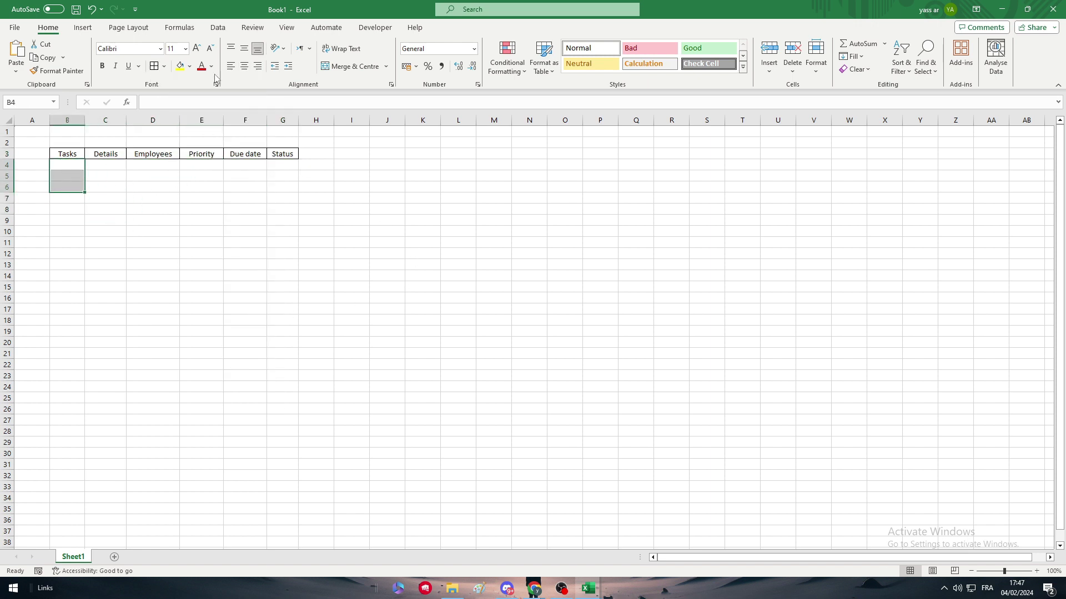
{"action": "left_click", "coordinate": [189, 66]}
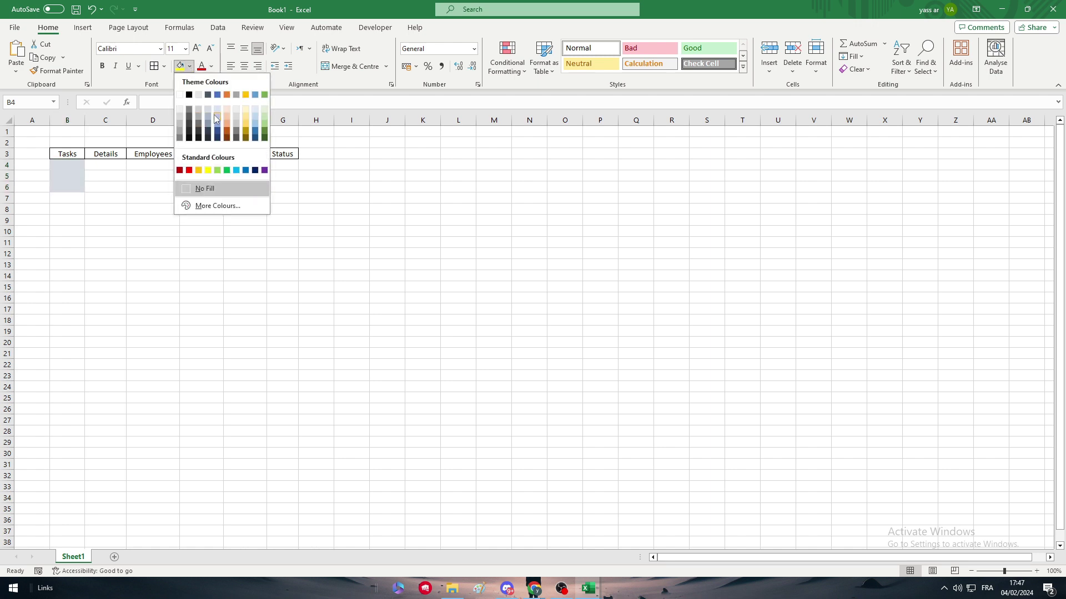
{"action": "left_click", "coordinate": [217, 109]}
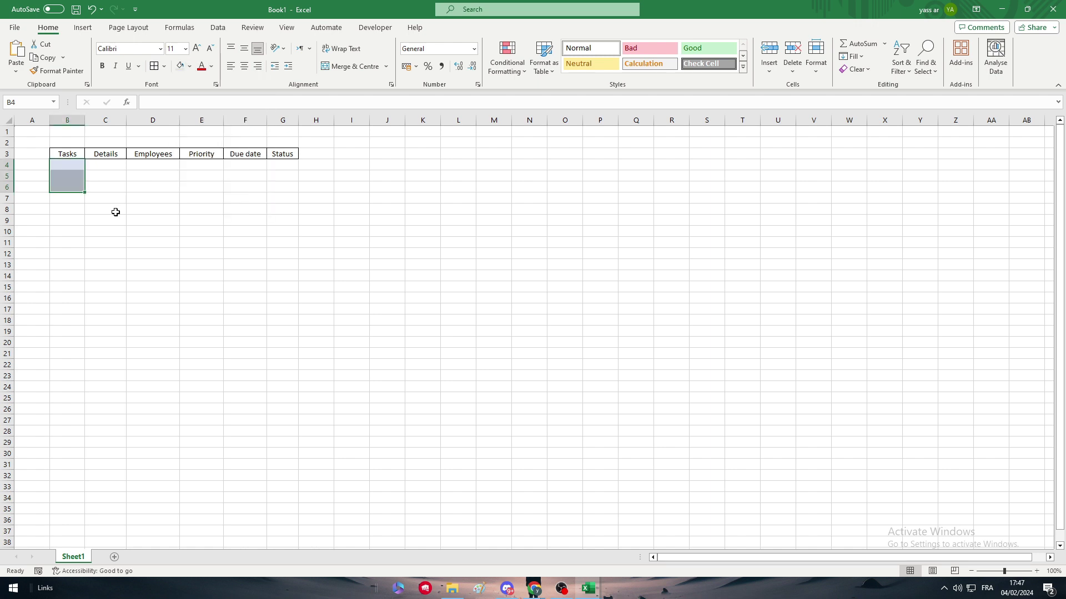
{"action": "left_click", "coordinate": [116, 211]}
{"action": "mouse_move", "coordinate": [75, 161]}
{"action": "left_mouse_down"}
{"action": "mouse_move", "coordinate": [78, 183]}
{"action": "mouse_move", "coordinate": [71, 162]}
{"action": "mouse_move", "coordinate": [66, 189]}
{"action": "mouse_move", "coordinate": [78, 173]}
{"action": "mouse_move", "coordinate": [70, 167]}
{"action": "left_mouse_up"}
Enter 'Game developement' in B4 and autofit the Tasks column
{"action": "left_click", "coordinate": [153, 221]}
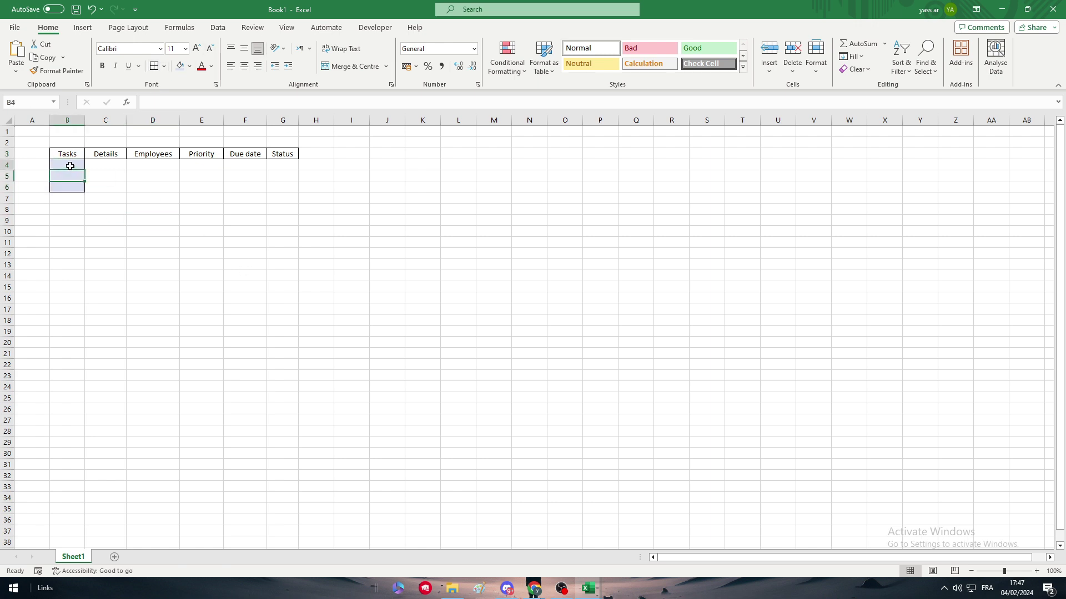
{"action": "key", "text": "F2"}
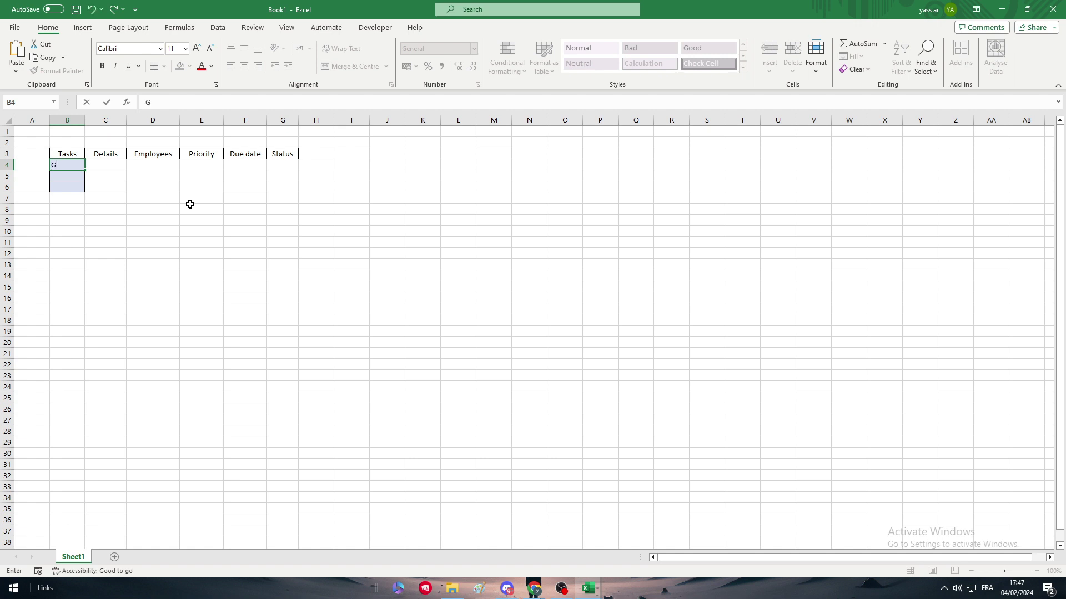
{"action": "type", "text": "Game developement"}
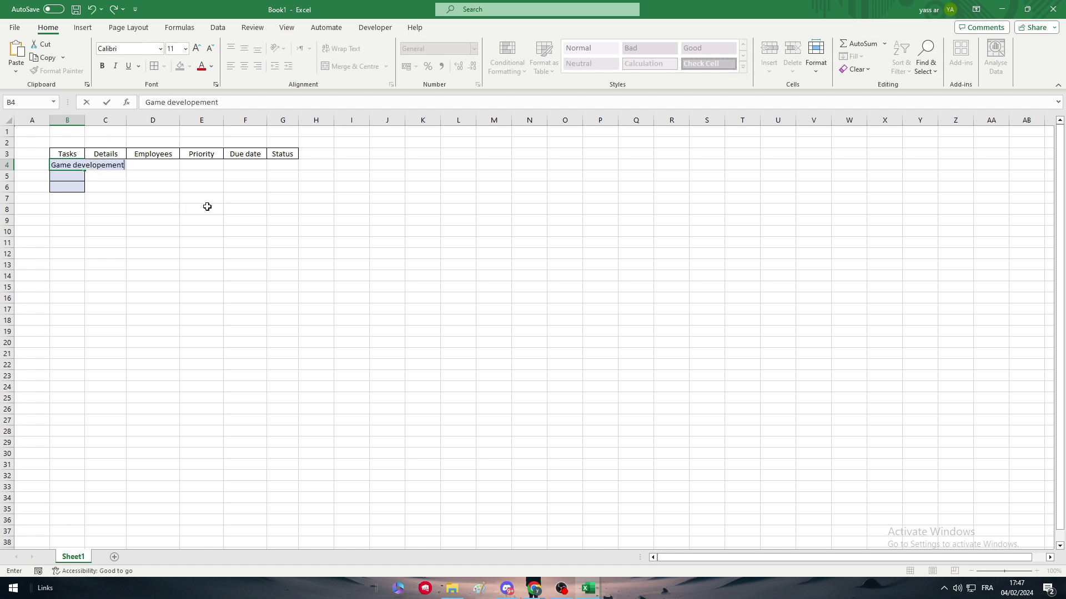
{"action": "left_click_drag", "start_coordinate": [530, 242], "coordinate": [530, 253]}
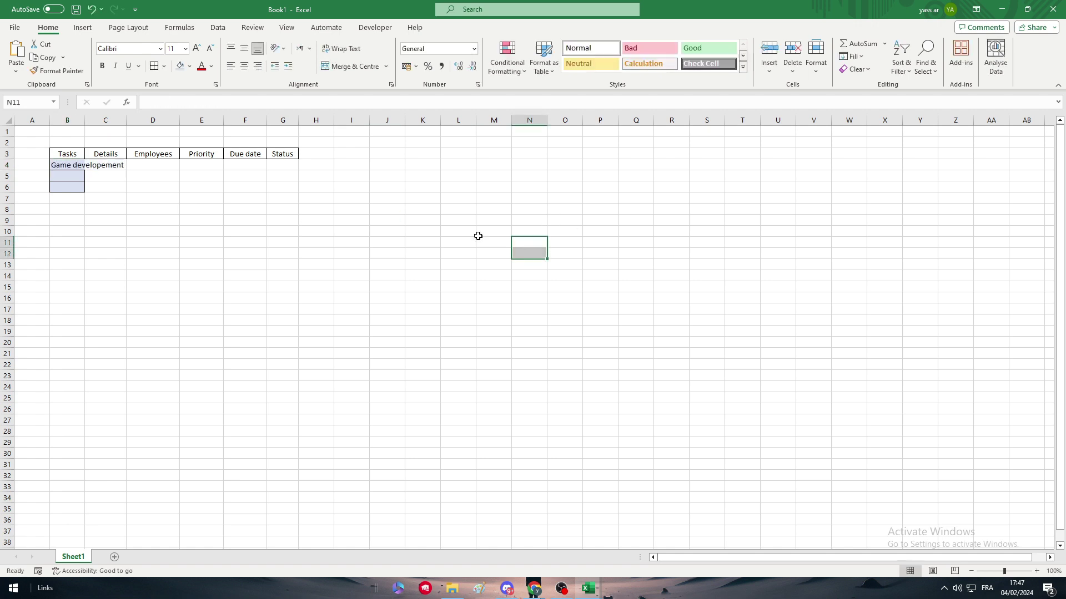
{"action": "double_click", "coordinate": [83, 119]}
Enter 'Sound effects' in B5 and cancel the save prompt
{"action": "left_click", "coordinate": [106, 165]}
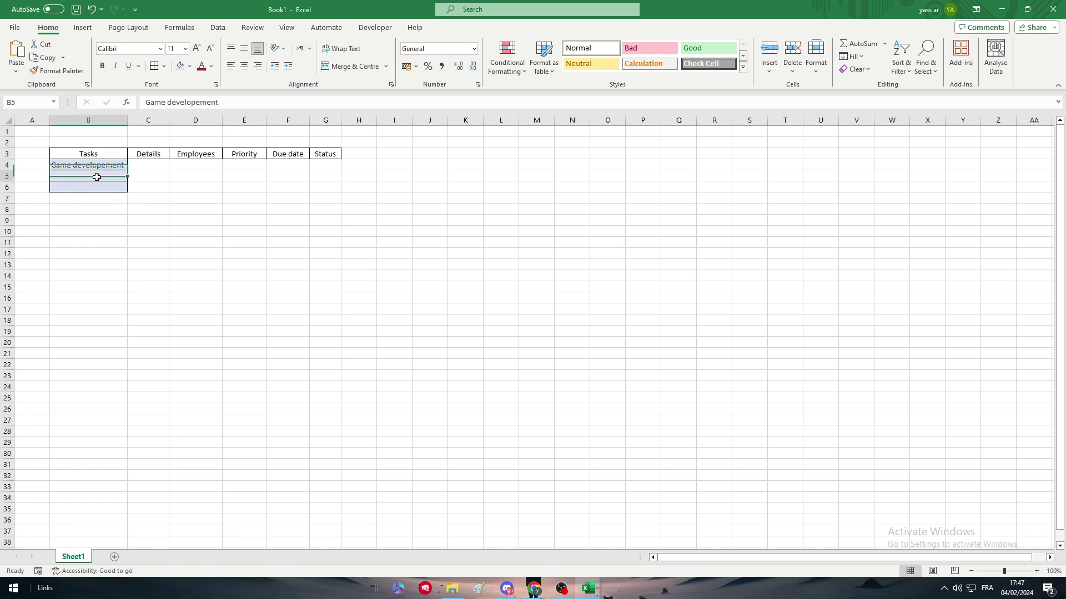
{"action": "double_click", "coordinate": [107, 175]}
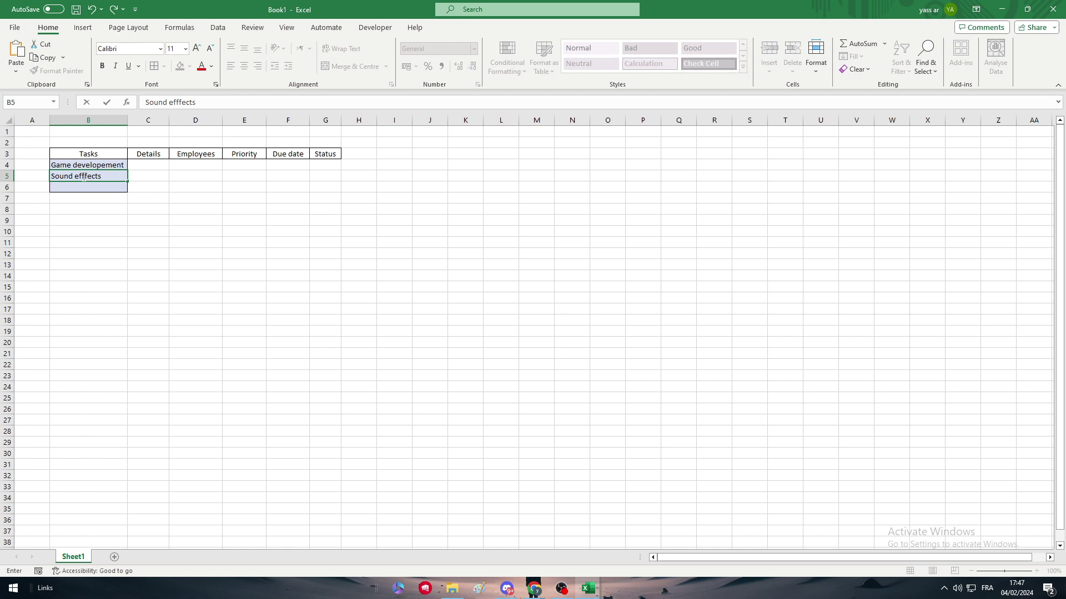
{"action": "key", "text": "BackSpace"}
{"action": "key", "text": "Return"}
{"action": "left_click", "coordinate": [104, 233]}
{"action": "key", "text": "ctrl+s"}
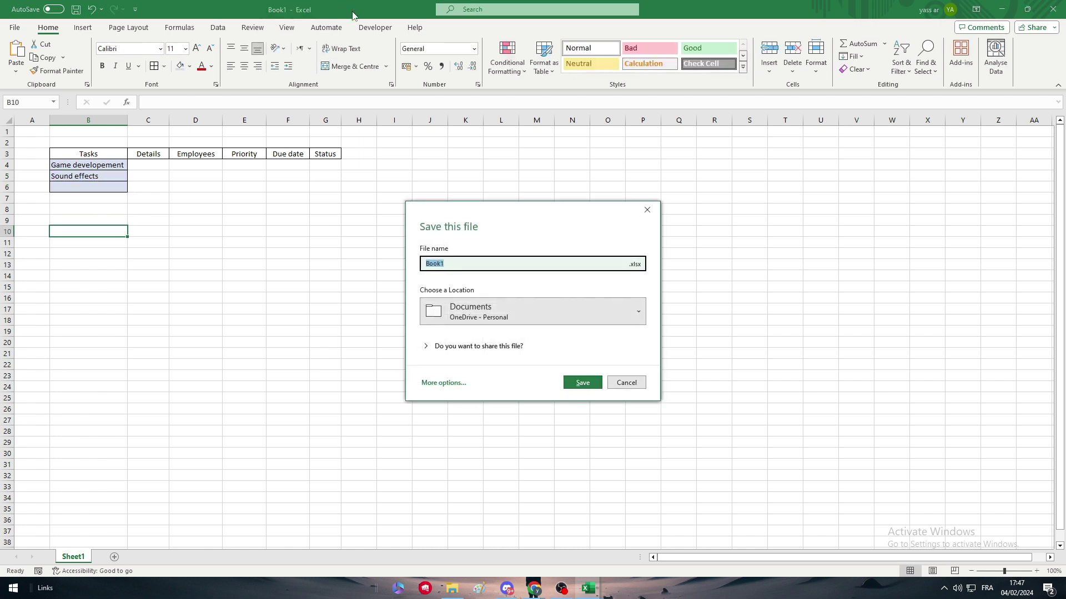
{"action": "key", "text": "Escape"}
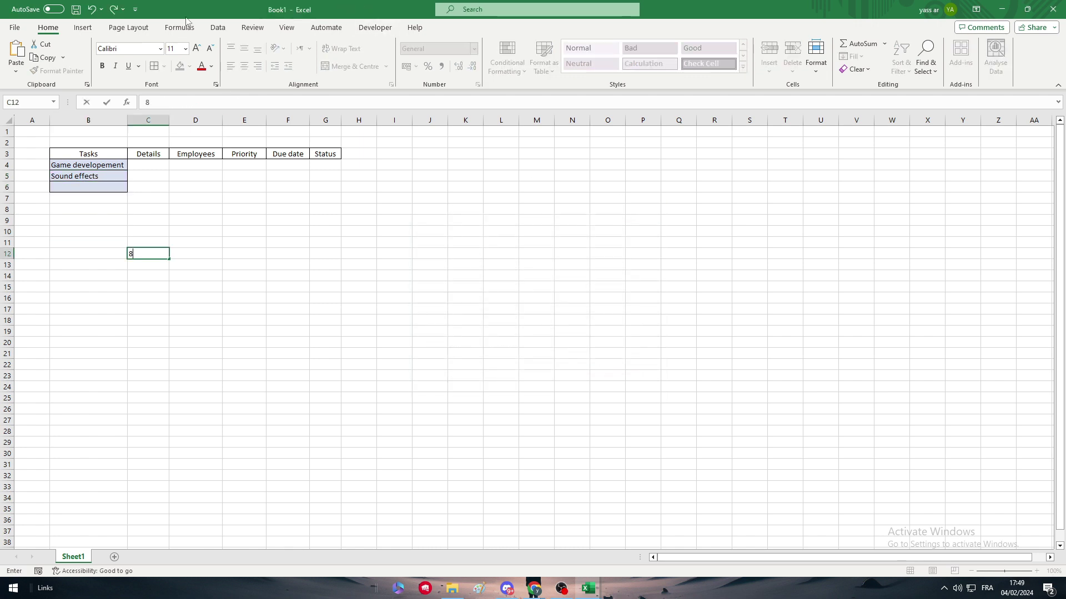
Start entering 'Map Art' in B6, clearing the autocompleted text
{"action": "left_click", "coordinate": [71, 187]}
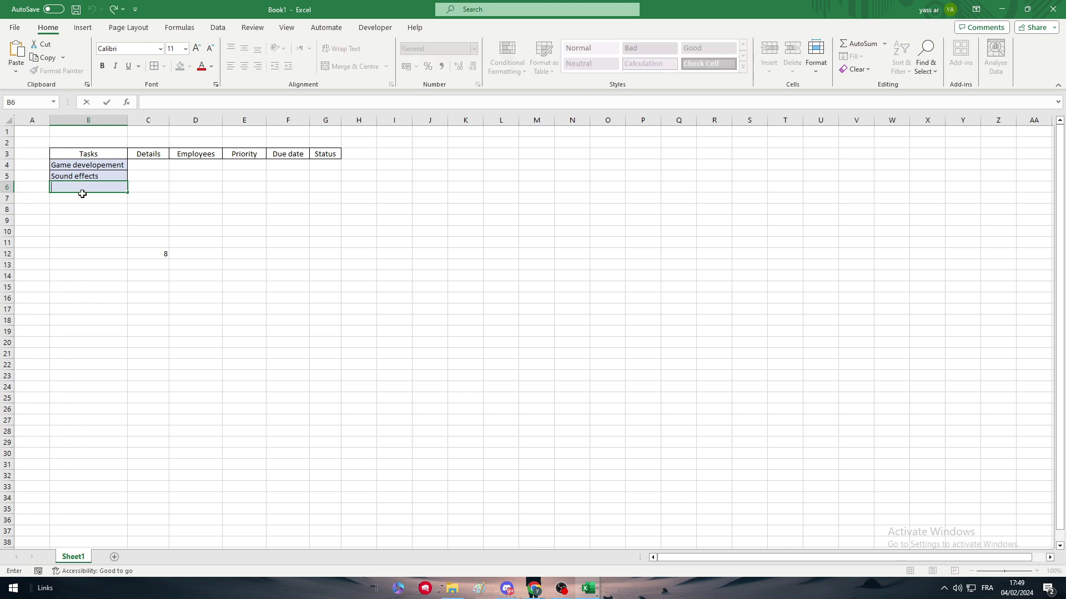
{"action": "type", "text": "G"}
{"action": "key", "text": "BackSpace"}
{"action": "key", "text": "BackSpace"}
Commit Map Art and keep the task names left-aligned after trying centre
{"action": "left_click", "coordinate": [73, 225]}
{"action": "left_click_drag", "start_coordinate": [91, 165], "coordinate": [92, 186]}
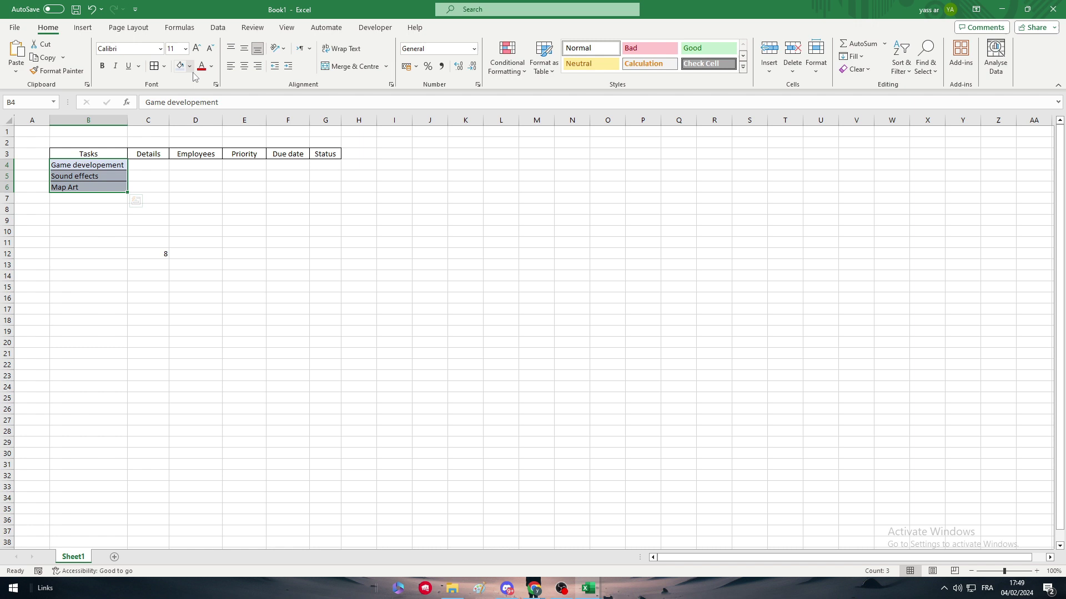
{"action": "left_click", "coordinate": [244, 66]}
{"action": "left_click", "coordinate": [240, 230]}
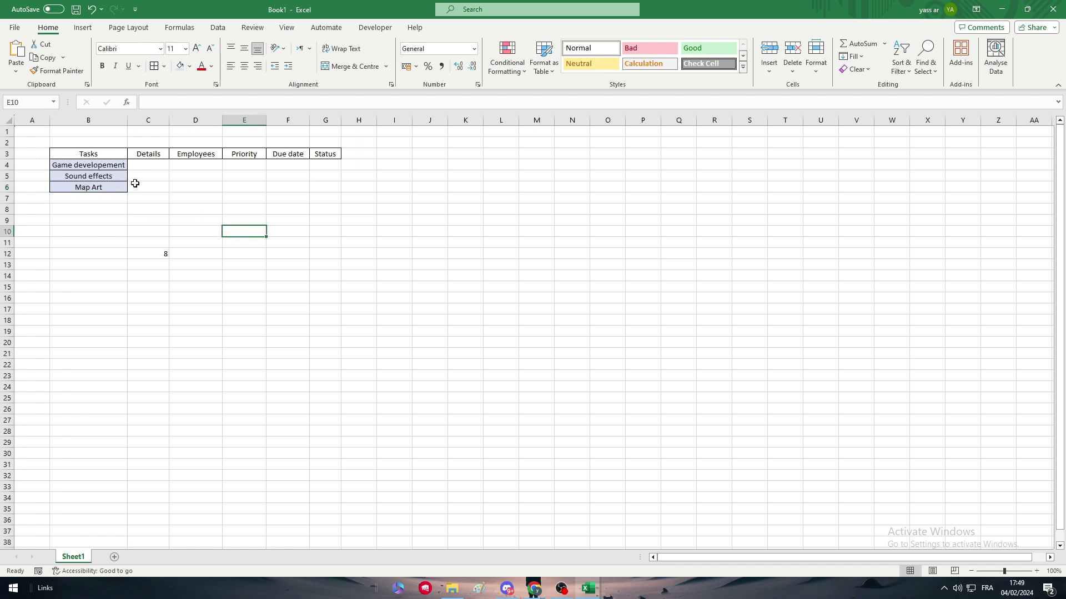
{"action": "left_click_drag", "start_coordinate": [119, 164], "coordinate": [94, 187]}
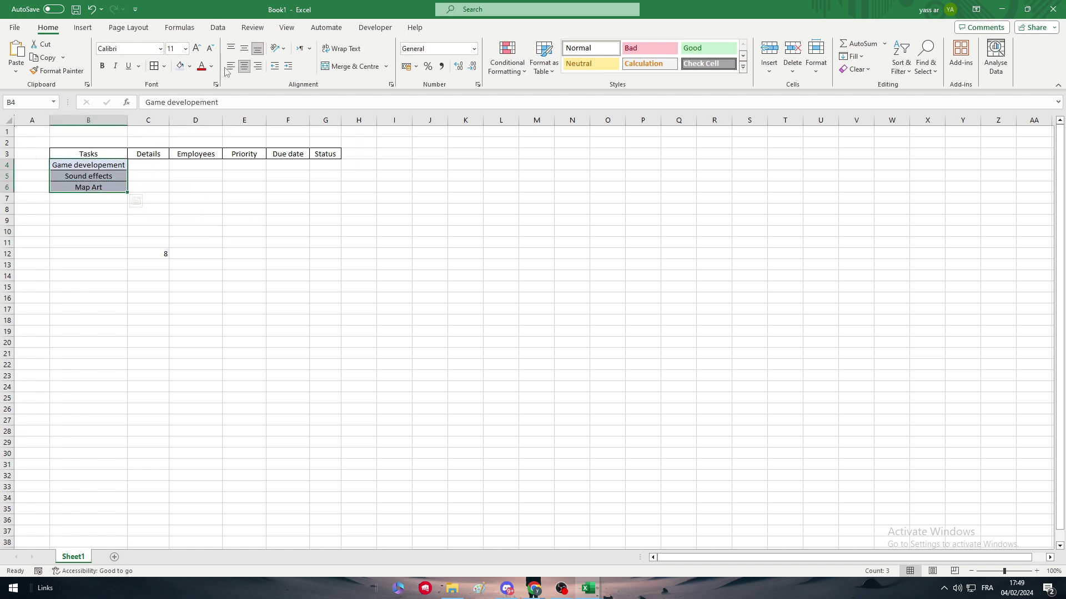
{"action": "left_click", "coordinate": [229, 67]}
Widen the Details column and apply All Borders to the table body C4:G6
{"action": "left_click_drag", "start_coordinate": [148, 165], "coordinate": [150, 188]}
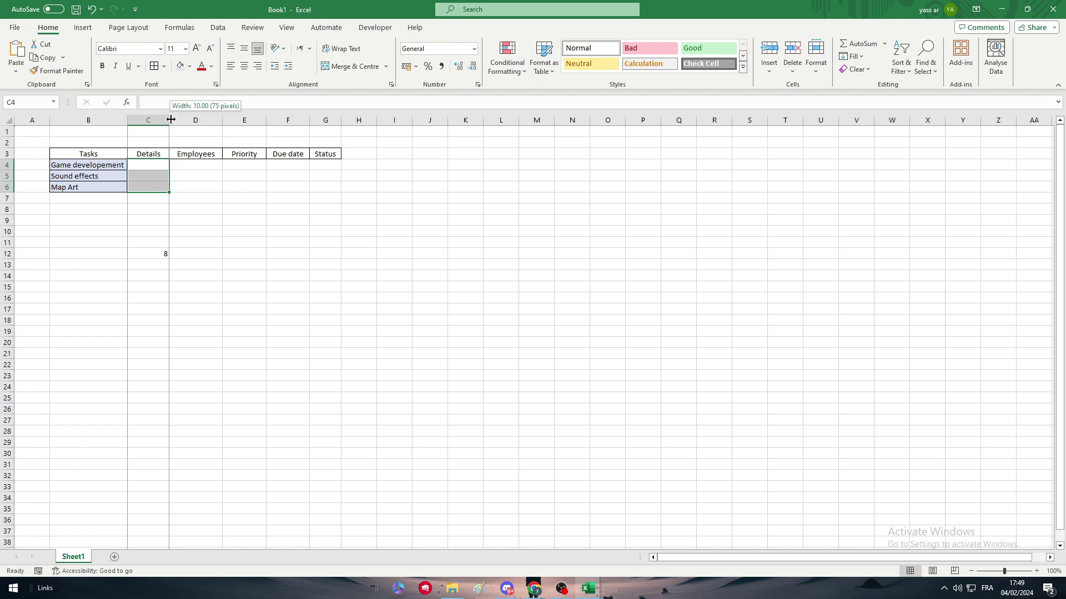
{"action": "left_click_drag", "start_coordinate": [171, 120], "coordinate": [241, 120]}
{"action": "left_click", "coordinate": [314, 232]}
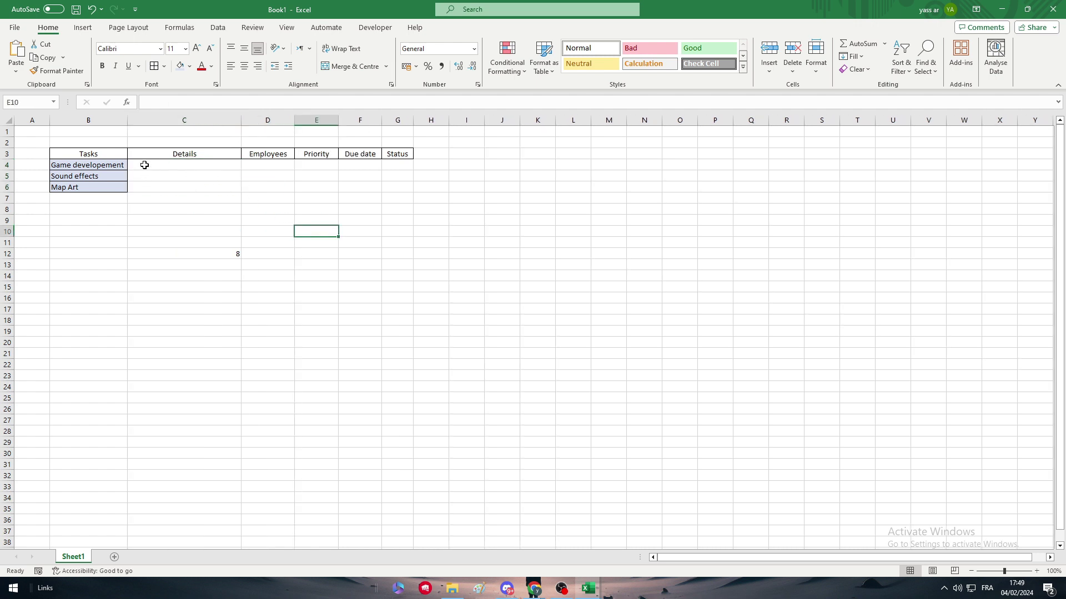
{"action": "left_click_drag", "start_coordinate": [144, 164], "coordinate": [398, 188]}
{"action": "left_click", "coordinate": [154, 67]}
{"action": "left_click", "coordinate": [269, 210]}
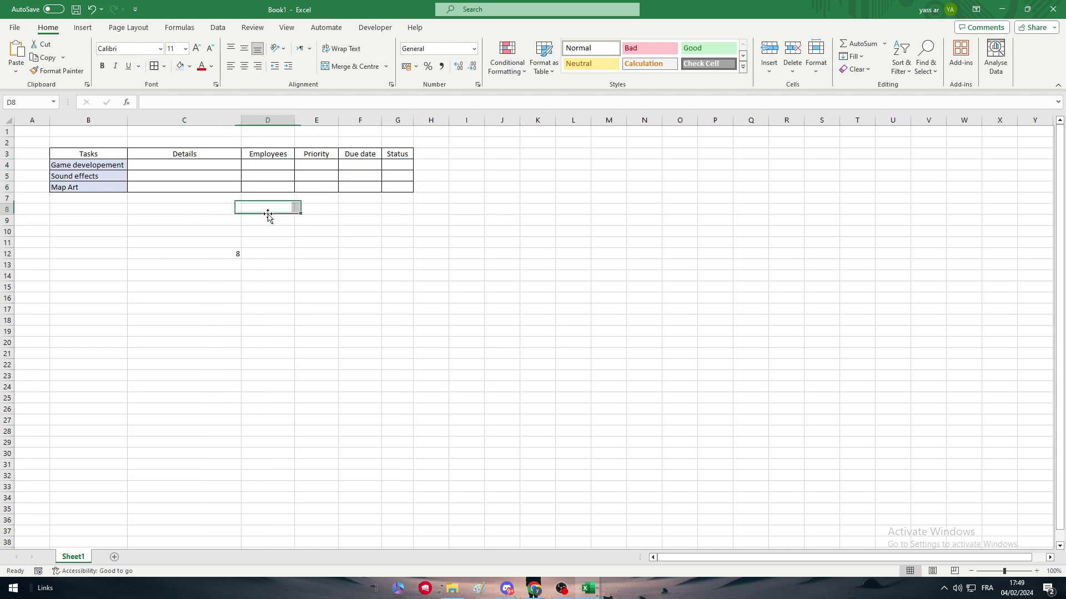
Fill the Details cells C4:C6 light gold and the Employees cells D4:D6 light grey
{"action": "left_click_drag", "start_coordinate": [208, 163], "coordinate": [203, 188]}
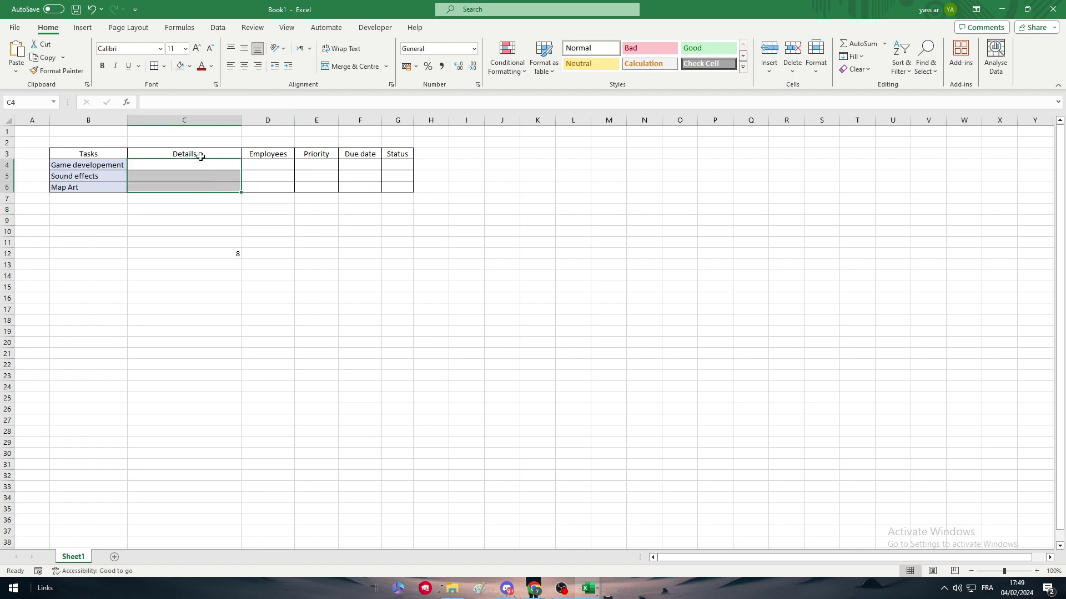
{"action": "left_click", "coordinate": [189, 68]}
{"action": "left_click", "coordinate": [245, 114]}
{"action": "left_click", "coordinate": [271, 228]}
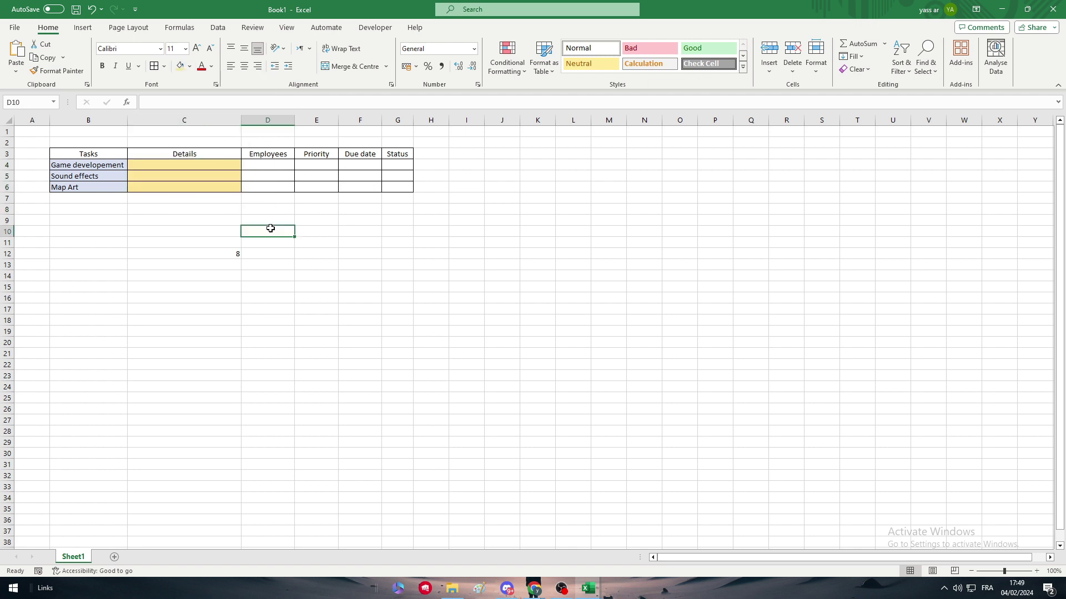
{"action": "left_click_drag", "start_coordinate": [266, 164], "coordinate": [259, 187]}
{"action": "left_click", "coordinate": [188, 67]}
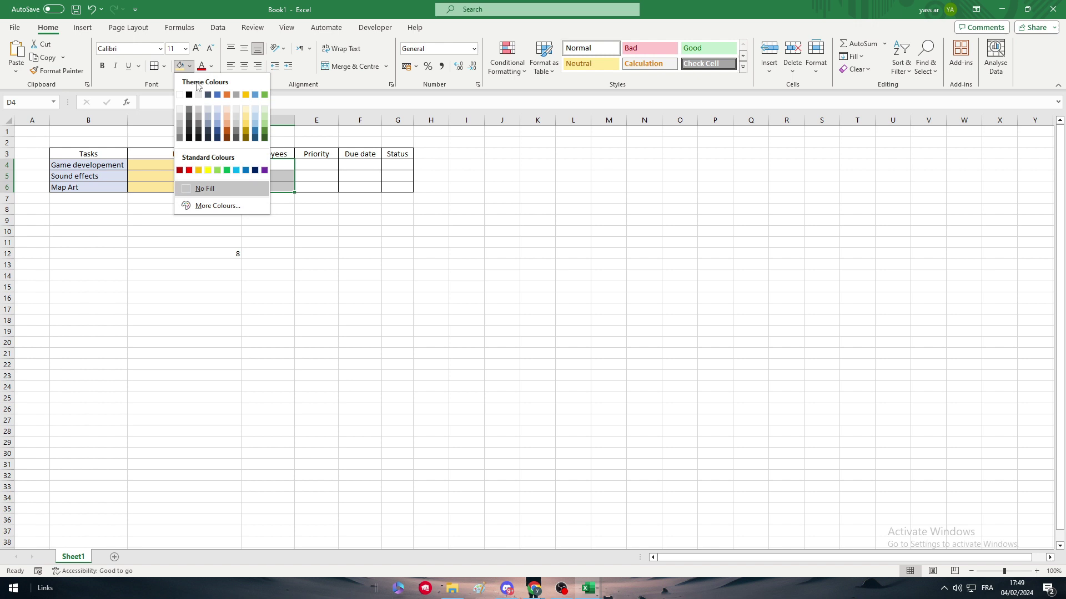
{"action": "left_click", "coordinate": [237, 110]}
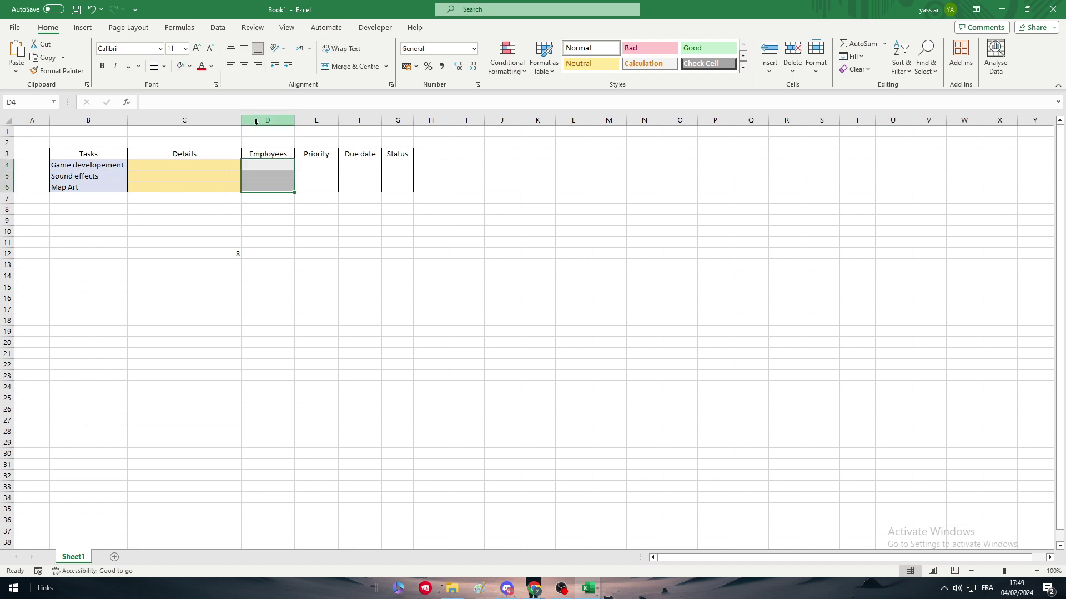
Enter a team name in each of D4:D6, centre them, and widen column D to fit
{"action": "double_click", "coordinate": [270, 164]}
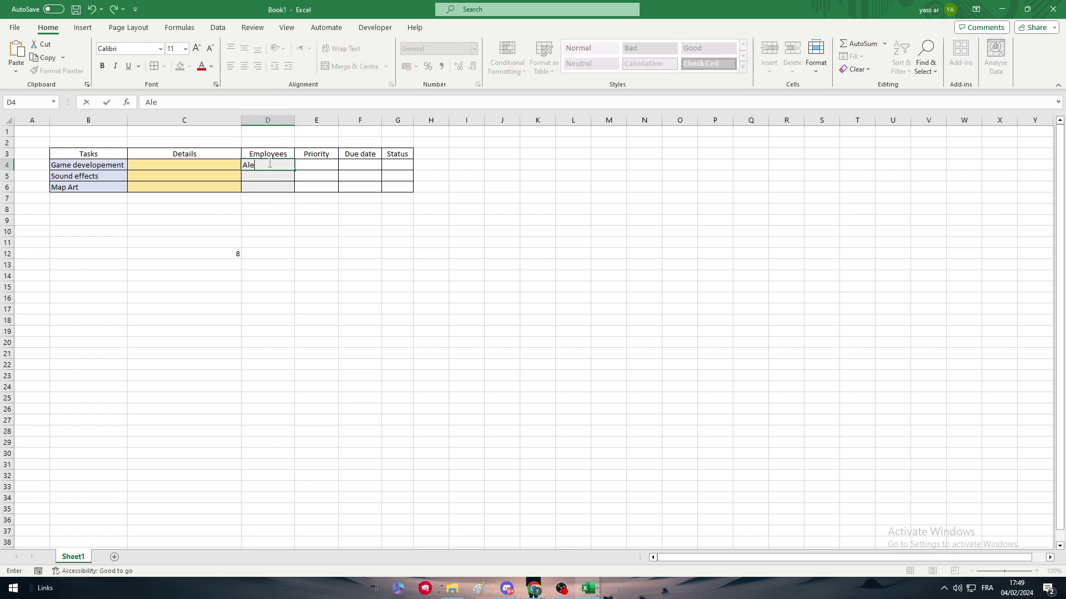
{"action": "double_click", "coordinate": [273, 176]}
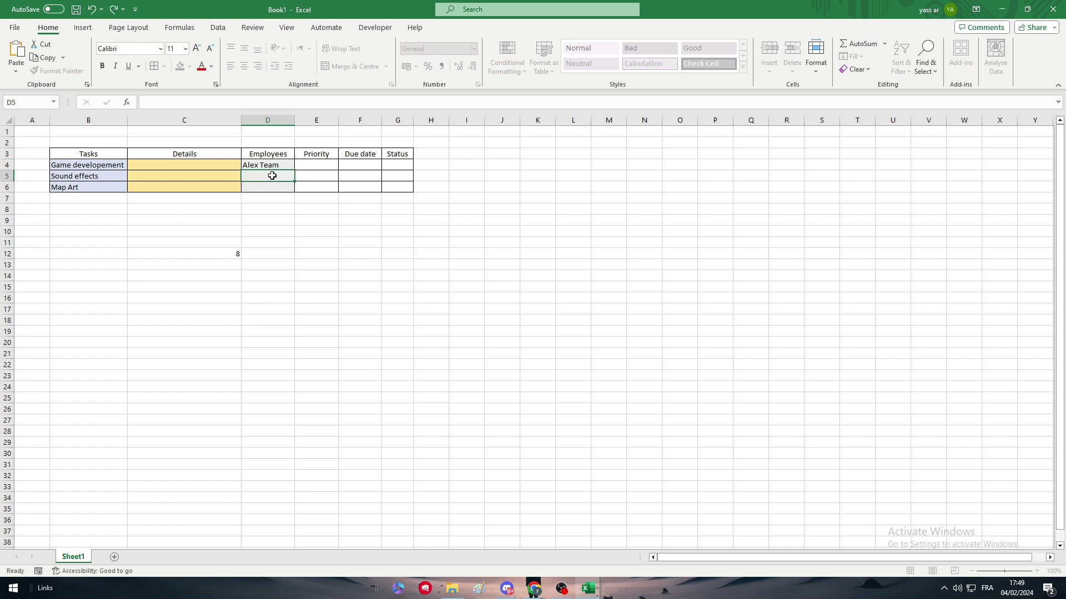
{"action": "type", "text": "Alej"}
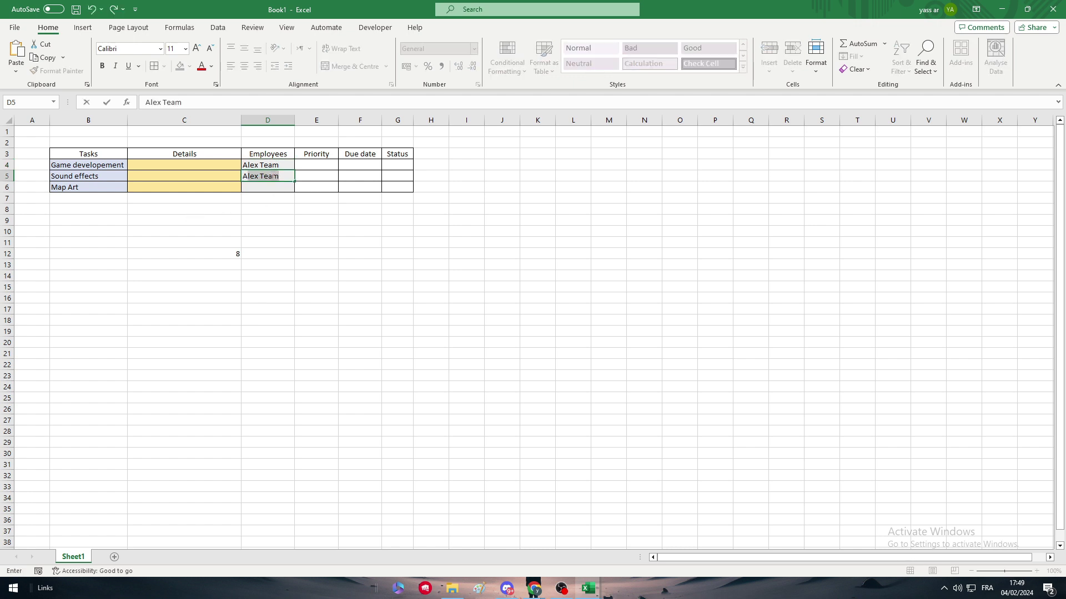
{"action": "type", "text": "andro Team"}
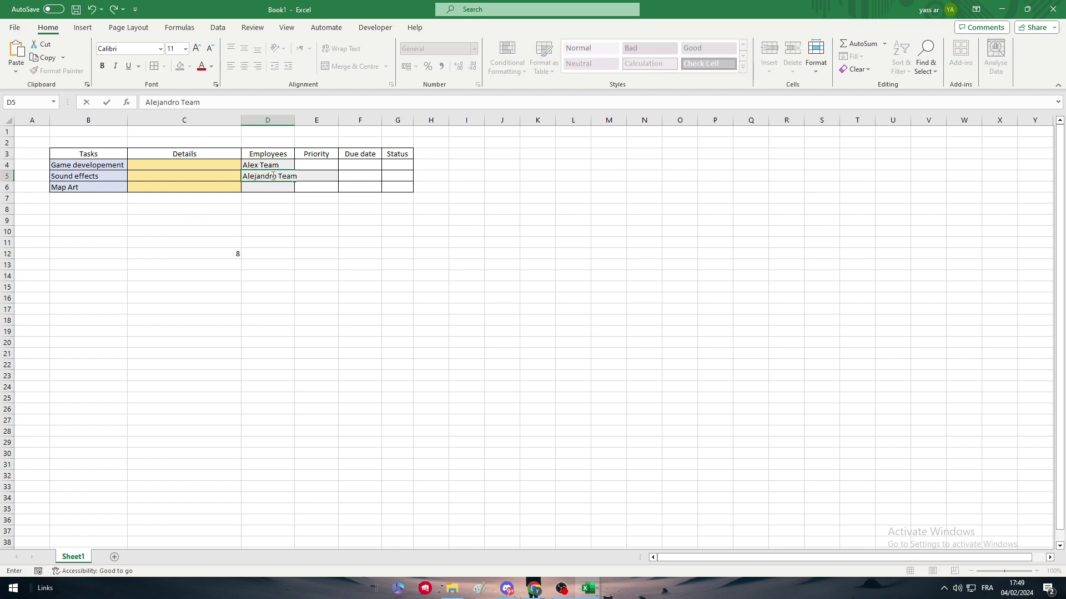
{"action": "double_click", "coordinate": [273, 188]}
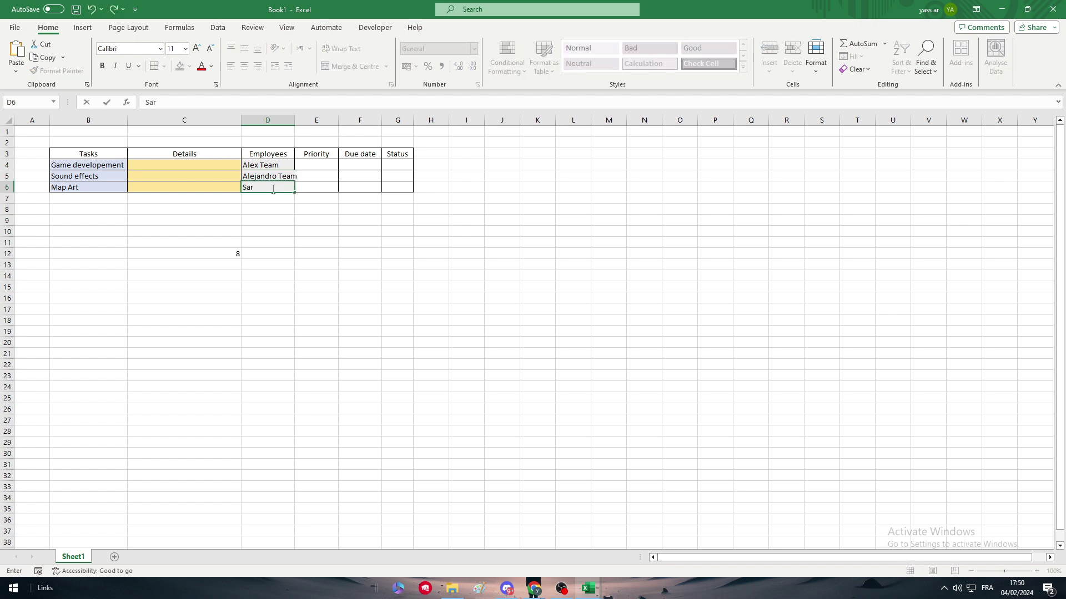
{"action": "left_click", "coordinate": [268, 265]}
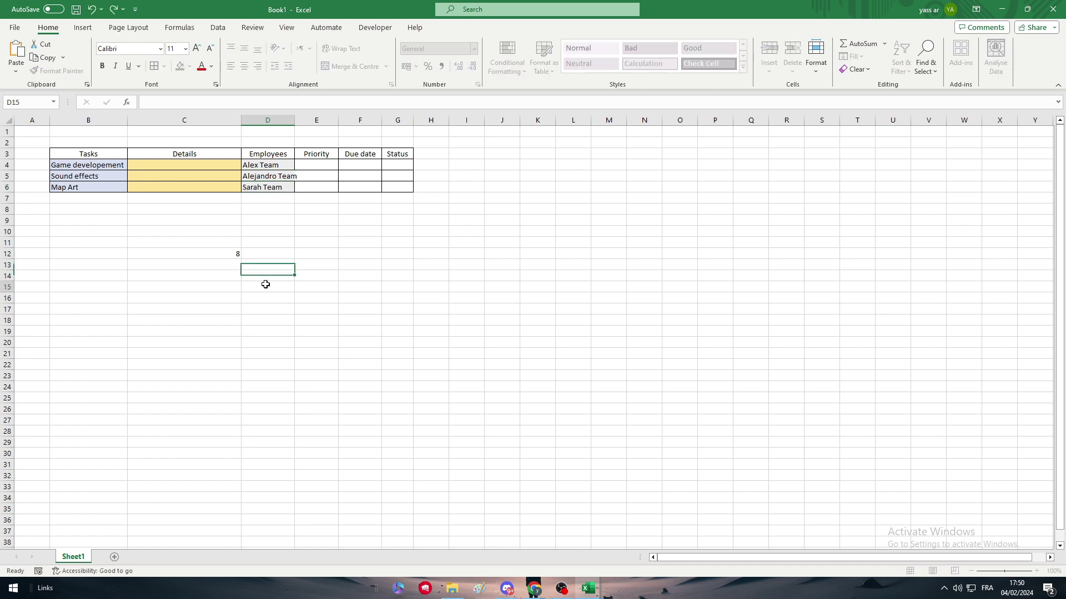
{"action": "left_click", "coordinate": [268, 287]}
{"action": "double_click", "coordinate": [295, 120]}
{"action": "left_click_drag", "start_coordinate": [293, 164], "coordinate": [276, 187]}
{"action": "left_click", "coordinate": [245, 66]}
{"action": "left_click", "coordinate": [403, 265]}
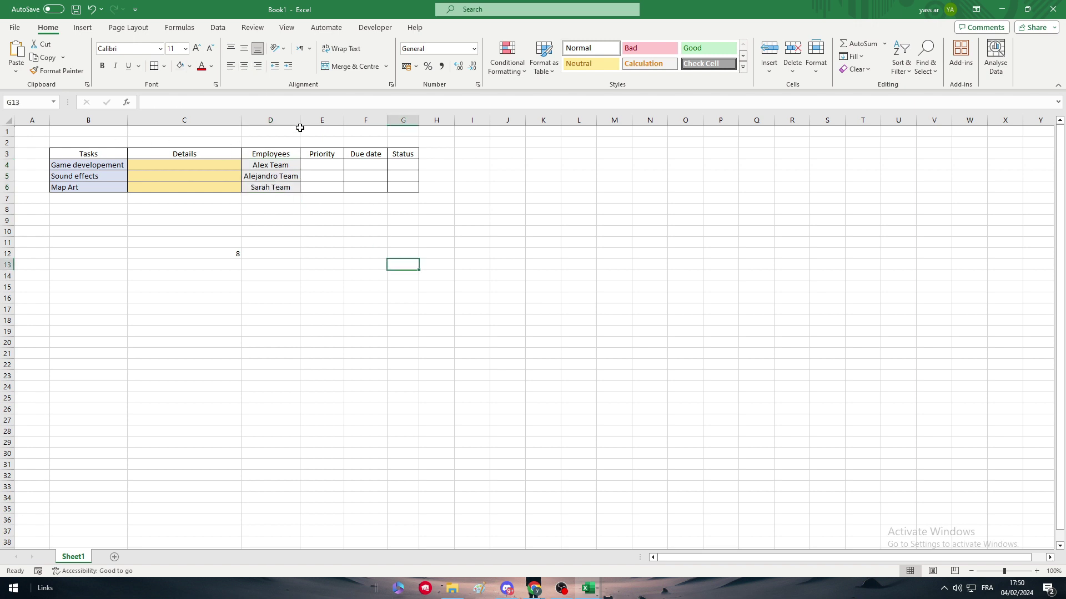
{"action": "left_click_drag", "start_coordinate": [299, 120], "coordinate": [323, 119]}
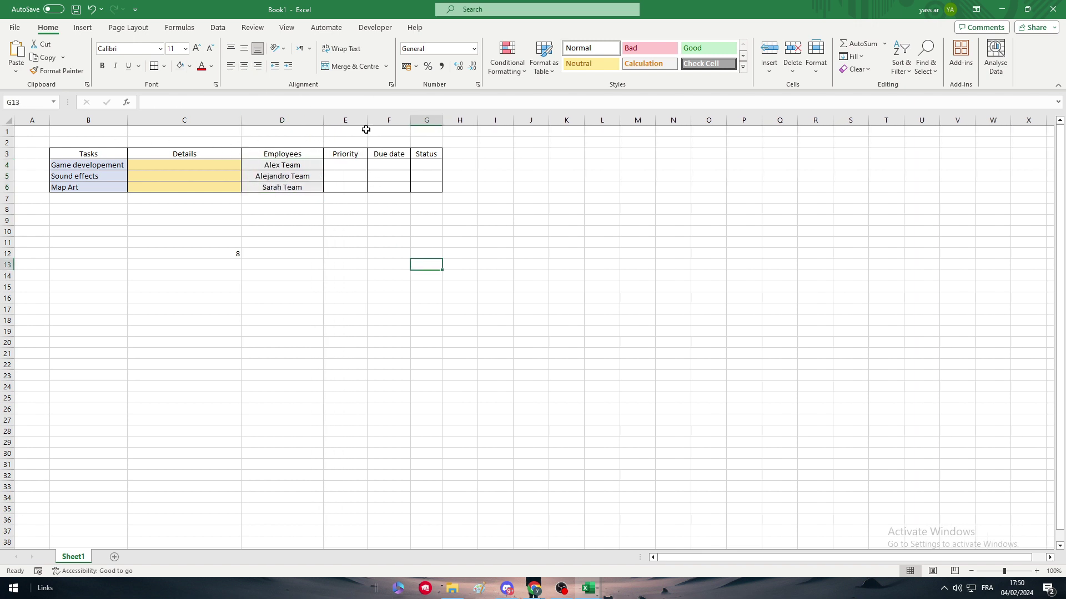
Enter the priorities Important, Normal and Crusial in E4:E6
{"action": "left_click", "coordinate": [345, 165]}
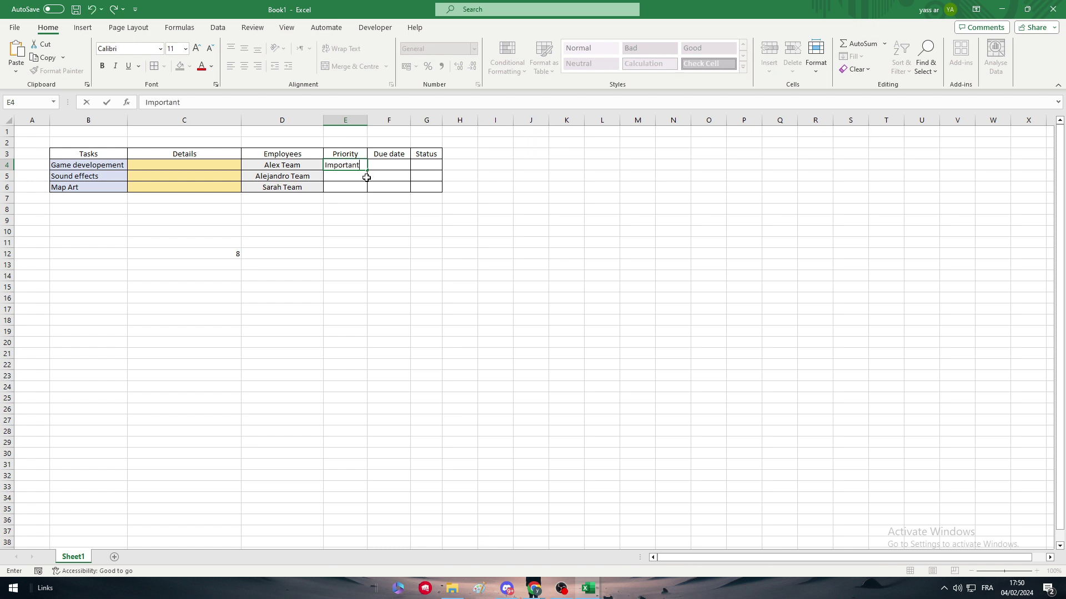
{"action": "left_click", "coordinate": [366, 177]}
{"action": "double_click", "coordinate": [357, 175]}
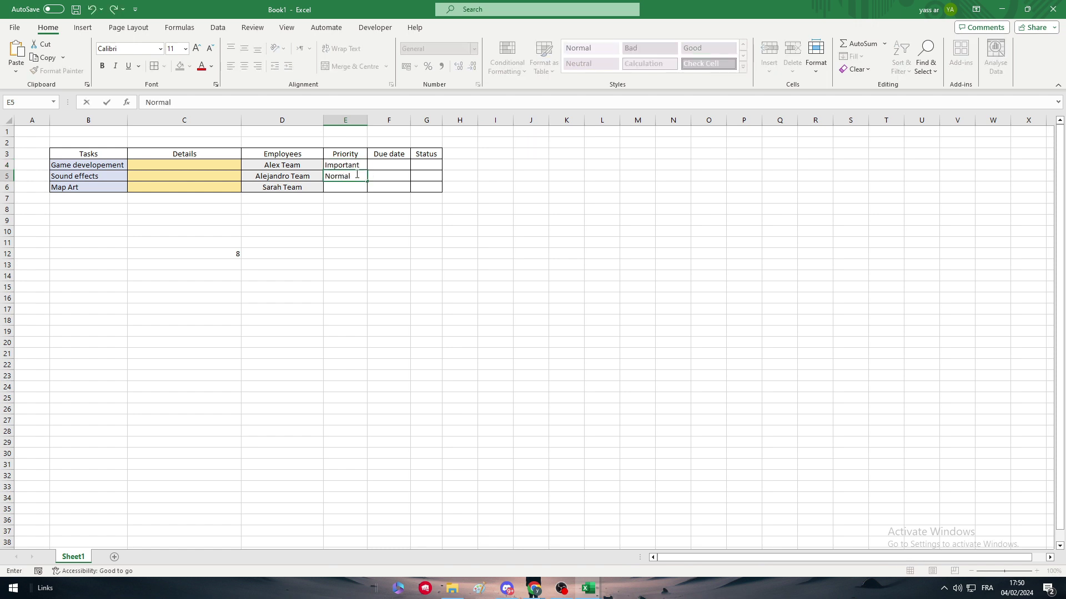
{"action": "left_click", "coordinate": [337, 192]}
{"action": "double_click", "coordinate": [341, 188]}
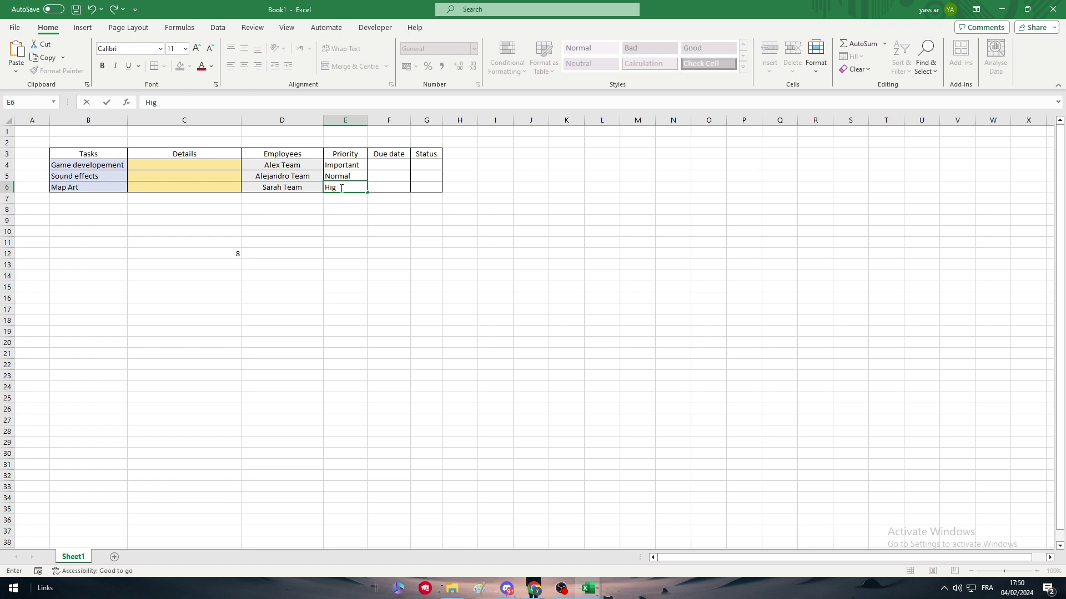
{"action": "left_click", "coordinate": [340, 210]}
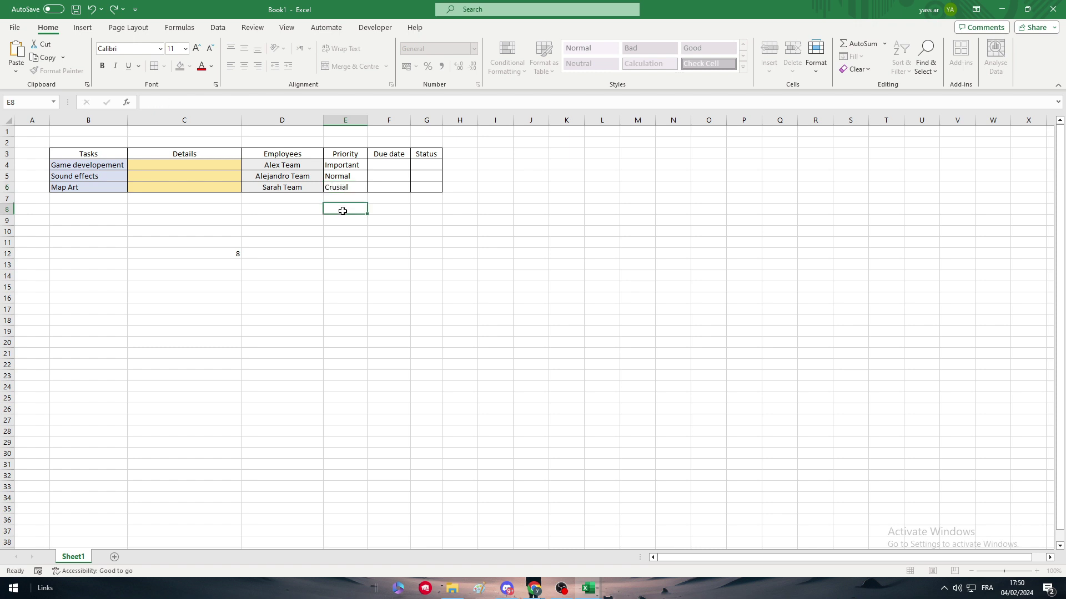
Format Crusial in E6 with yellow text on a dark fill, centred
{"action": "left_click", "coordinate": [345, 190]}
{"action": "left_click", "coordinate": [212, 66]}
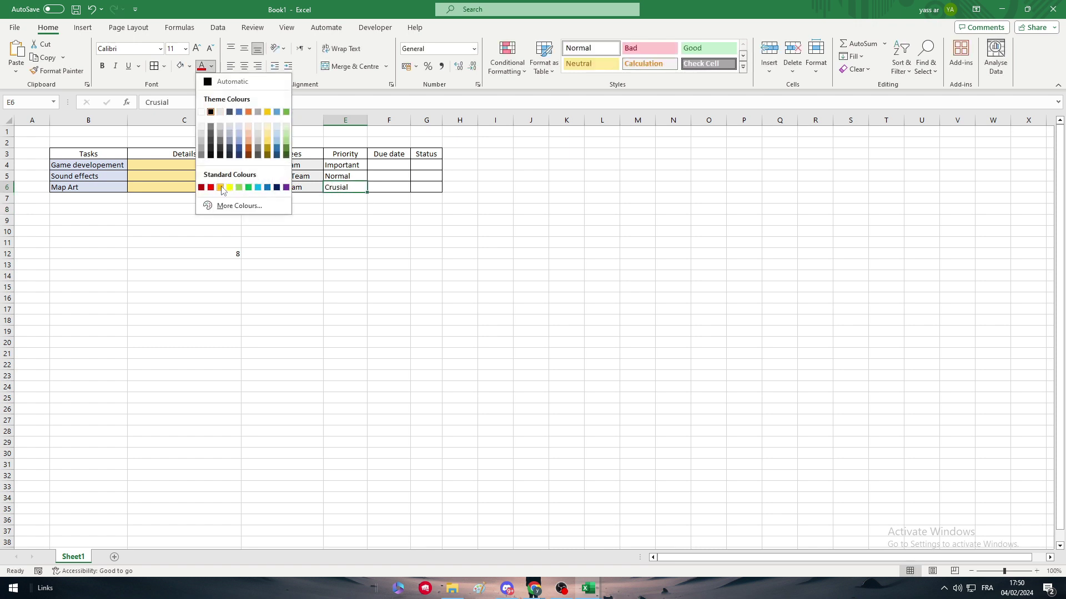
{"action": "left_click", "coordinate": [229, 184]}
{"action": "left_click", "coordinate": [189, 66]}
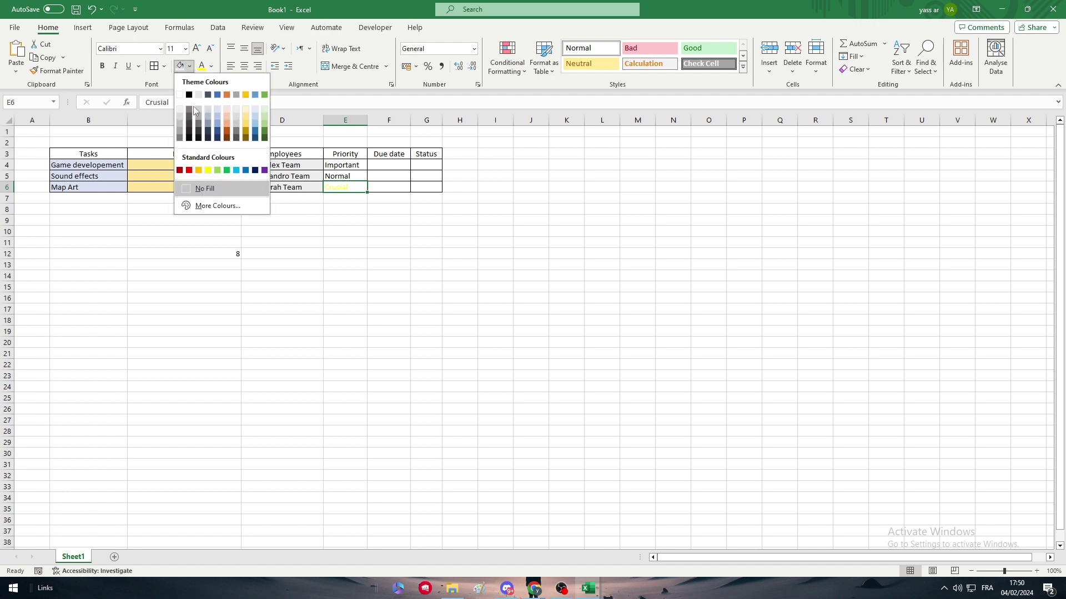
{"action": "left_click", "coordinate": [188, 131]}
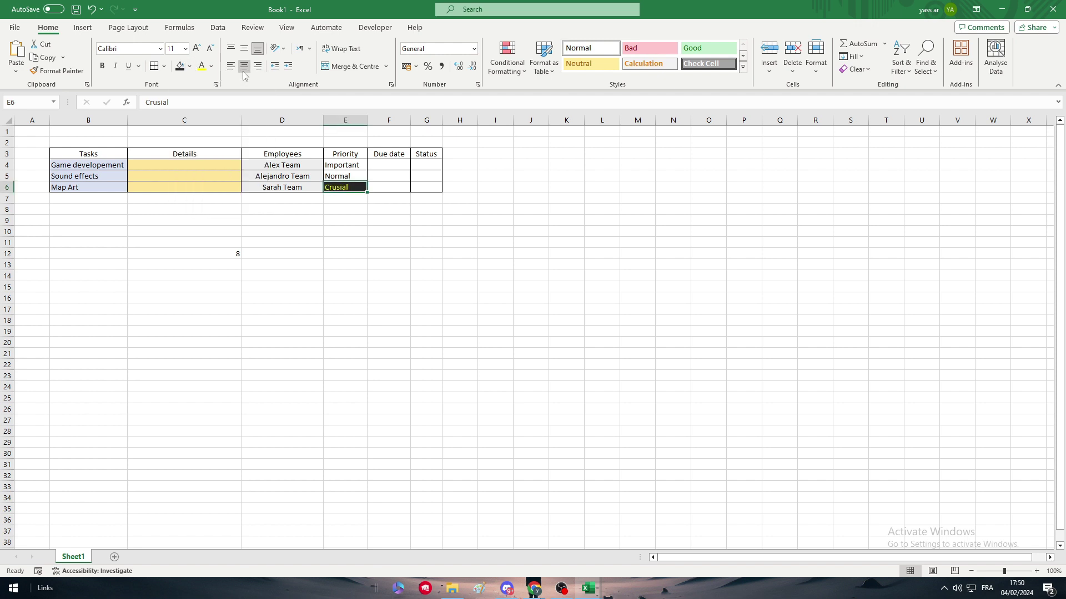
{"action": "left_click", "coordinate": [244, 66]}
{"action": "left_click", "coordinate": [459, 298]}
Format Normal in E5 with dark orange text on a light orange fill, centred
{"action": "left_click", "coordinate": [353, 179]}
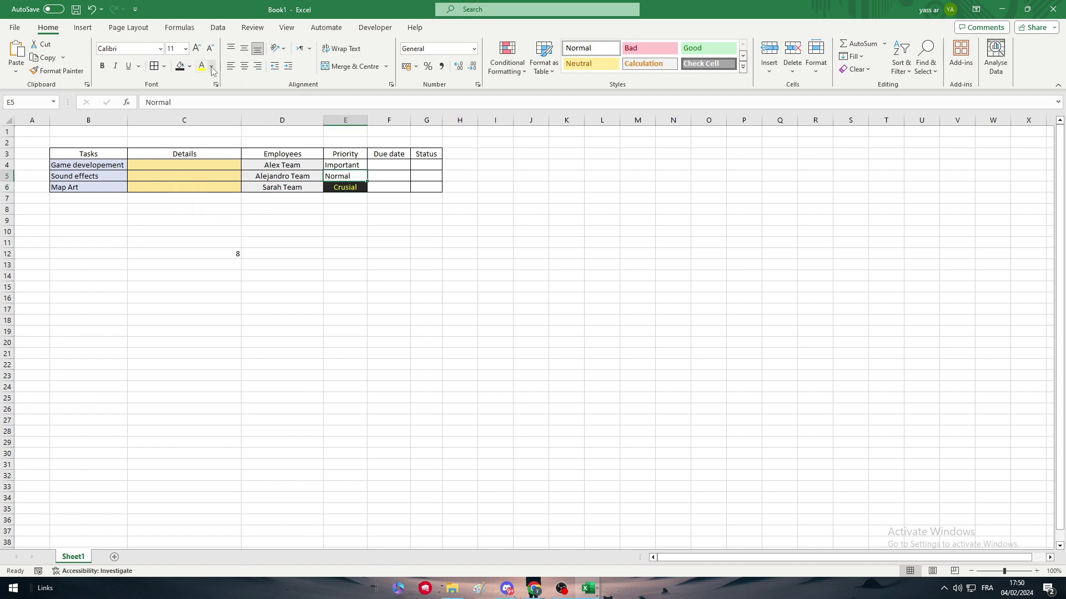
{"action": "left_click", "coordinate": [211, 66]}
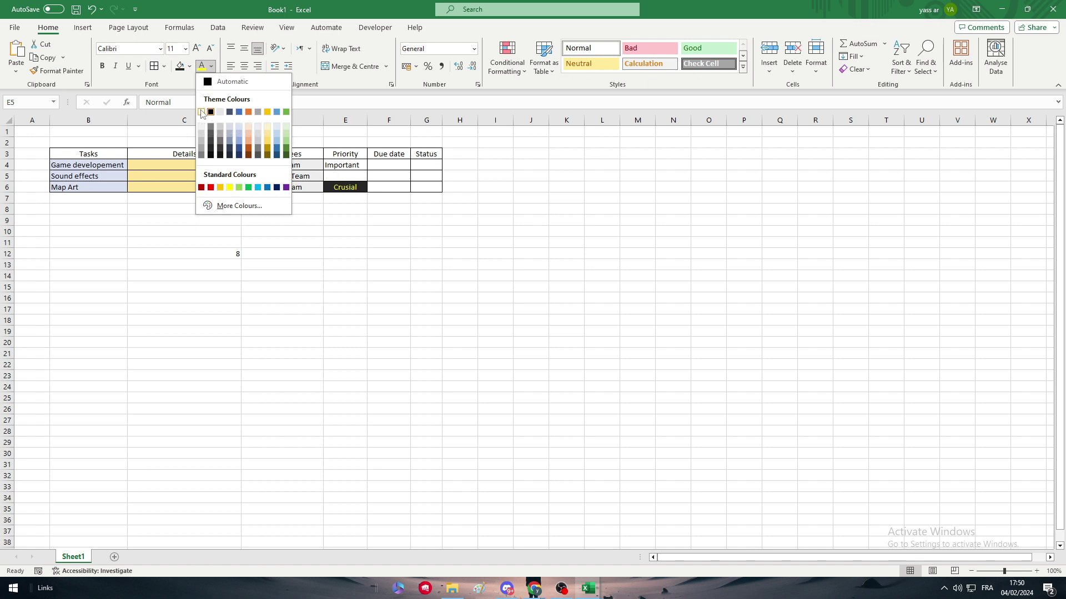
{"action": "left_click", "coordinate": [201, 113]}
{"action": "left_click", "coordinate": [189, 66]}
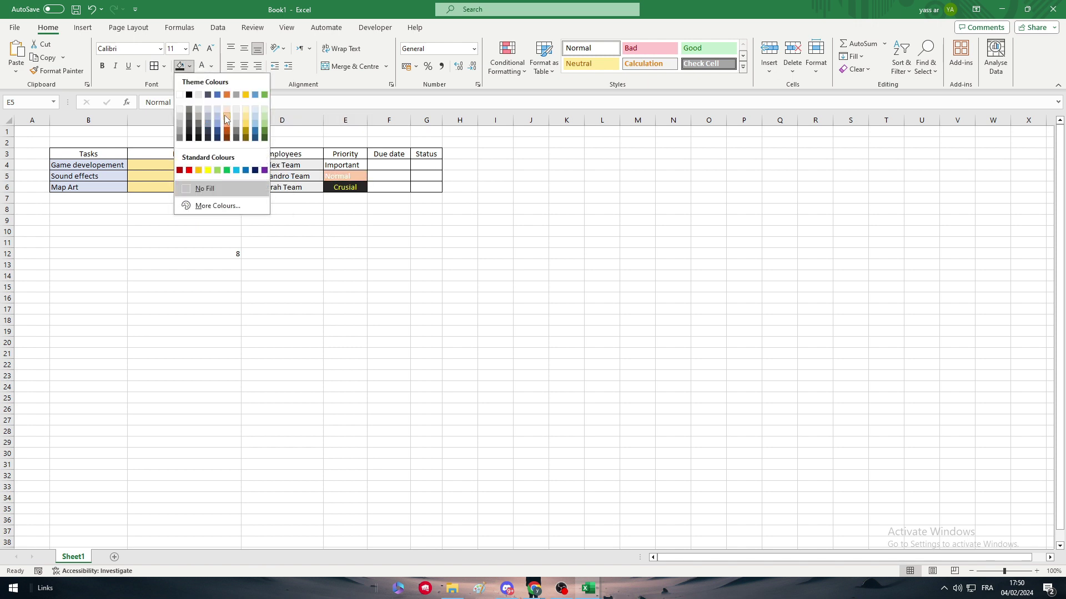
{"action": "left_click", "coordinate": [228, 115]}
{"action": "left_click", "coordinate": [211, 66]}
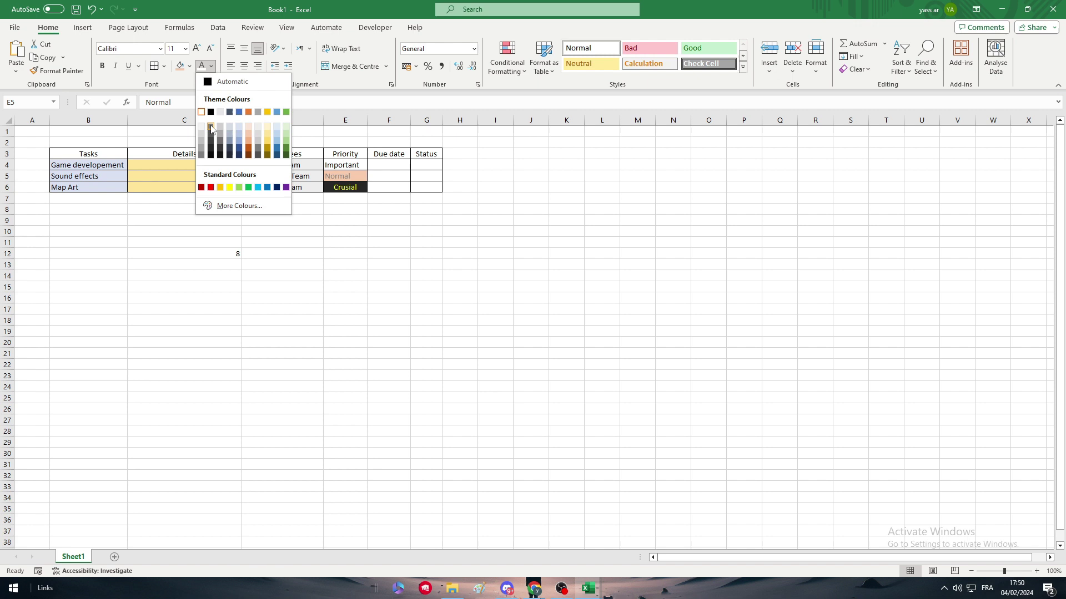
{"action": "left_click", "coordinate": [248, 149]}
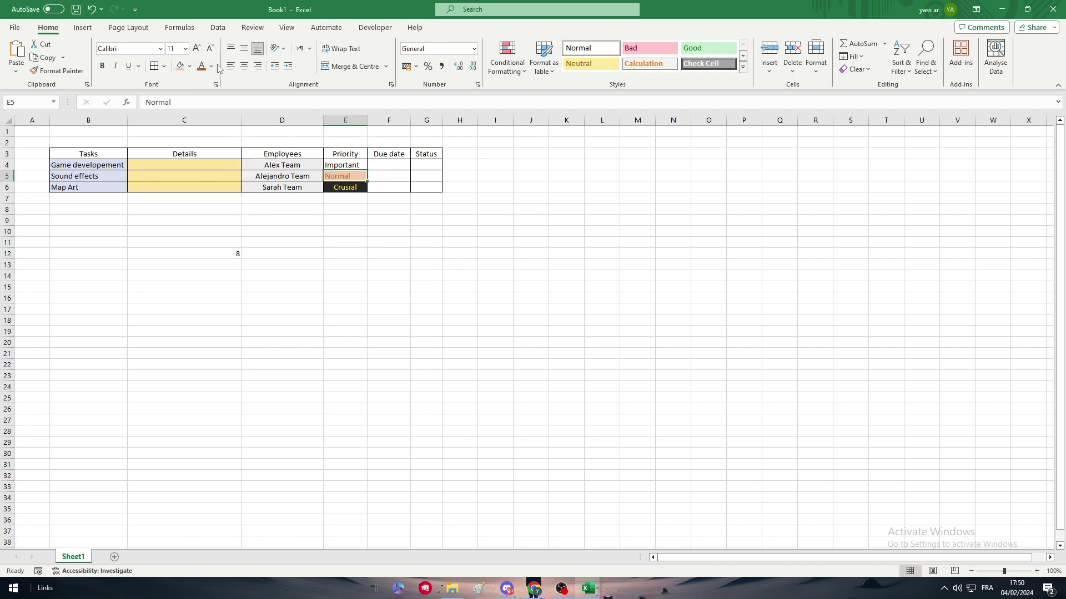
{"action": "left_click", "coordinate": [245, 65]}
{"action": "left_click", "coordinate": [408, 304]}
Give Important in E4 dark blue text on a light blue fill
{"action": "left_click", "coordinate": [364, 167]}
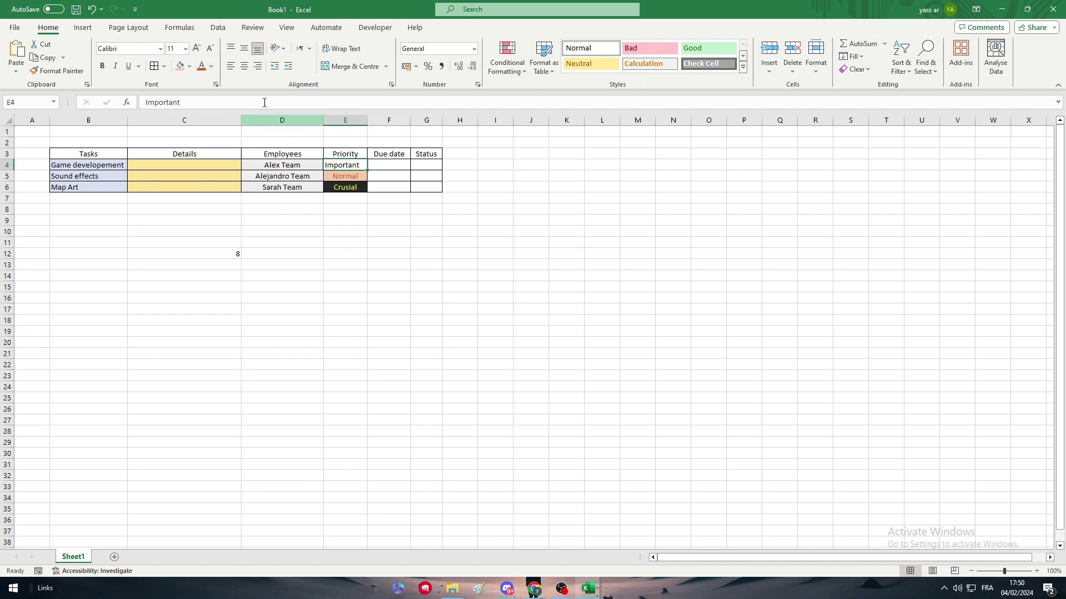
{"action": "left_click", "coordinate": [211, 66]}
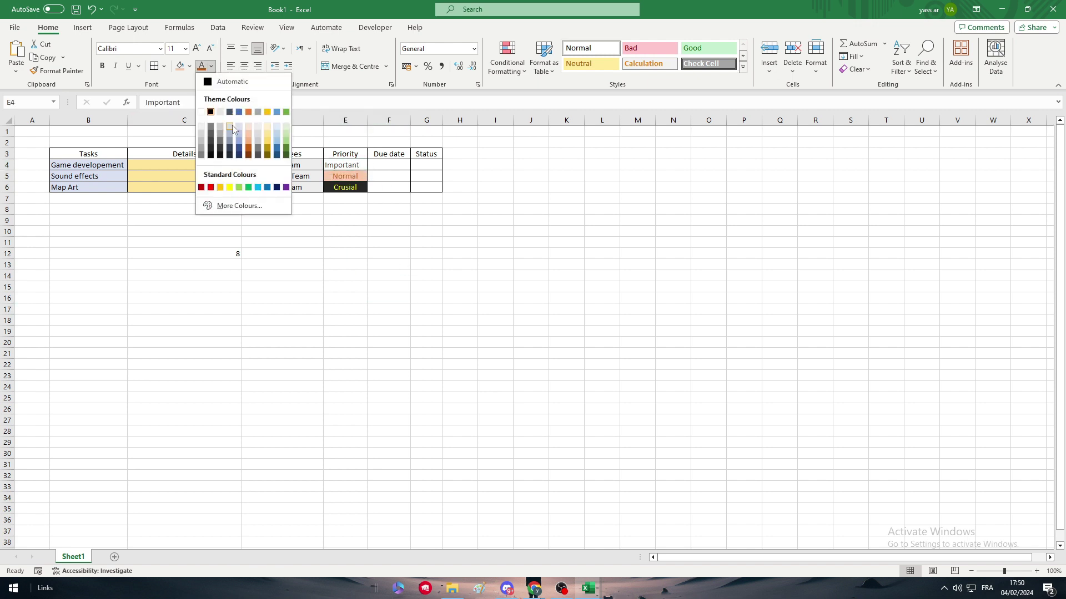
{"action": "left_click", "coordinate": [240, 154]}
{"action": "left_click", "coordinate": [210, 66]}
{"action": "left_click", "coordinate": [190, 66]}
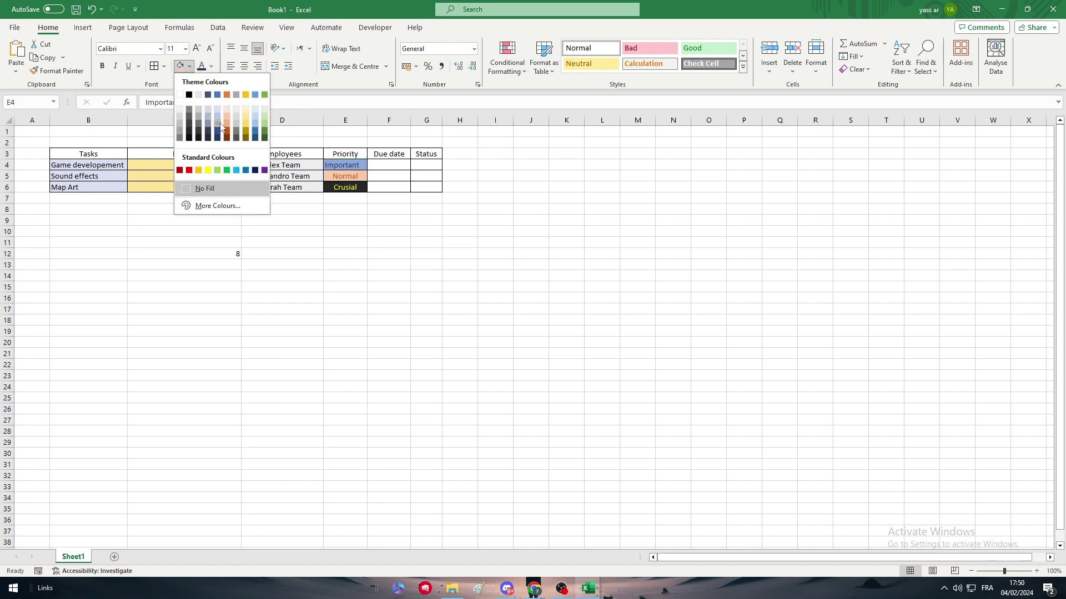
{"action": "left_click", "coordinate": [217, 123]}
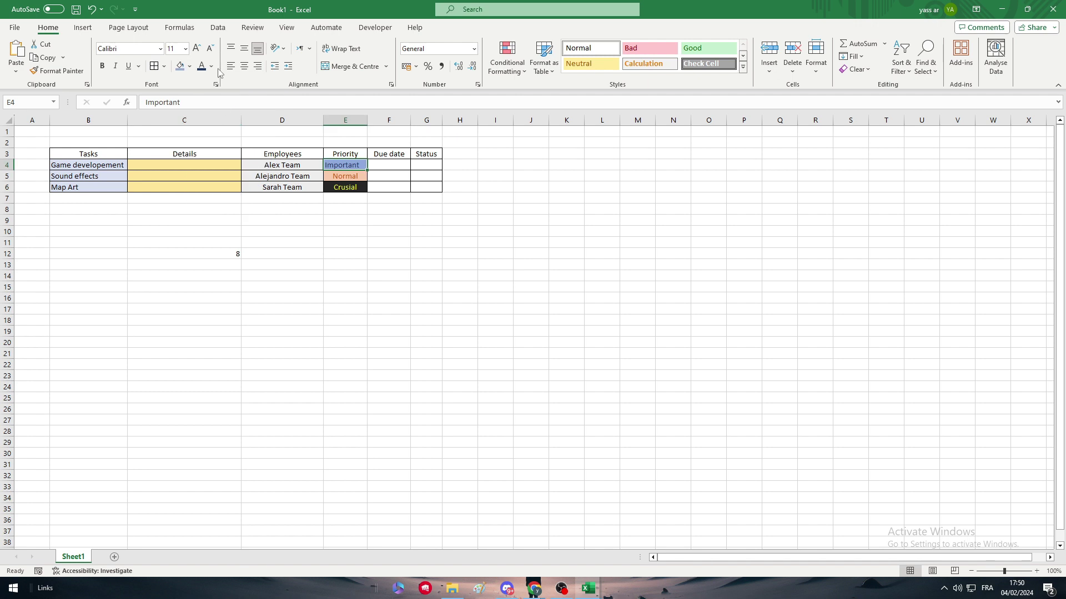
{"action": "left_click", "coordinate": [390, 265]}
{"action": "left_click", "coordinate": [495, 286]}
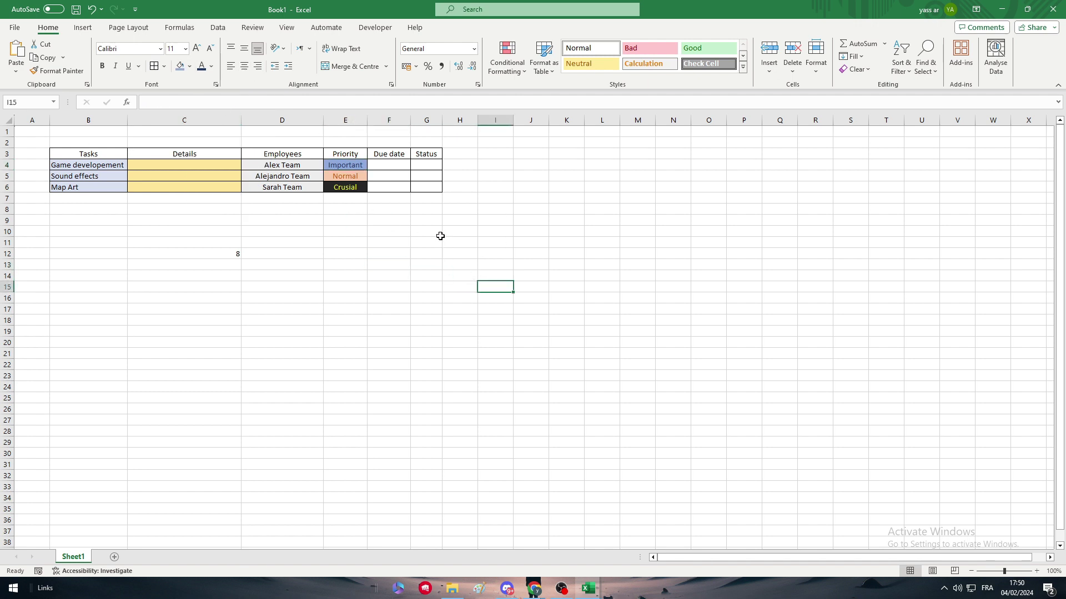
Enter 24/10/2024 in F4, the first Due date cell, correcting the year to 2024
{"action": "left_click", "coordinate": [390, 166]}
{"action": "double_click", "coordinate": [393, 165]}
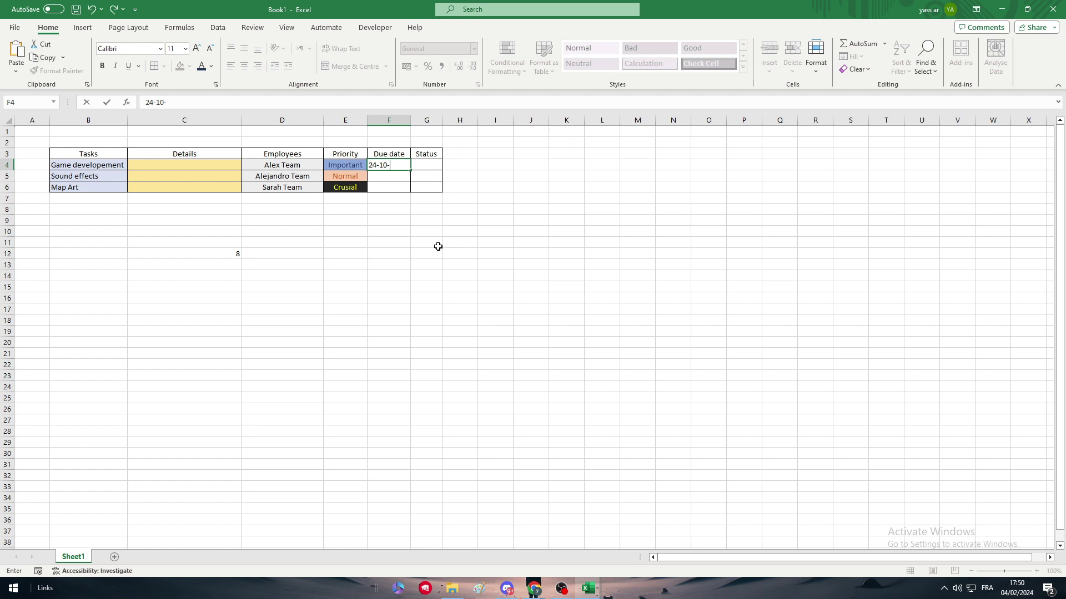
{"action": "key", "text": "Return"}
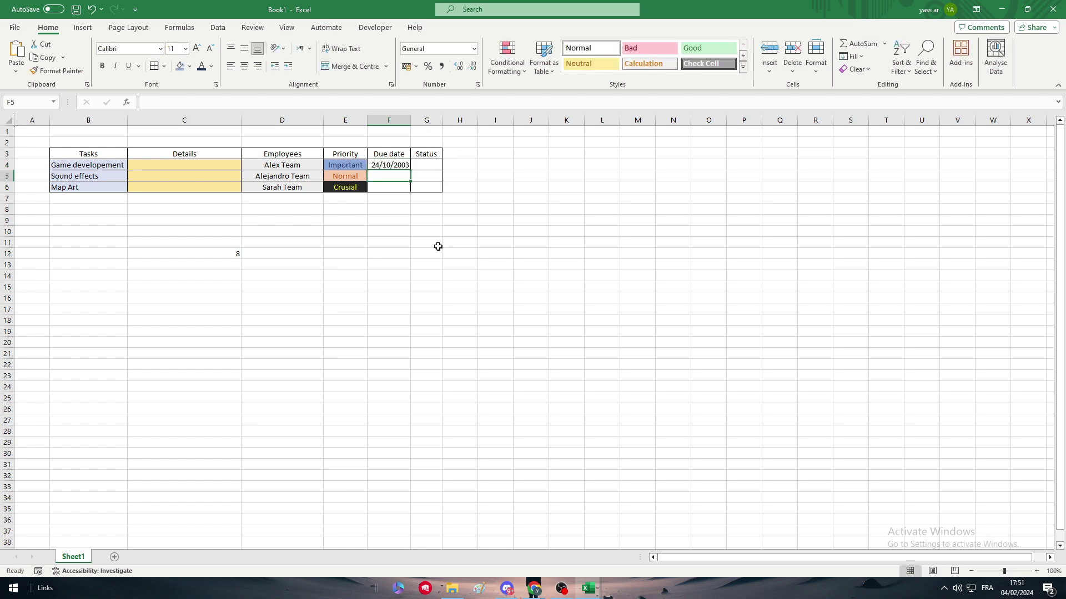
{"action": "left_click", "coordinate": [399, 165]}
{"action": "double_click", "coordinate": [403, 164]}
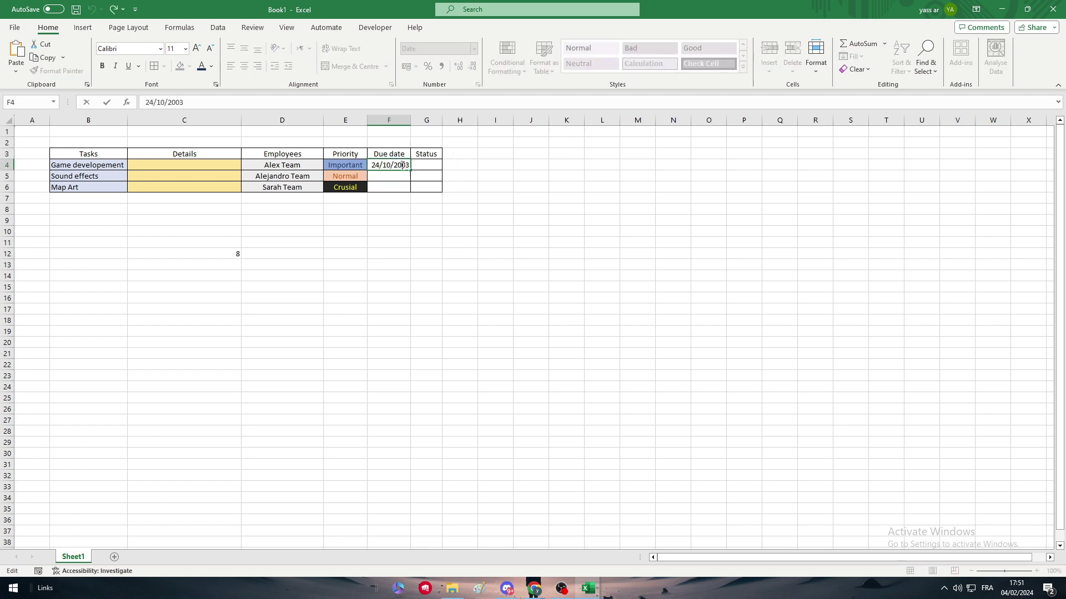
{"action": "key", "text": "BackSpace"}
{"action": "key", "text": "BackSpace"}
{"action": "type", "text": "é"}
{"action": "key", "text": "BackSpace"}
{"action": "type", "text": "24"}
{"action": "key", "text": "Return"}
Fill F4 down to F6 as a series, giving 25/10/2024 and 26/10/2024
{"action": "left_click", "coordinate": [398, 165]}
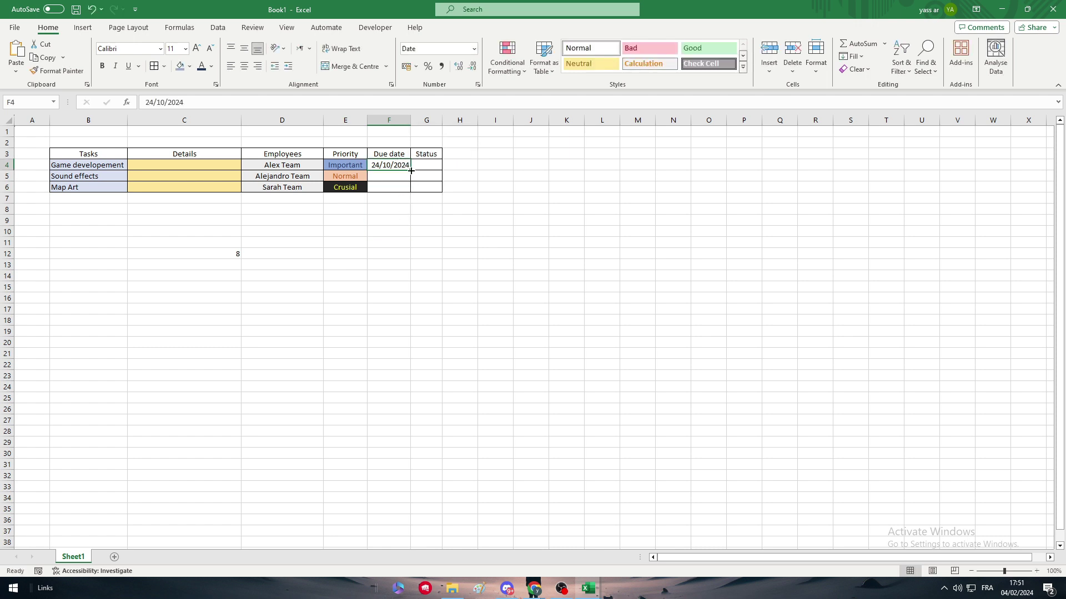
{"action": "left_click_drag", "start_coordinate": [411, 170], "coordinate": [414, 189]}
{"action": "left_click", "coordinate": [424, 253]}
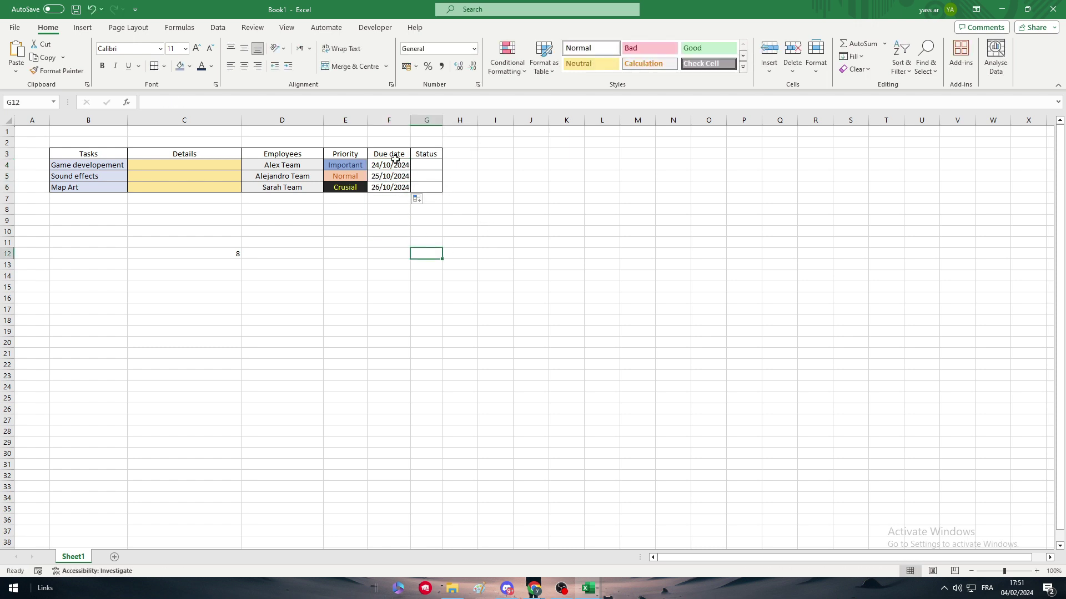
Widen the Status column and enter Done, Working on and Issued in G4:G6
{"action": "left_click_drag", "start_coordinate": [443, 120], "coordinate": [482, 120]}
{"action": "double_click", "coordinate": [449, 166]}
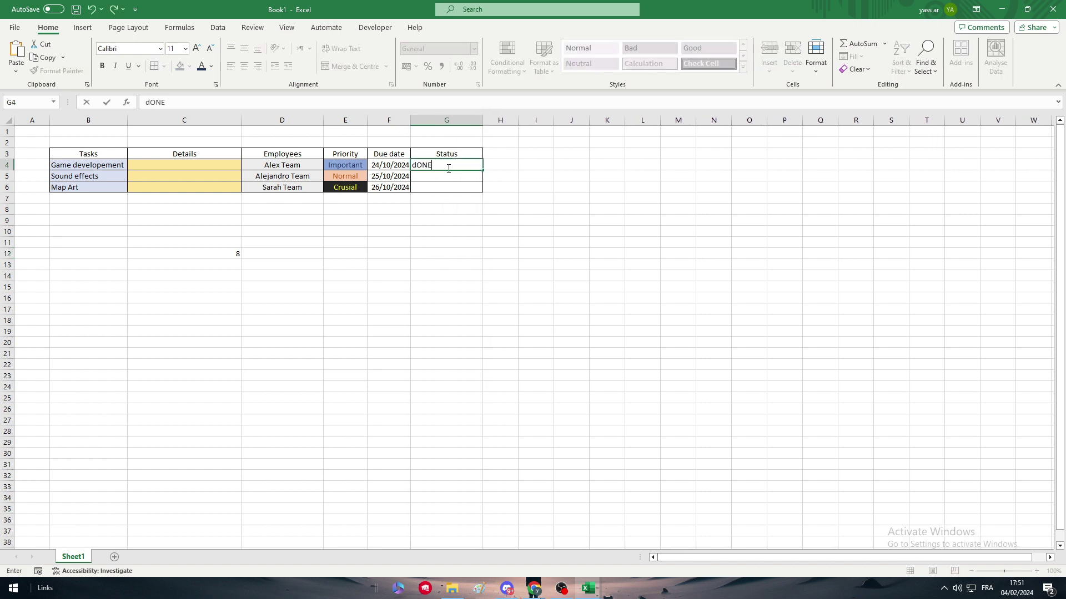
{"action": "type", "text": "Done"}
{"action": "left_click", "coordinate": [438, 176]}
{"action": "type", "text": "Working on"}
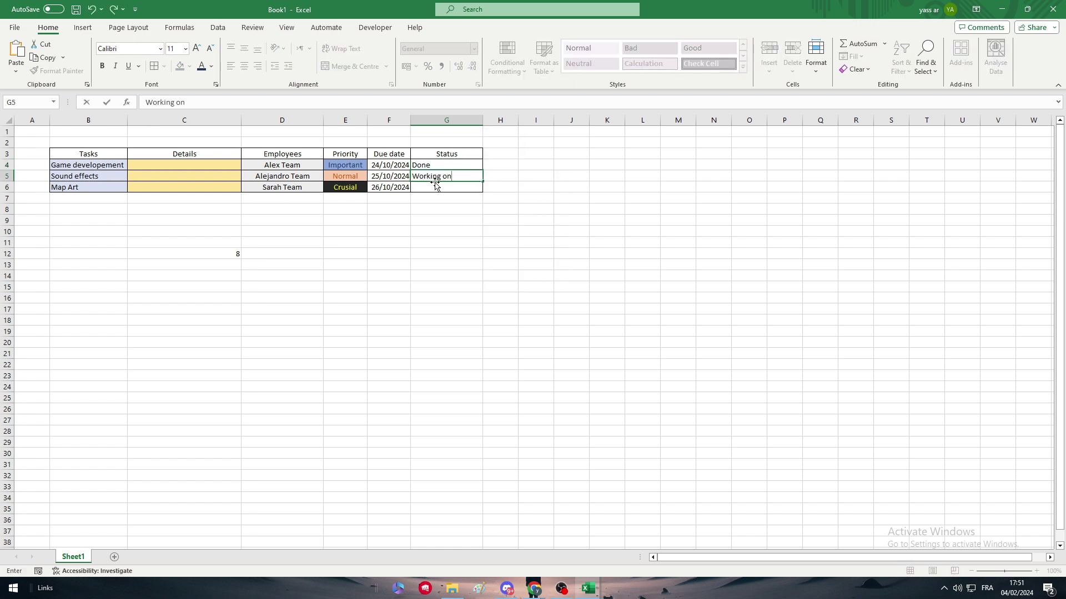
{"action": "double_click", "coordinate": [436, 185]}
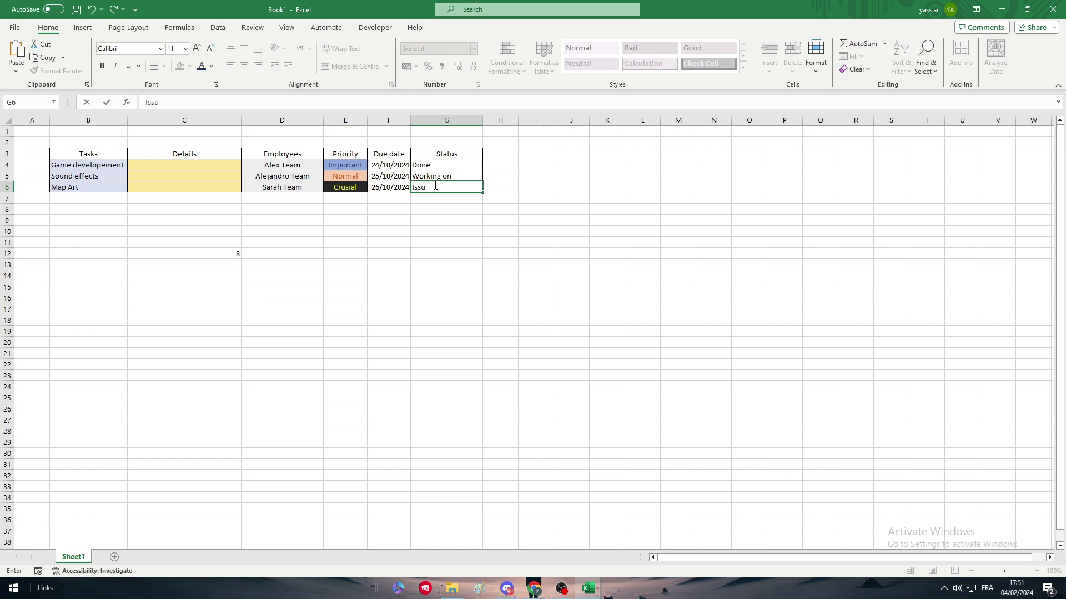
{"action": "left_click", "coordinate": [475, 253]}
Give the Issued cell a red fill with white, centred text
{"action": "left_click", "coordinate": [447, 187]}
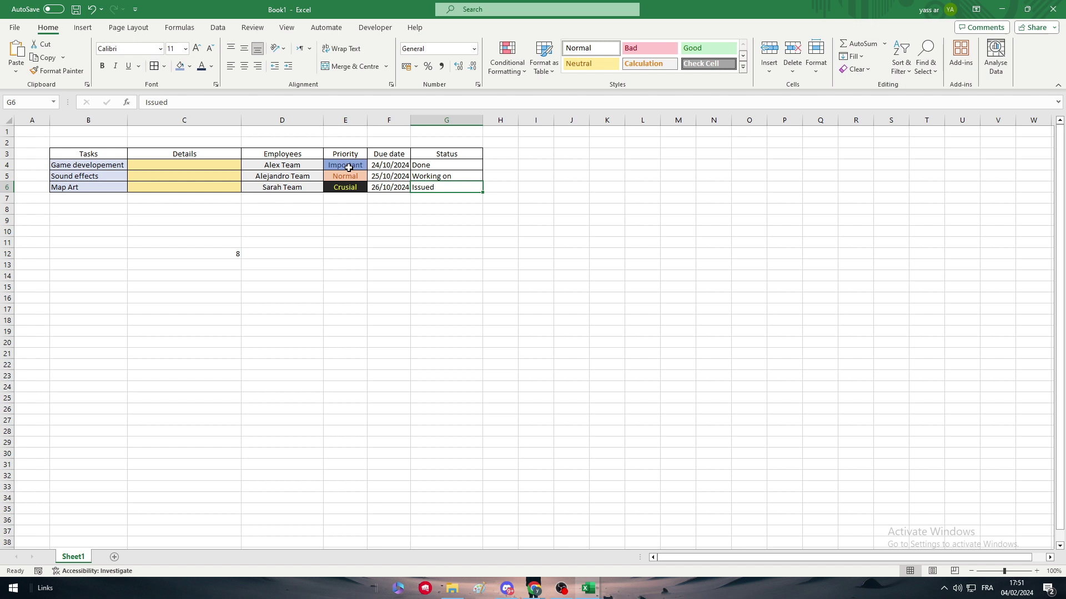
{"action": "left_click", "coordinate": [190, 66]}
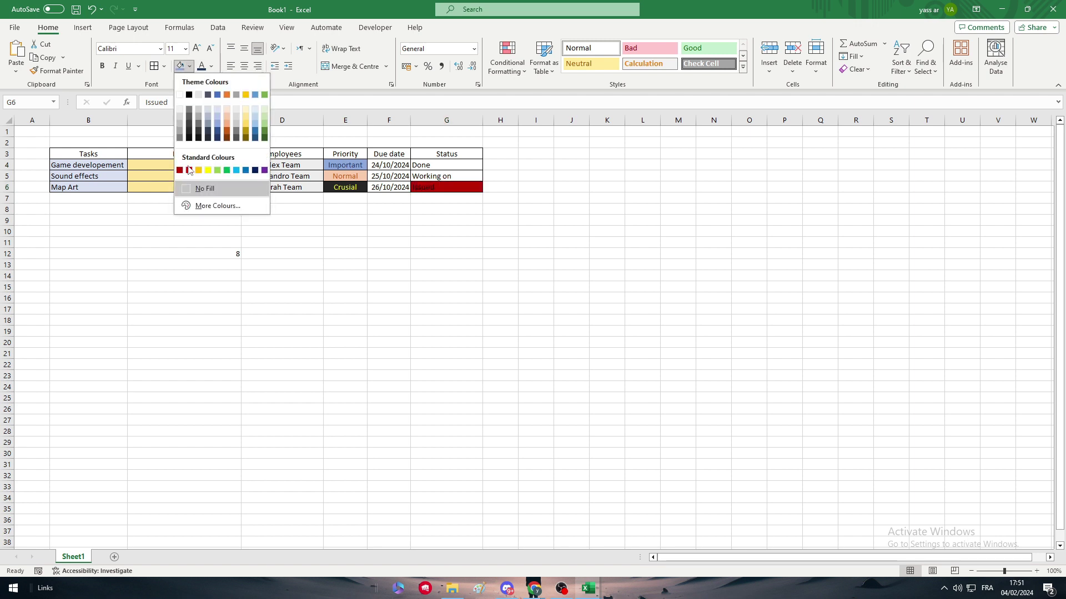
{"action": "left_click", "coordinate": [189, 172]}
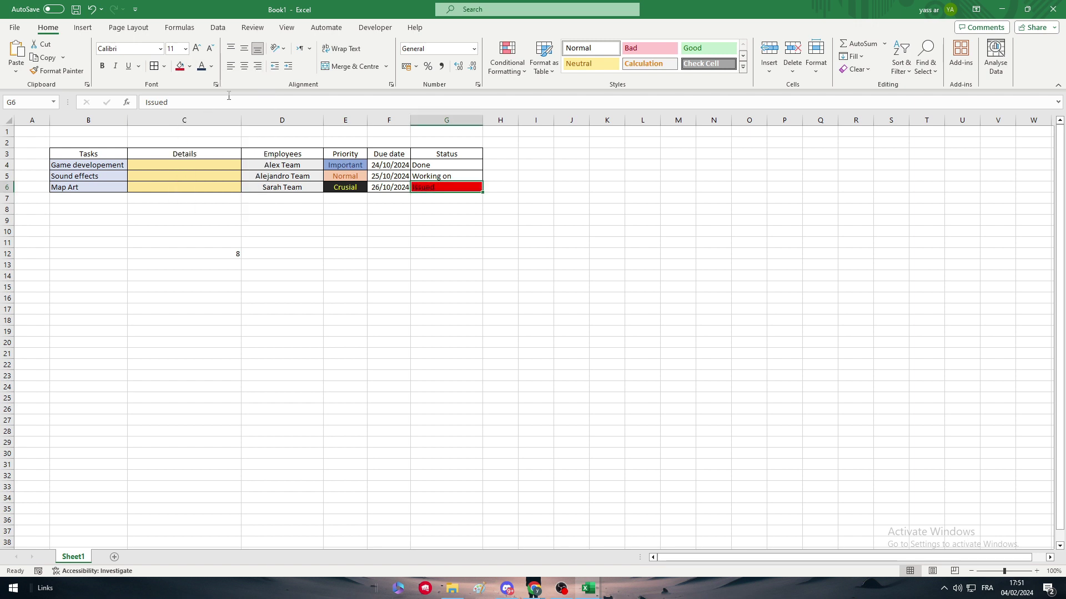
{"action": "left_click", "coordinate": [211, 66]}
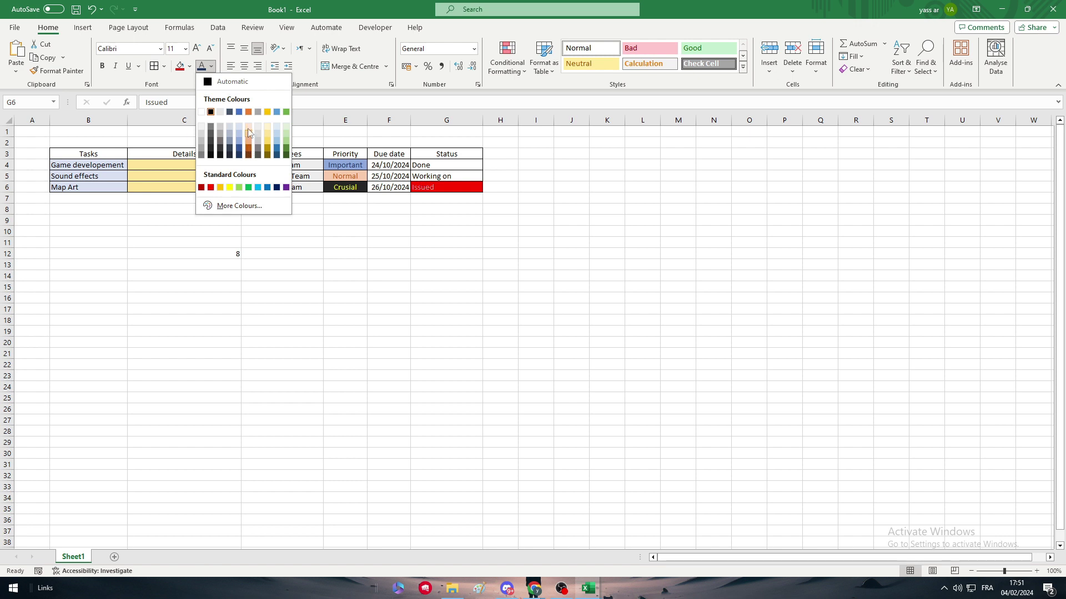
{"action": "left_click", "coordinate": [201, 112]}
{"action": "left_click", "coordinate": [244, 66]}
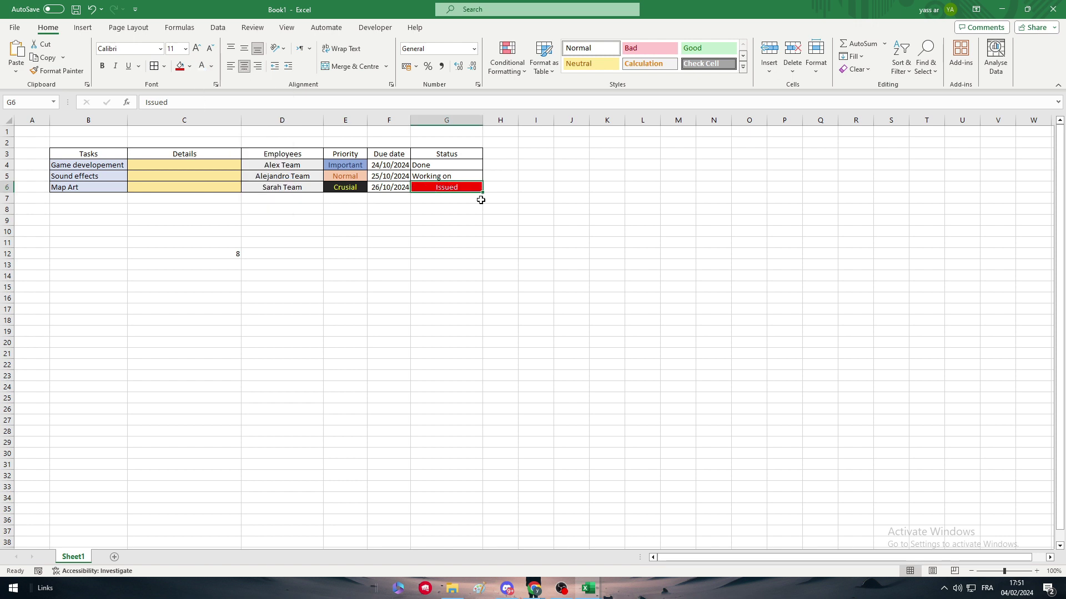
{"action": "left_click", "coordinate": [500, 220]}
Give the Working on cell a light gold fill with gold, centred text
{"action": "left_click", "coordinate": [455, 176]}
{"action": "left_click", "coordinate": [210, 66]}
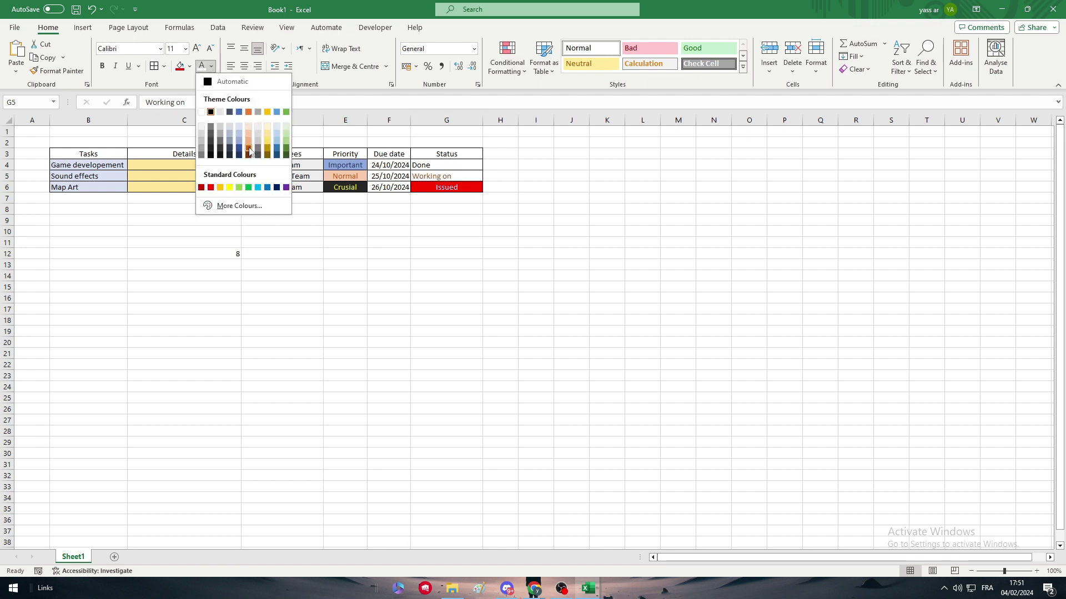
{"action": "left_click", "coordinate": [249, 151]}
{"action": "left_click", "coordinate": [189, 66]}
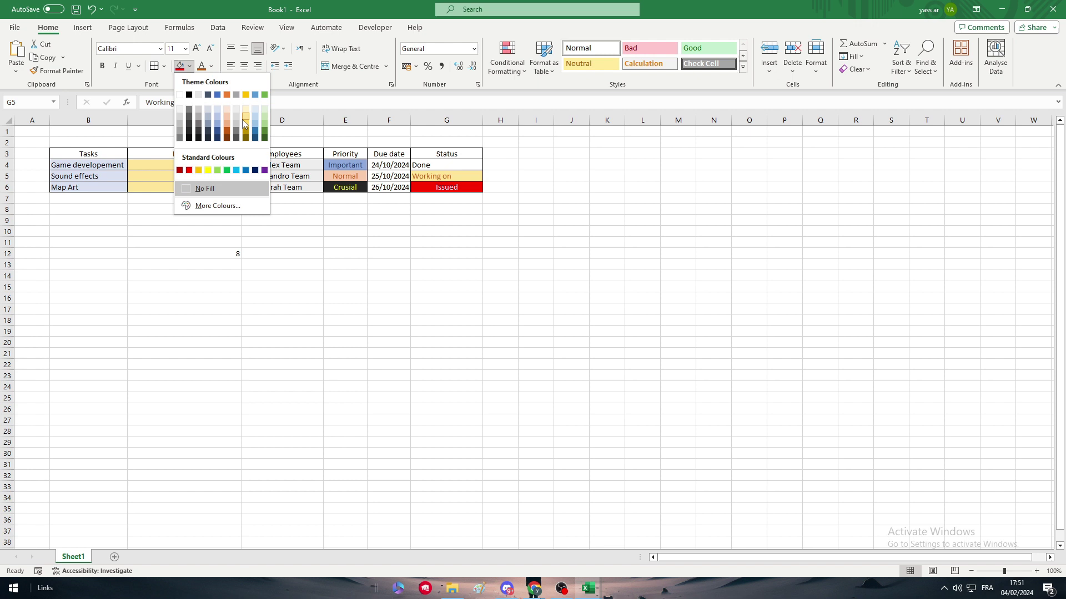
{"action": "left_click", "coordinate": [245, 123]}
{"action": "left_click", "coordinate": [244, 66]}
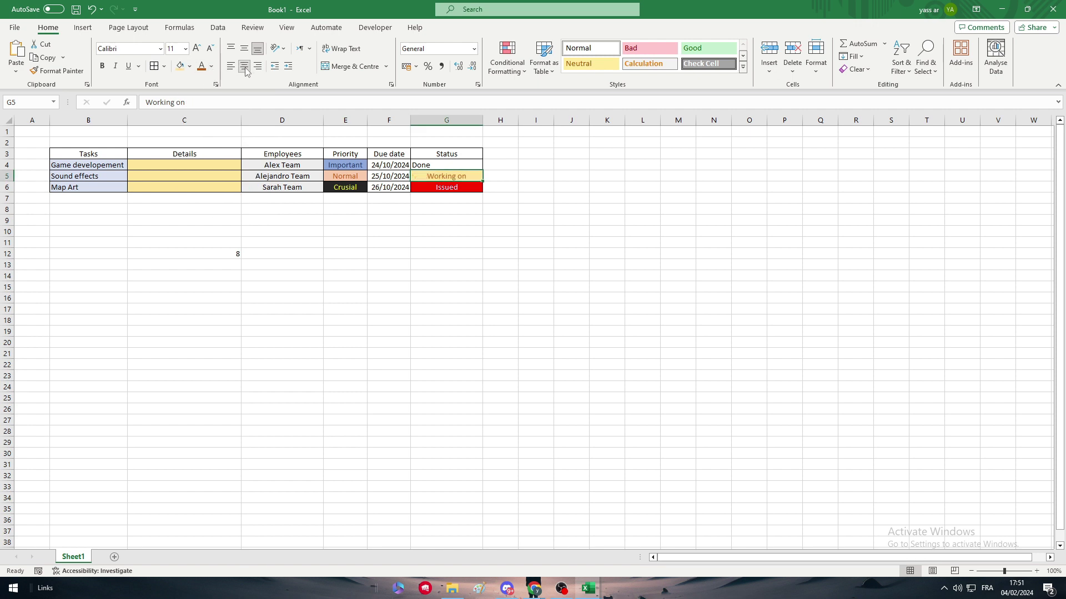
{"action": "left_click", "coordinate": [189, 67]}
{"action": "left_click", "coordinate": [190, 66]}
{"action": "left_click", "coordinate": [211, 66]}
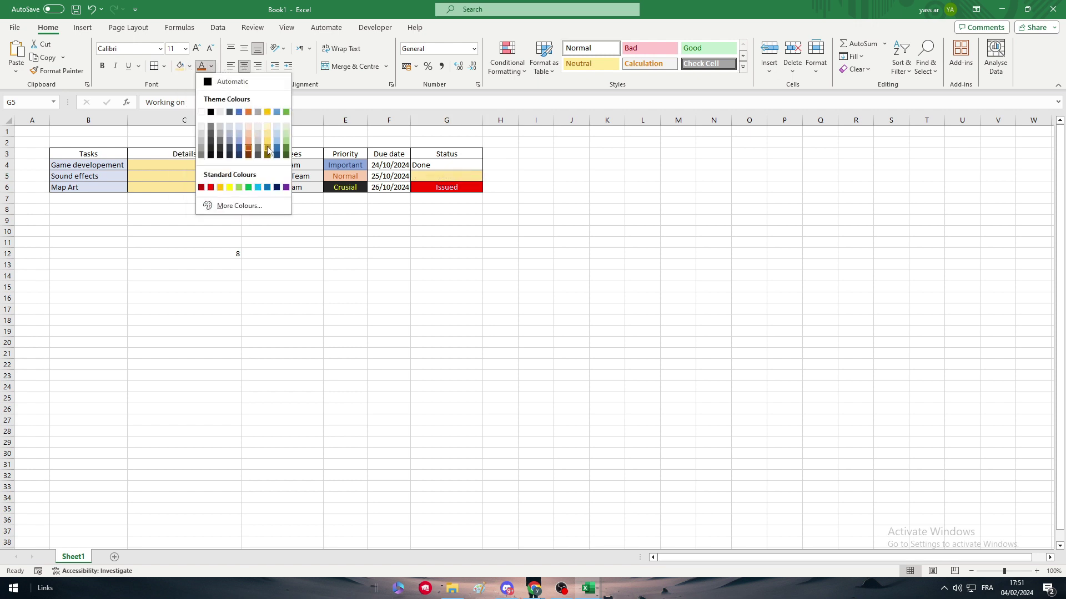
{"action": "left_click", "coordinate": [267, 149]}
{"action": "left_click", "coordinate": [571, 262]}
Give the Done cell a green fill with dark green, centred text
{"action": "left_click", "coordinate": [441, 166]}
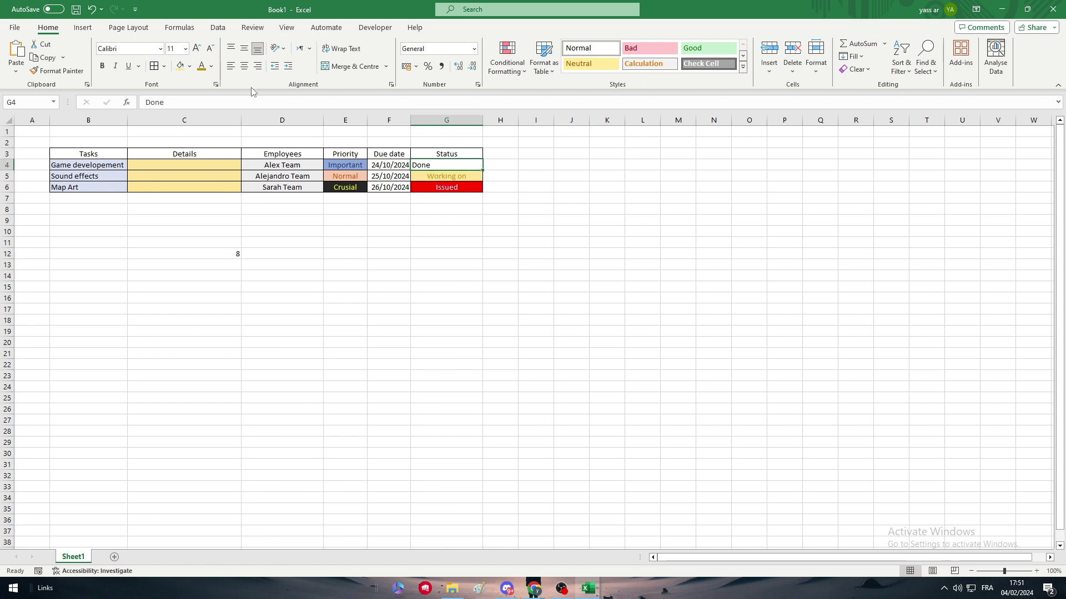
{"action": "left_click", "coordinate": [189, 66]}
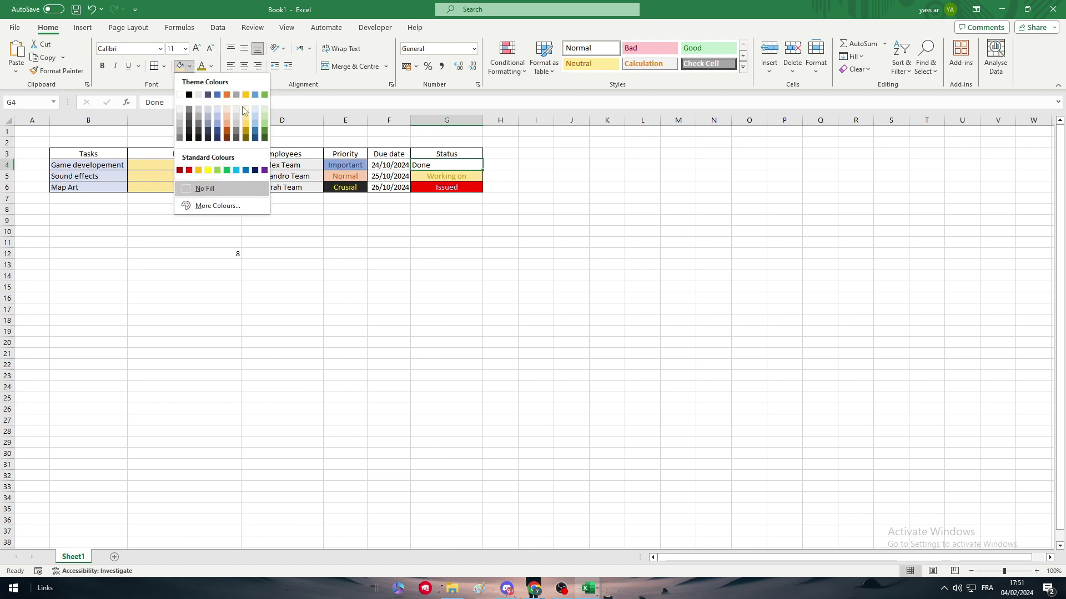
{"action": "left_click", "coordinate": [264, 125]}
{"action": "left_click", "coordinate": [244, 66]}
{"action": "left_click", "coordinate": [616, 189]}
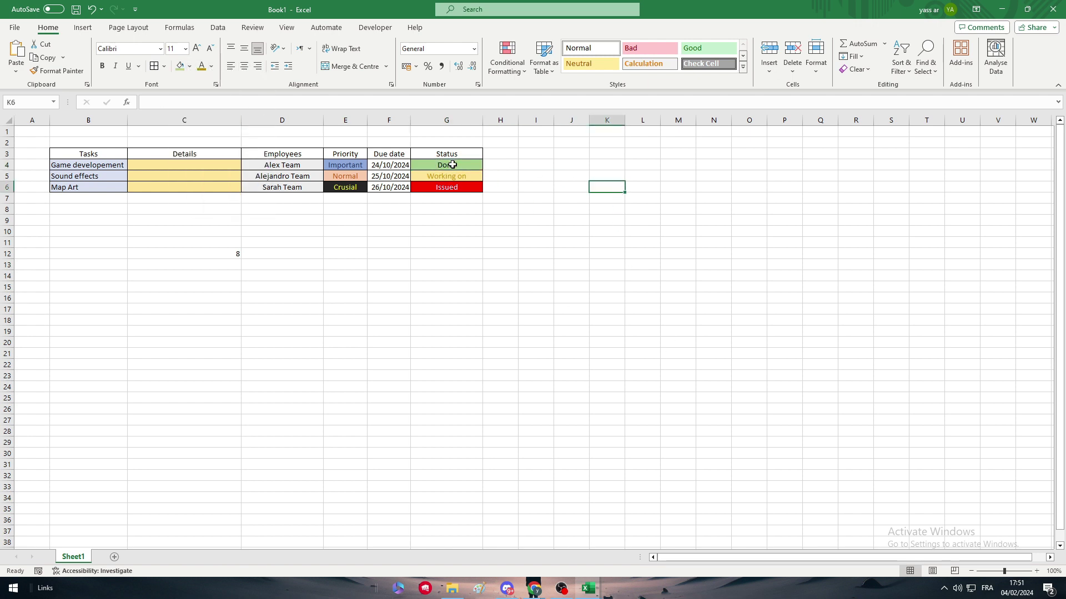
{"action": "left_click", "coordinate": [452, 165]}
{"action": "left_click", "coordinate": [211, 66]}
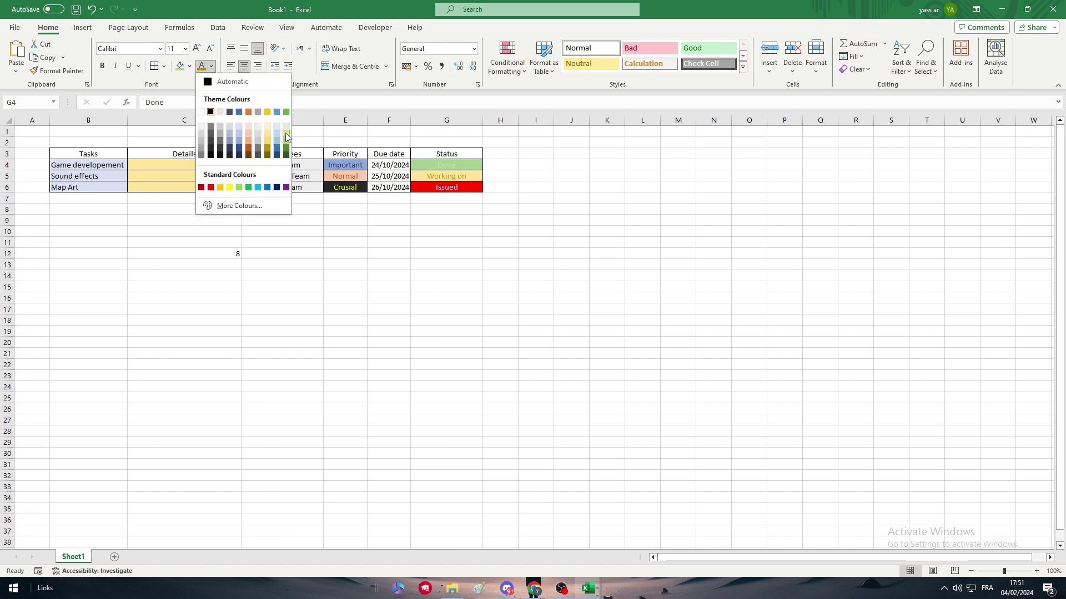
{"action": "left_click", "coordinate": [286, 151]}
{"action": "left_click", "coordinate": [528, 285]}
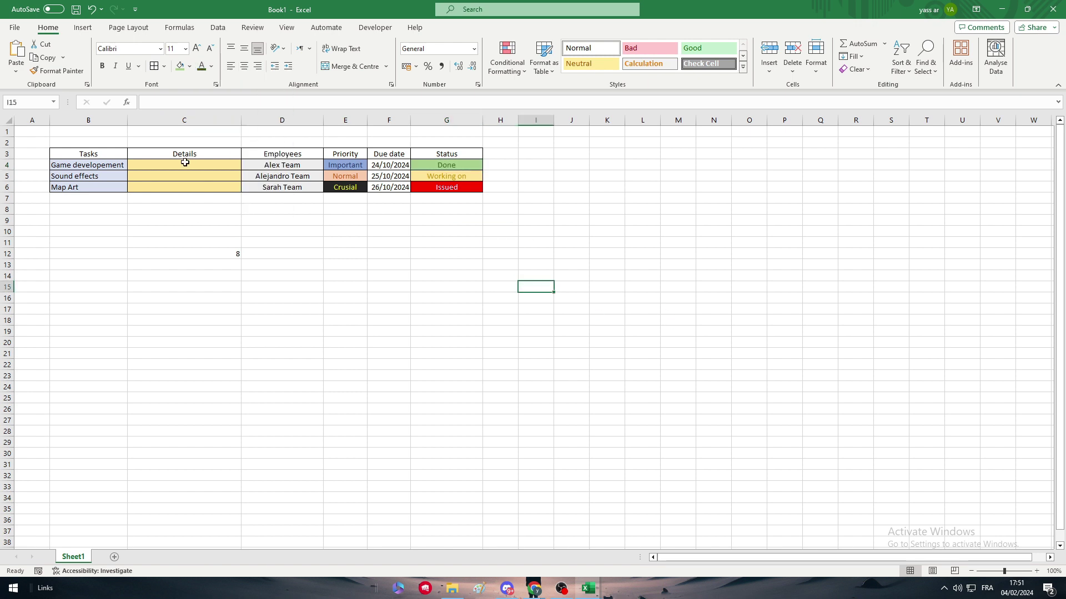
{"action": "left_click_drag", "start_coordinate": [70, 153], "coordinate": [466, 189]}
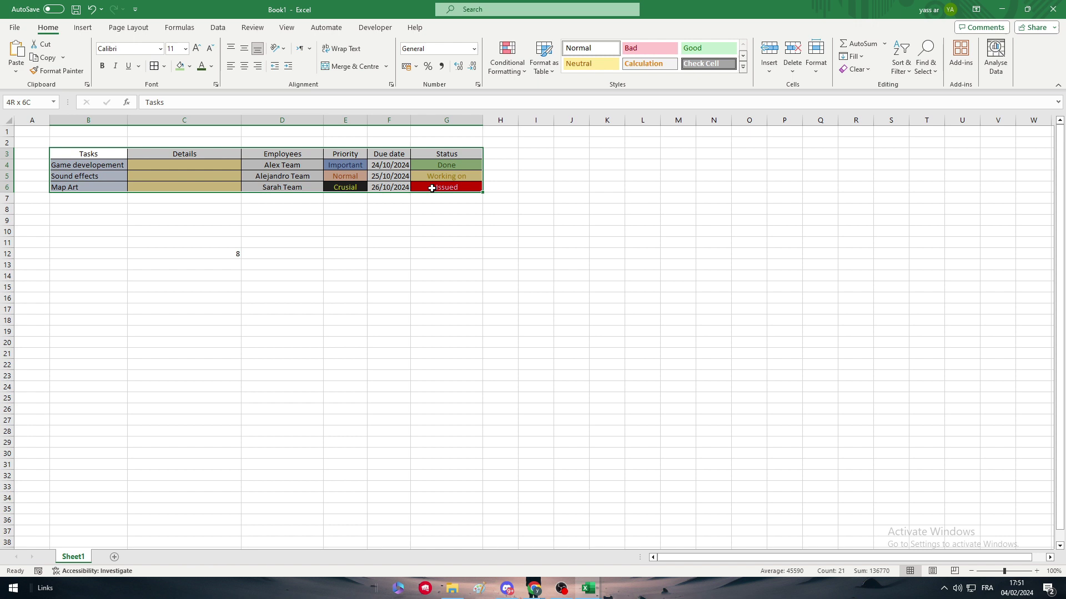
Fill the header row B3:G3, Tasks to Status, black with white heading text
{"action": "left_click", "coordinate": [494, 287]}
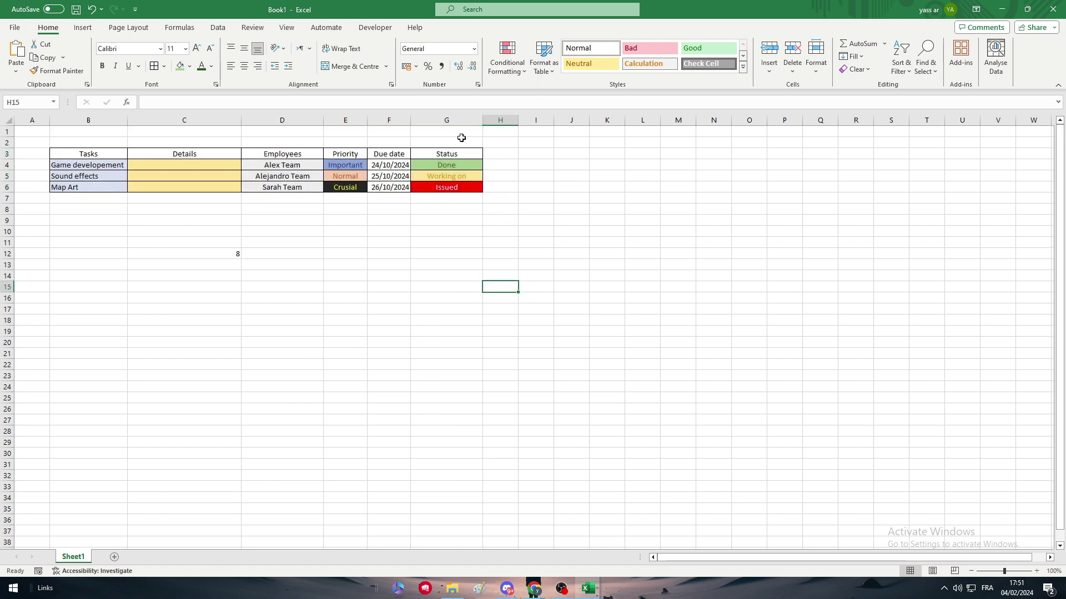
{"action": "left_click", "coordinate": [515, 222]}
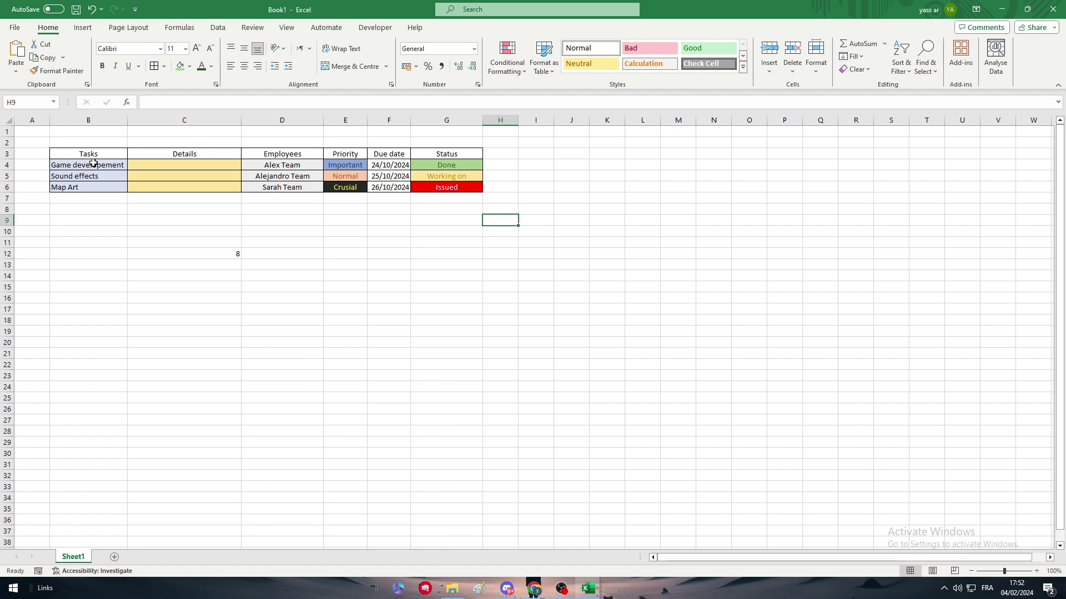
{"action": "left_click_drag", "start_coordinate": [78, 153], "coordinate": [464, 151]}
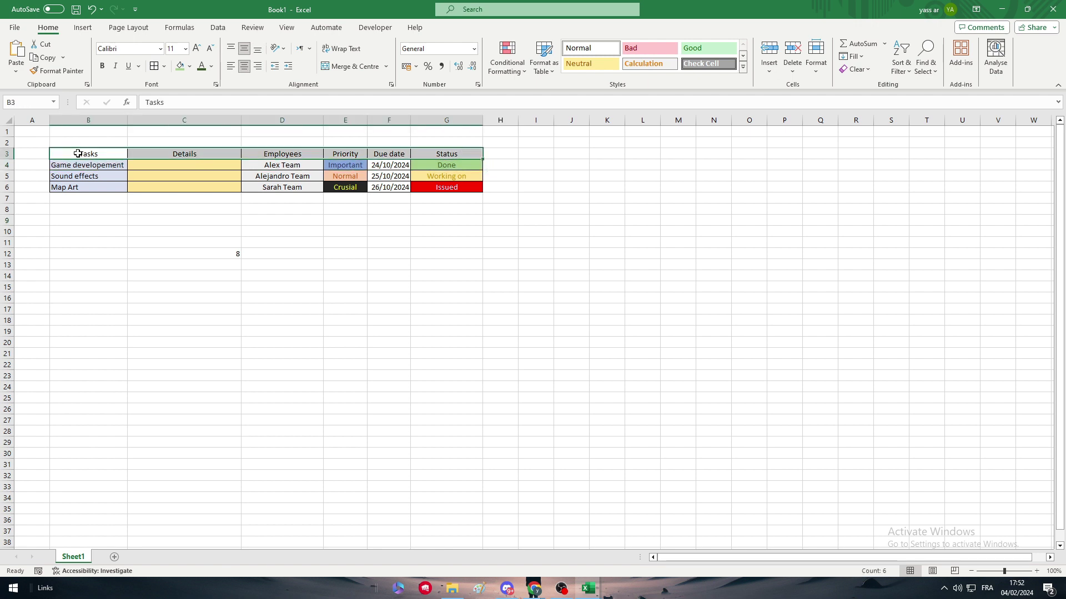
{"action": "left_click", "coordinate": [189, 66]}
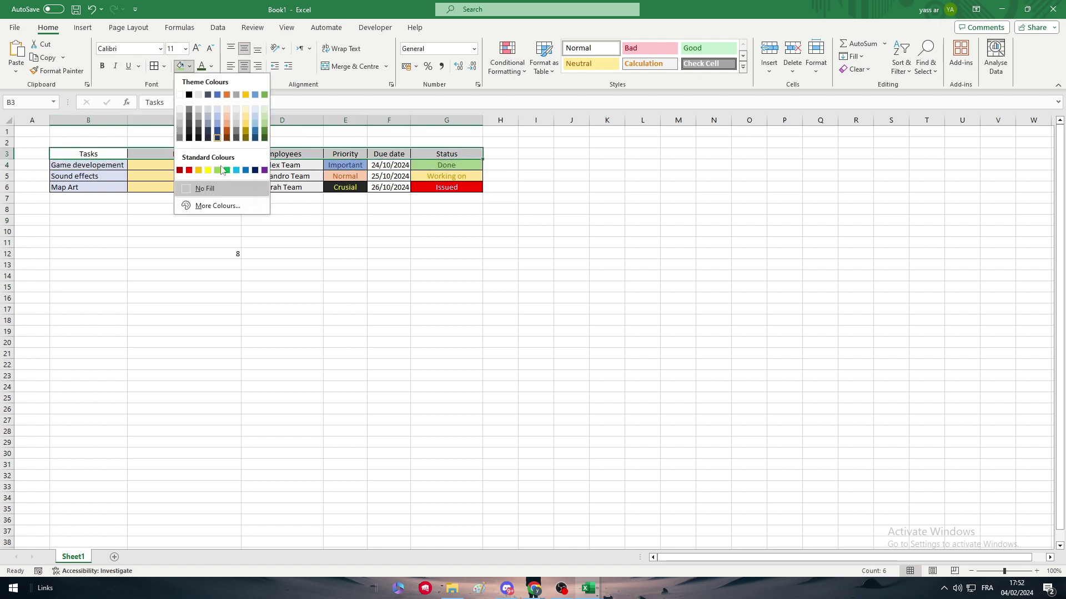
{"action": "left_click", "coordinate": [189, 138]}
{"action": "left_click", "coordinate": [211, 66]}
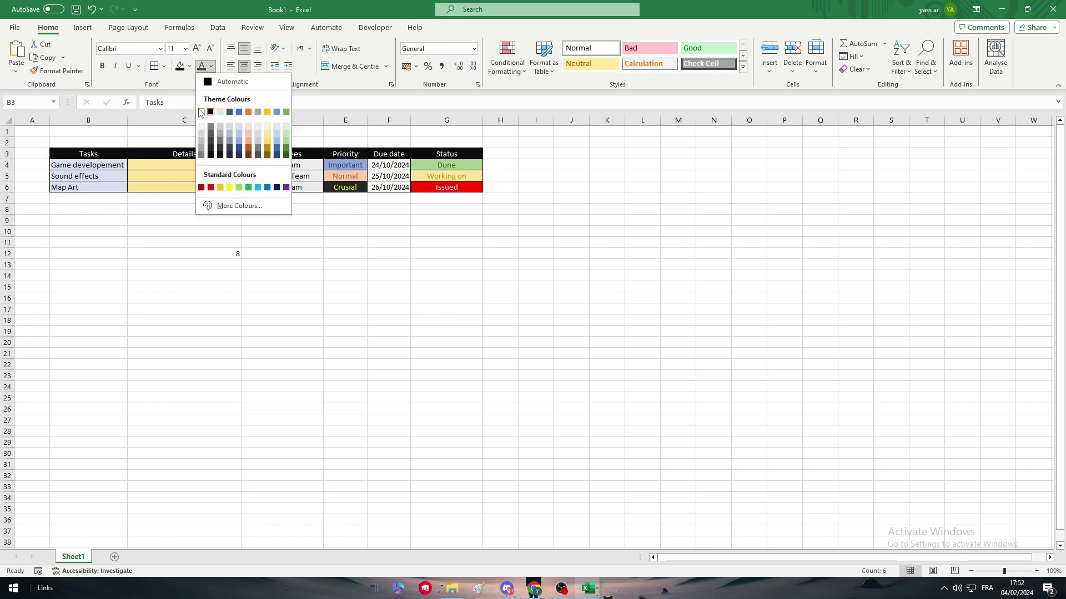
{"action": "left_click", "coordinate": [201, 112]}
{"action": "left_click", "coordinate": [168, 264]}
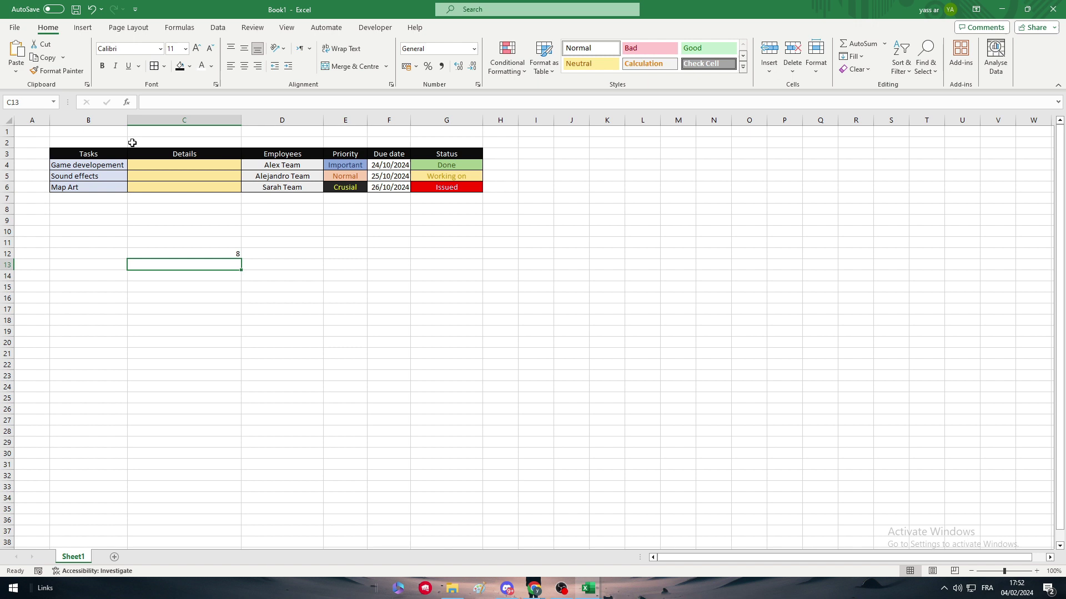
{"action": "left_click_drag", "start_coordinate": [350, 220], "coordinate": [311, 222]}
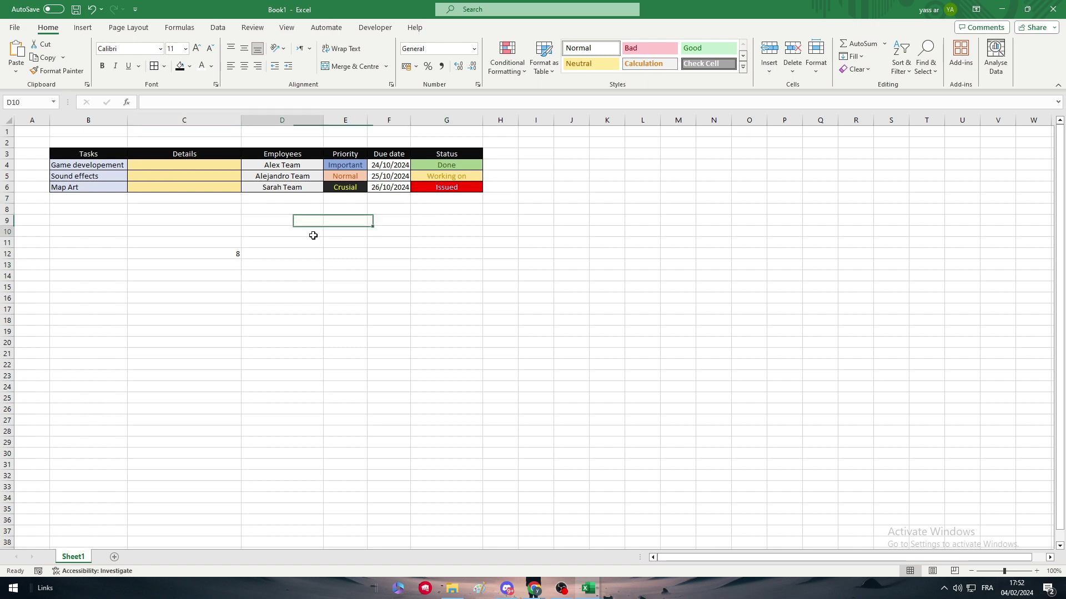
{"action": "left_click", "coordinate": [302, 227]}
{"action": "mouse_move", "coordinate": [388, 164]}
{"action": "left_mouse_down"}
{"action": "mouse_move", "coordinate": [389, 187]}
{"action": "mouse_move", "coordinate": [388, 165]}
{"action": "left_mouse_up"}
Delete the stray 8 in C12 below the table
{"action": "left_click", "coordinate": [370, 229]}
{"action": "left_click", "coordinate": [376, 229]}
{"action": "left_click", "coordinate": [214, 251]}
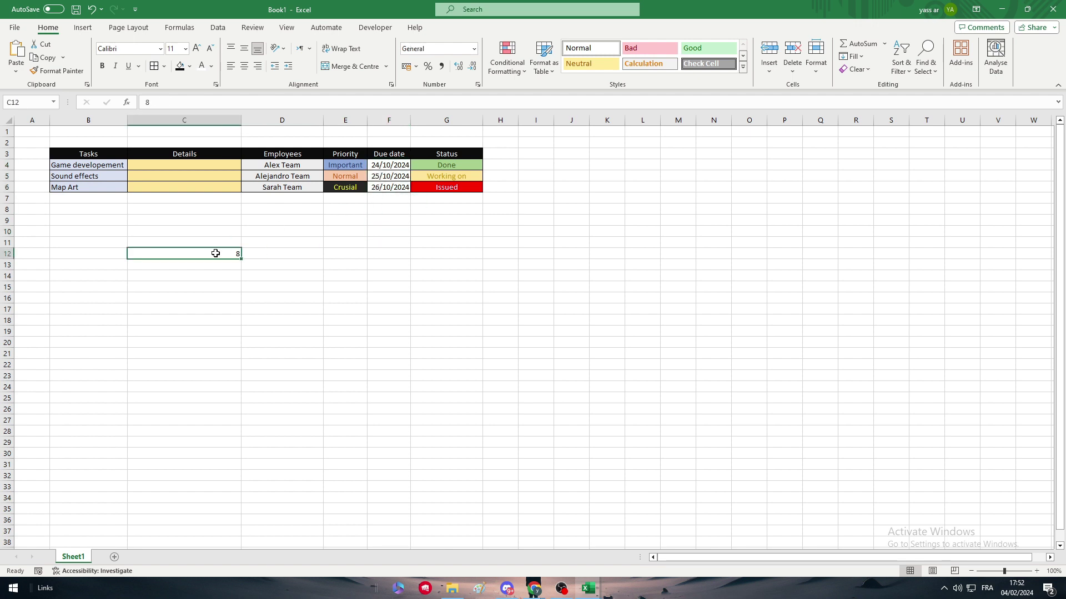
{"action": "key", "text": "BackSpace"}
{"action": "left_click", "coordinate": [284, 256]}
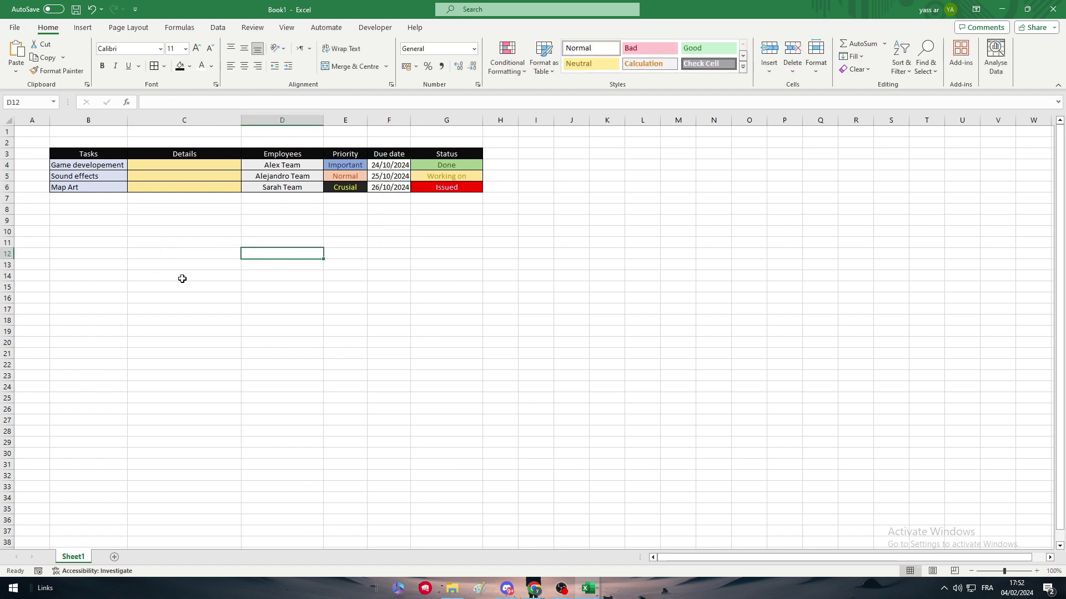
{"action": "left_click", "coordinate": [190, 254]}
Enter test text xxxx in D26 and try a G27 formula referencing it, then cancel
{"action": "left_click", "coordinate": [258, 415]}
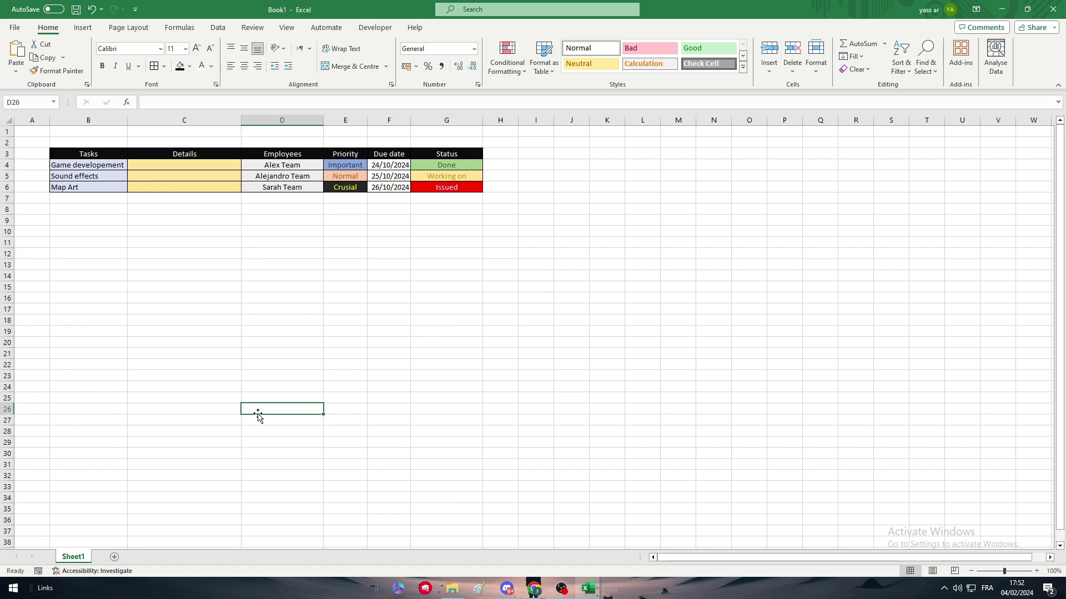
{"action": "type", "text": "xxxx"}
{"action": "left_click", "coordinate": [412, 419]}
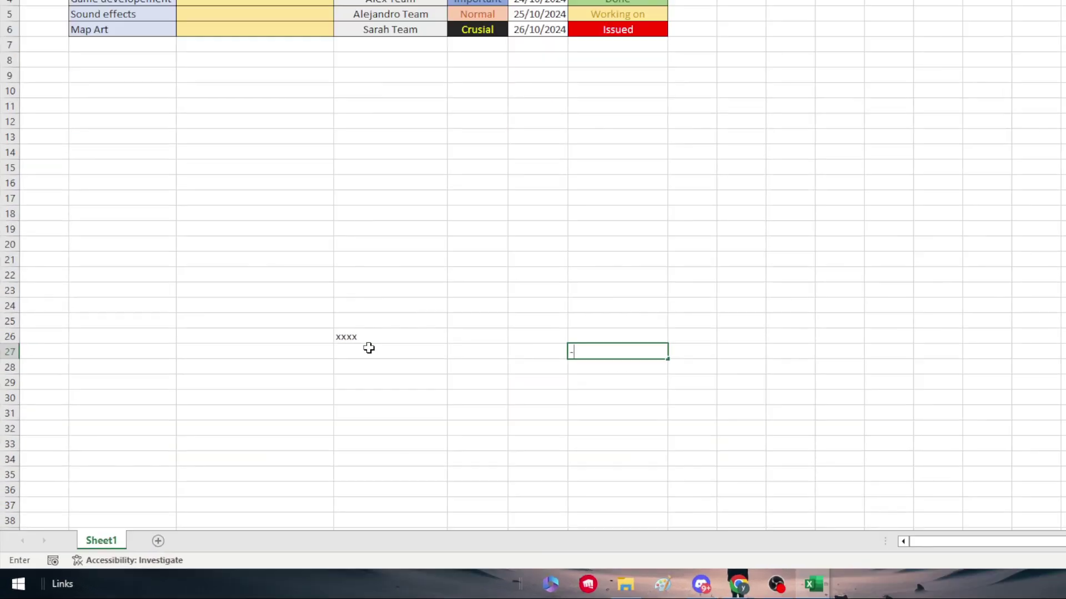
{"action": "type", "text": "-"}
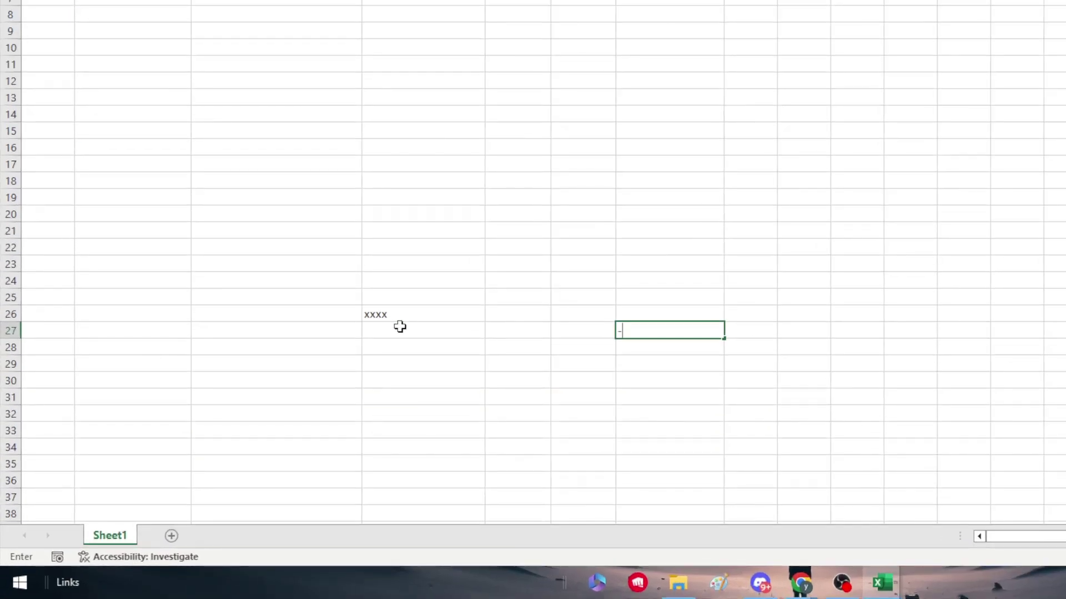
{"action": "left_click", "coordinate": [409, 319]}
{"action": "left_click", "coordinate": [428, 327]}
{"action": "left_click", "coordinate": [423, 311]}
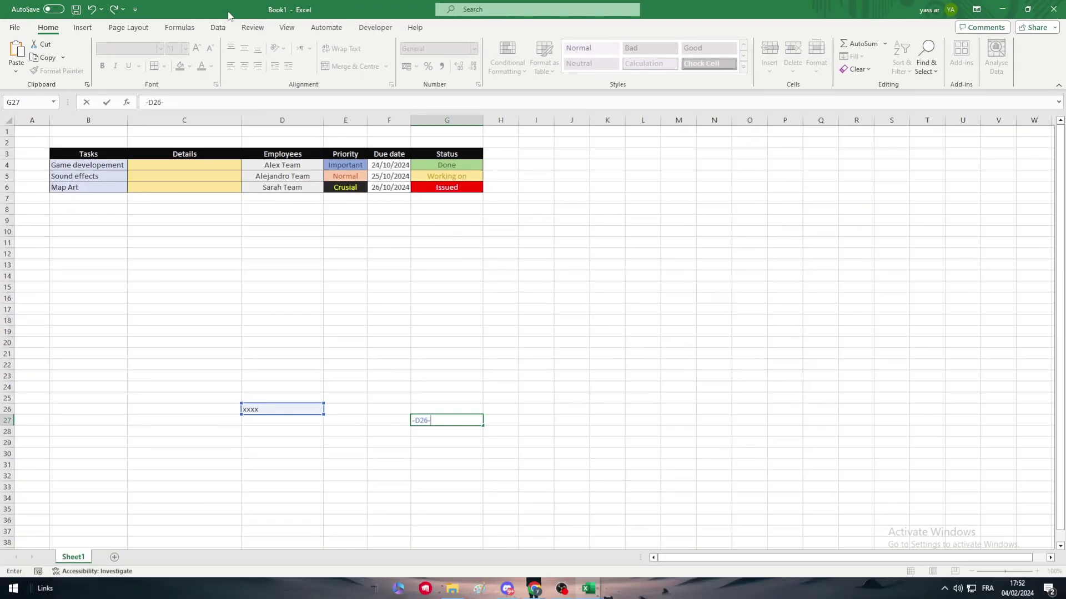
{"action": "type", "text": "-"}
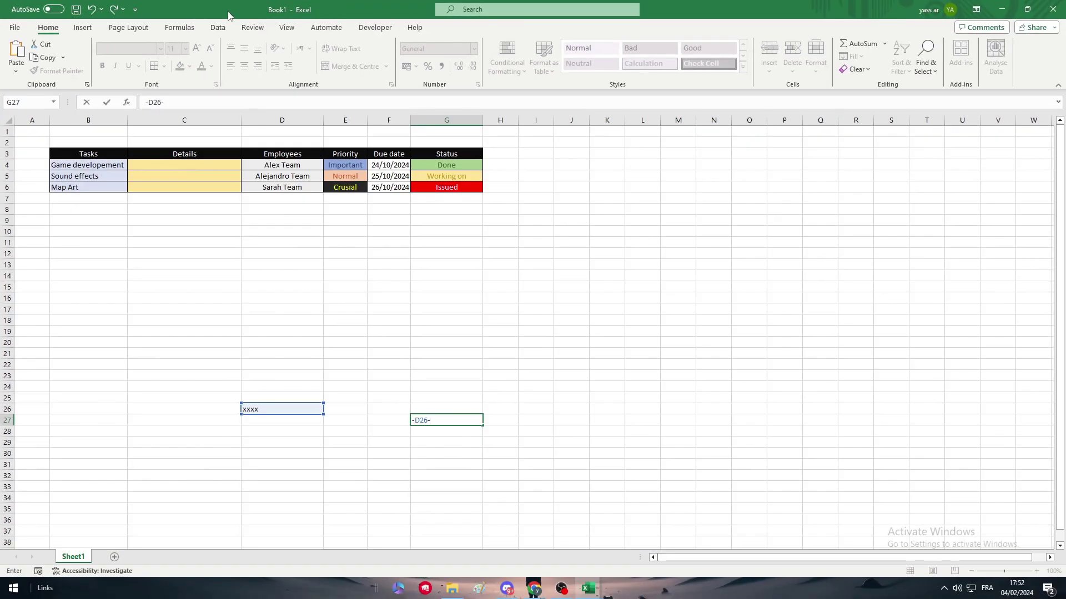
{"action": "key", "text": "Escape"}
{"action": "left_click", "coordinate": [355, 232]}
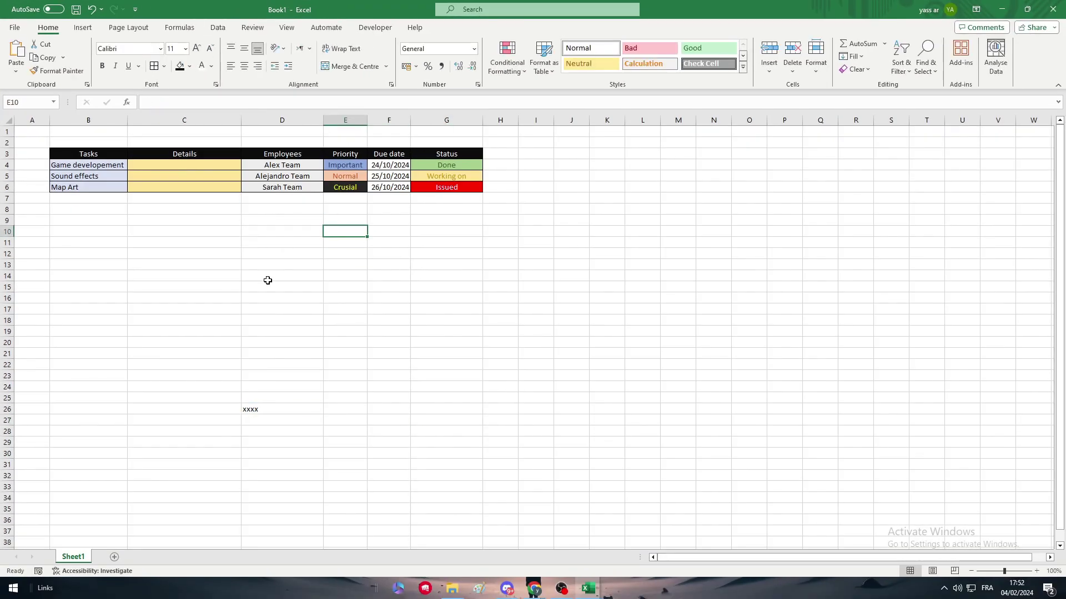
Clear the xxxx test text from D26
{"action": "left_click", "coordinate": [267, 409]}
{"action": "key", "text": "BackSpace"}
{"action": "left_click", "coordinate": [445, 356]}
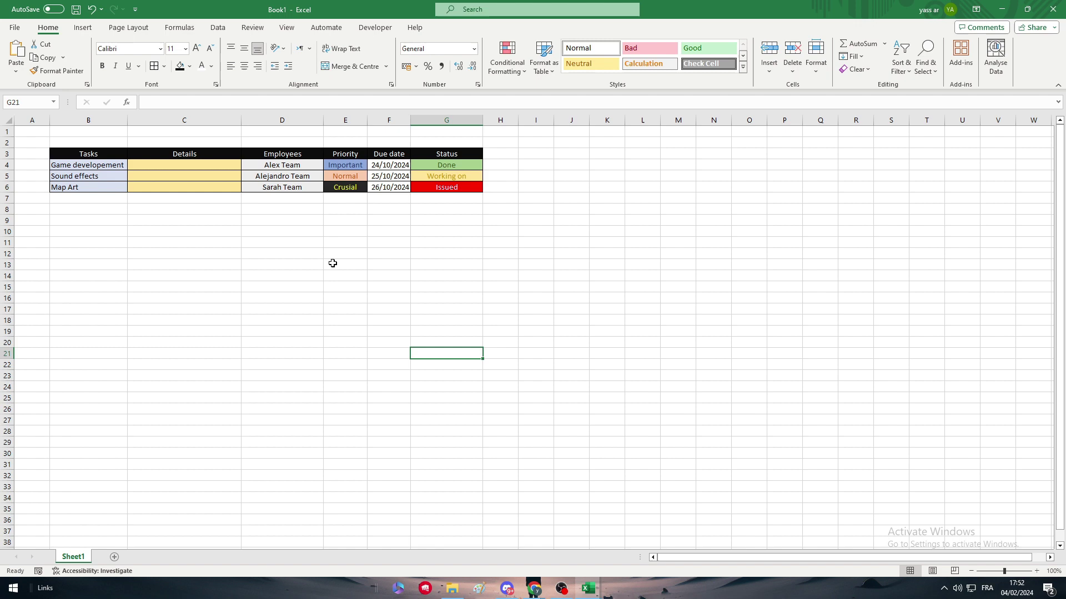
Save the workbook to the Desktop as 'excelle import' via the Save As window
{"action": "left_click", "coordinate": [75, 9]}
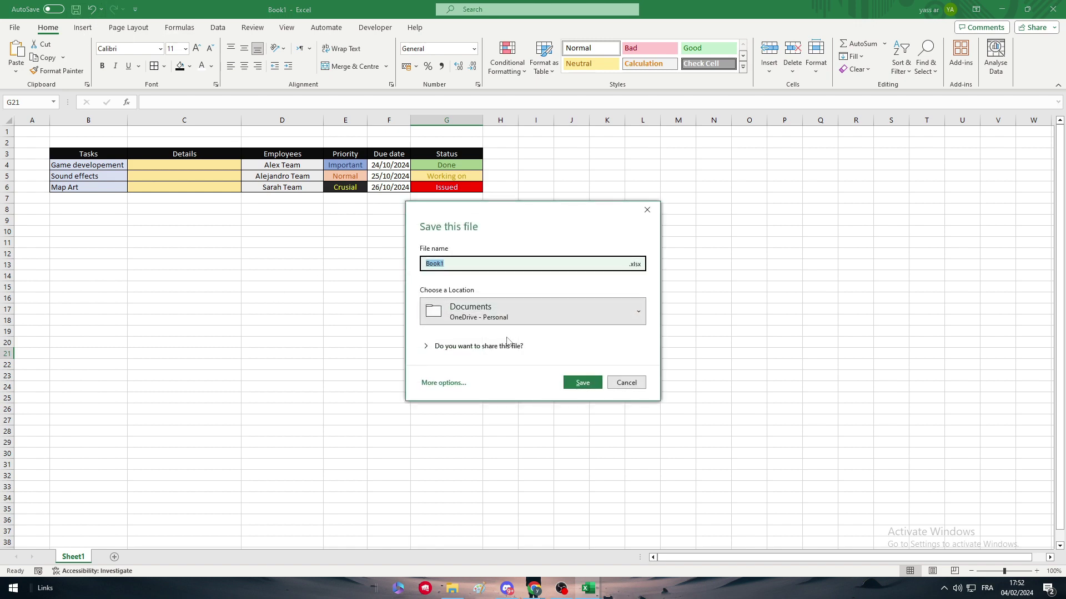
{"action": "left_click", "coordinate": [454, 383]}
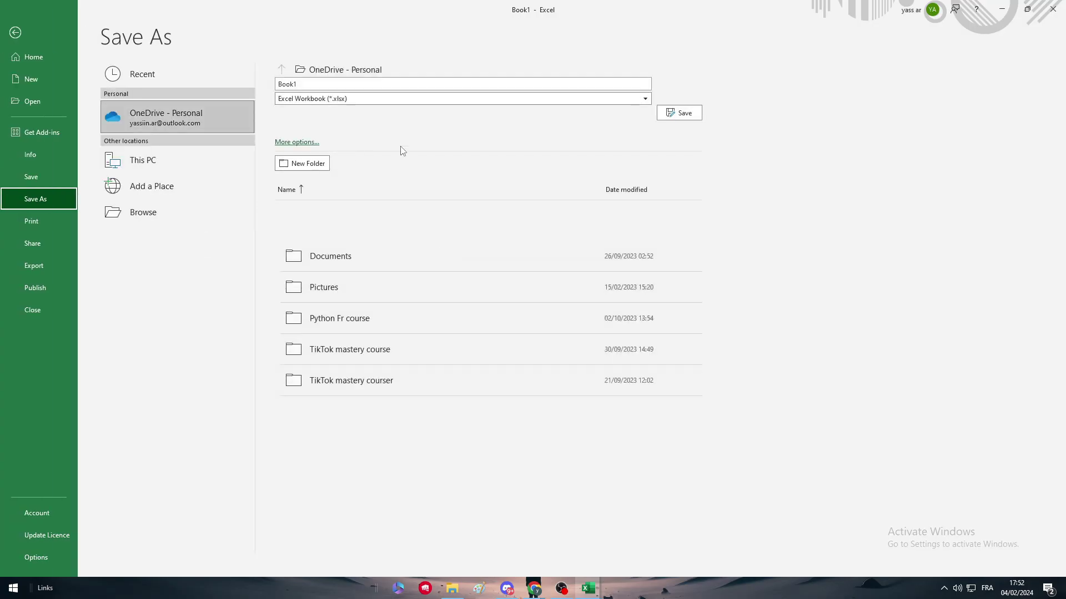
{"action": "left_click", "coordinate": [300, 142]}
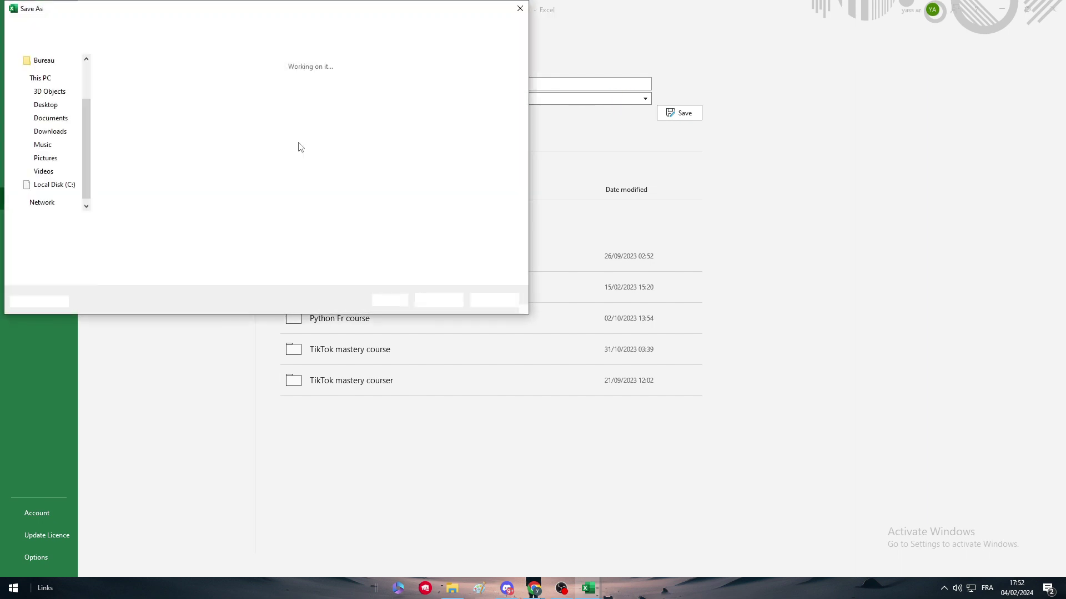
{"action": "left_click", "coordinate": [70, 108]}
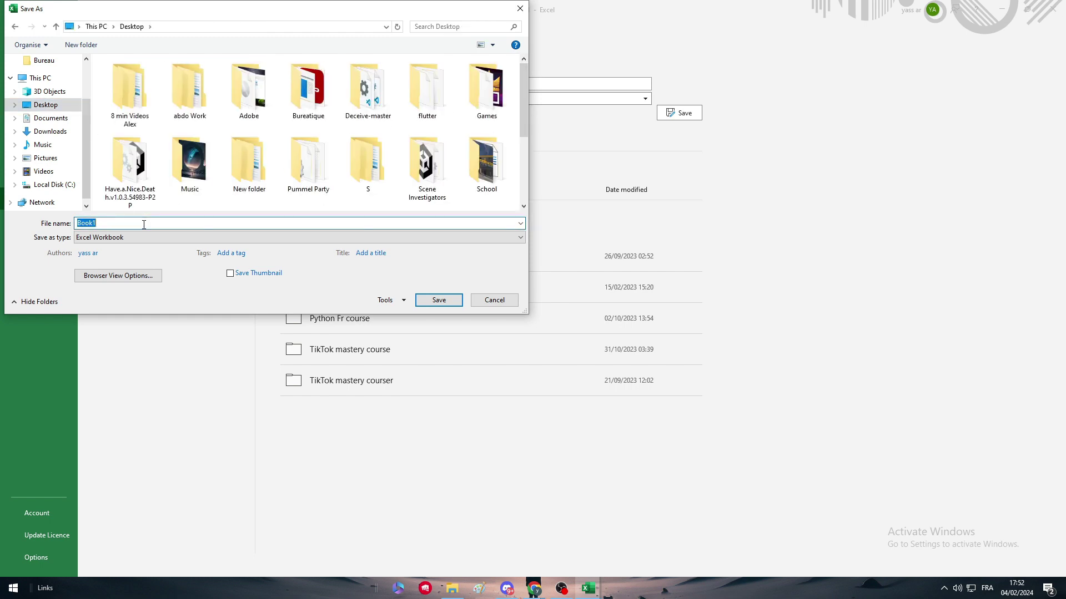
{"action": "type", "text": "excelle import"}
{"action": "key", "text": "Return"}
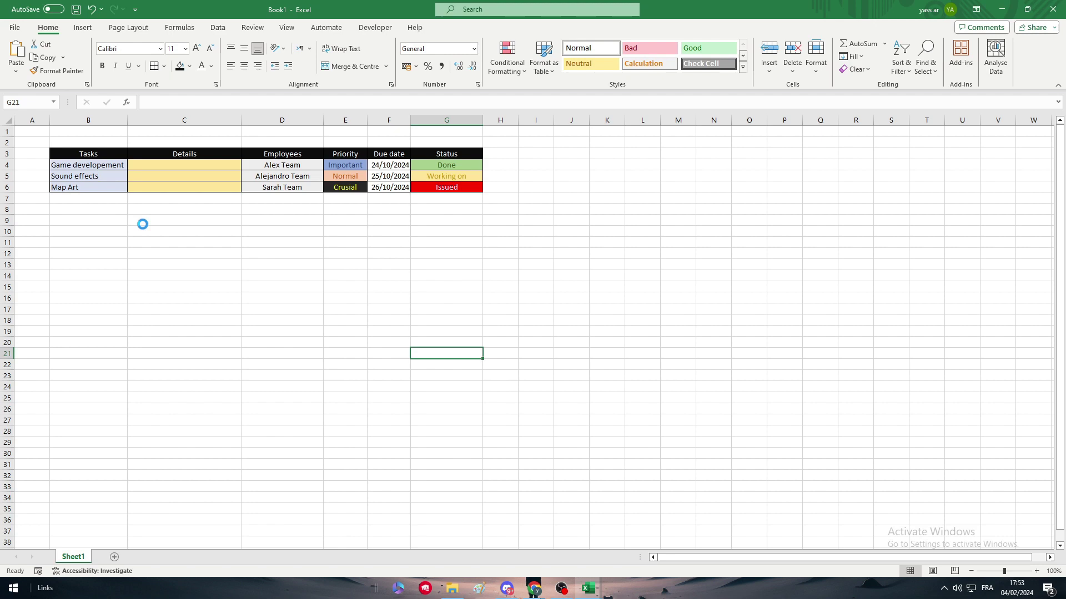
{"action": "mouse_move", "coordinate": [534, 593]}
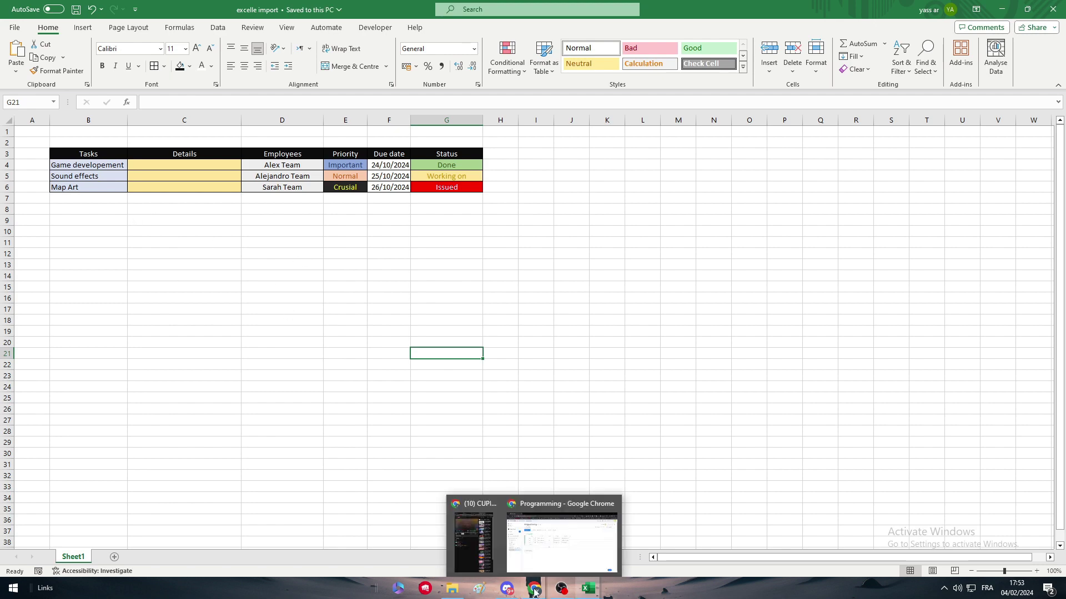
{"action": "left_click", "coordinate": [549, 557]}
{"action": "left_click", "coordinate": [77, 116]}
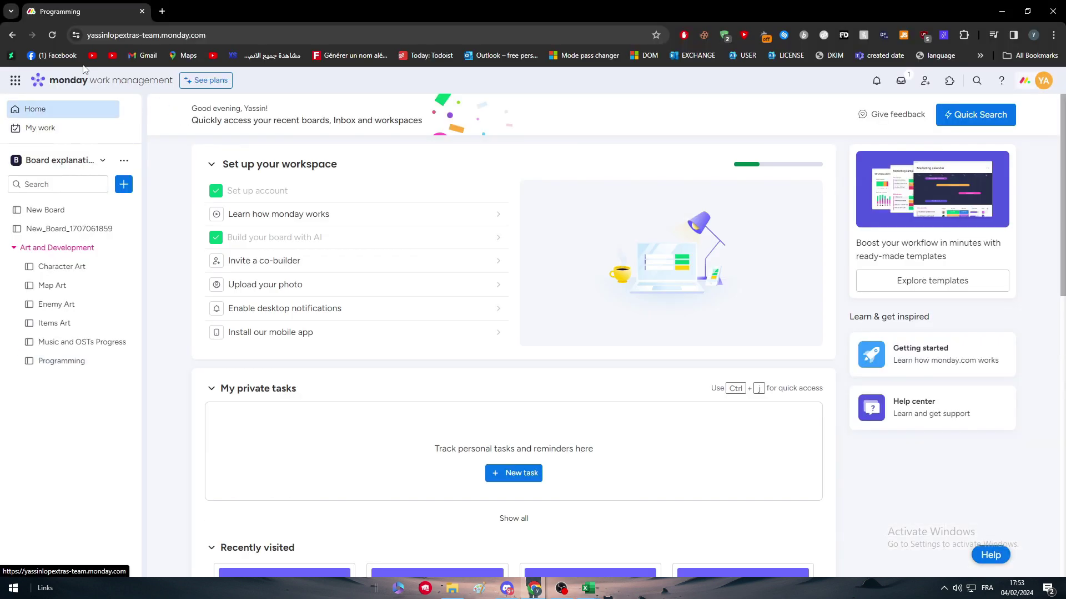
{"action": "left_click", "coordinate": [96, 162]}
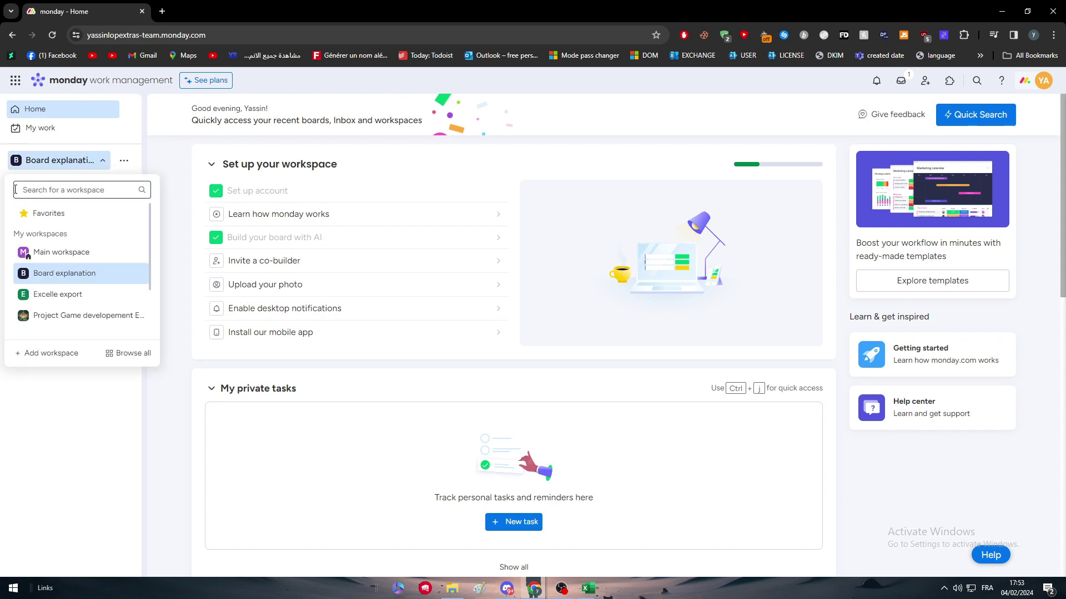
{"action": "left_click", "coordinate": [44, 353]}
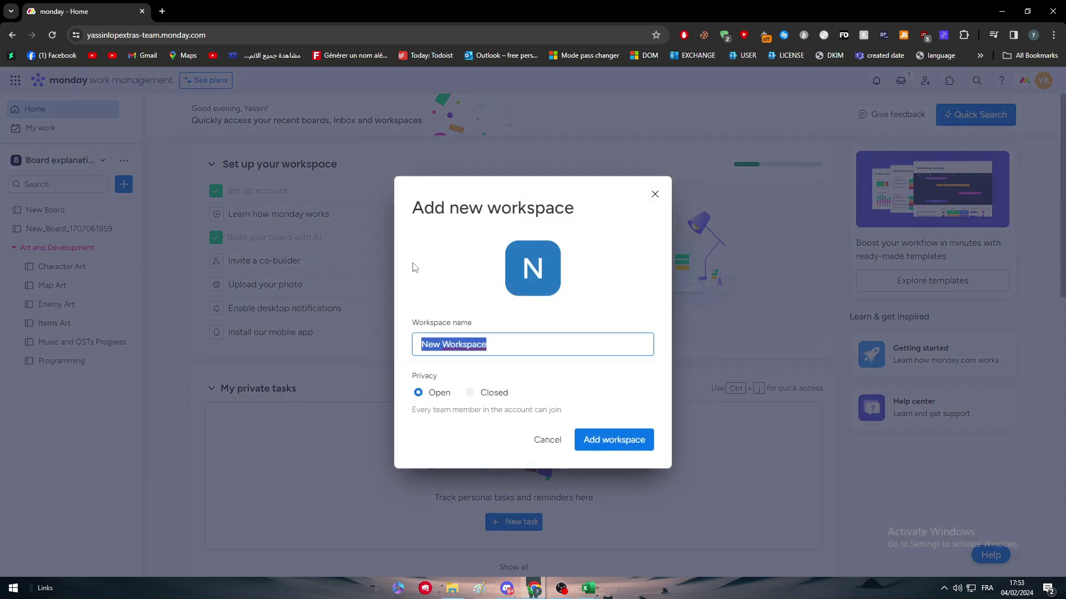
{"action": "left_click", "coordinate": [497, 349]}
{"action": "left_click", "coordinate": [494, 309]}
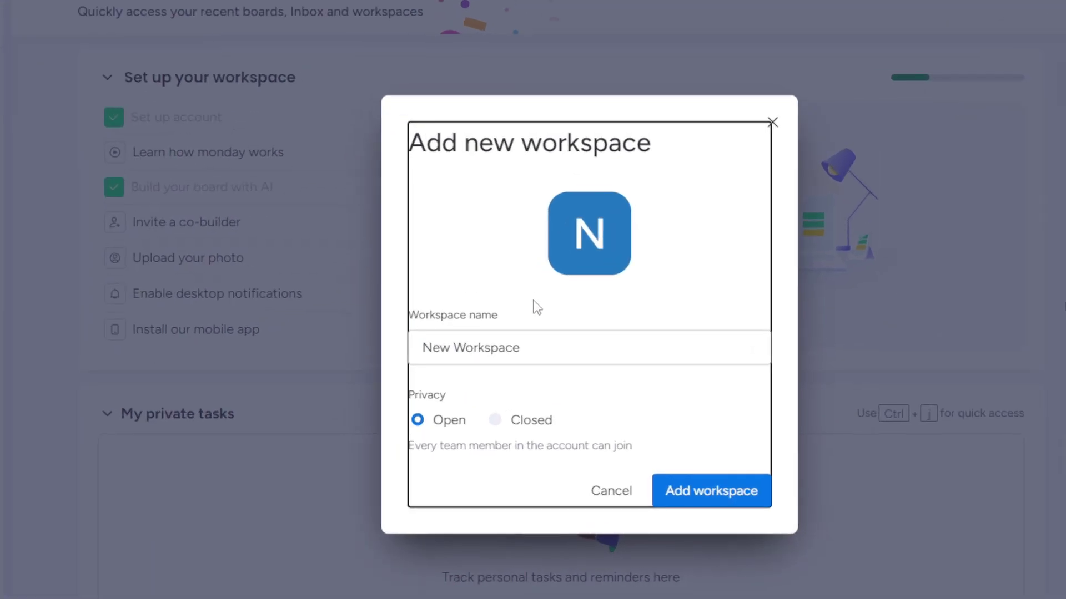
{"action": "left_click", "coordinate": [501, 343]}
{"action": "key", "text": "ctrl+a"}
{"action": "type", "text": "E"}
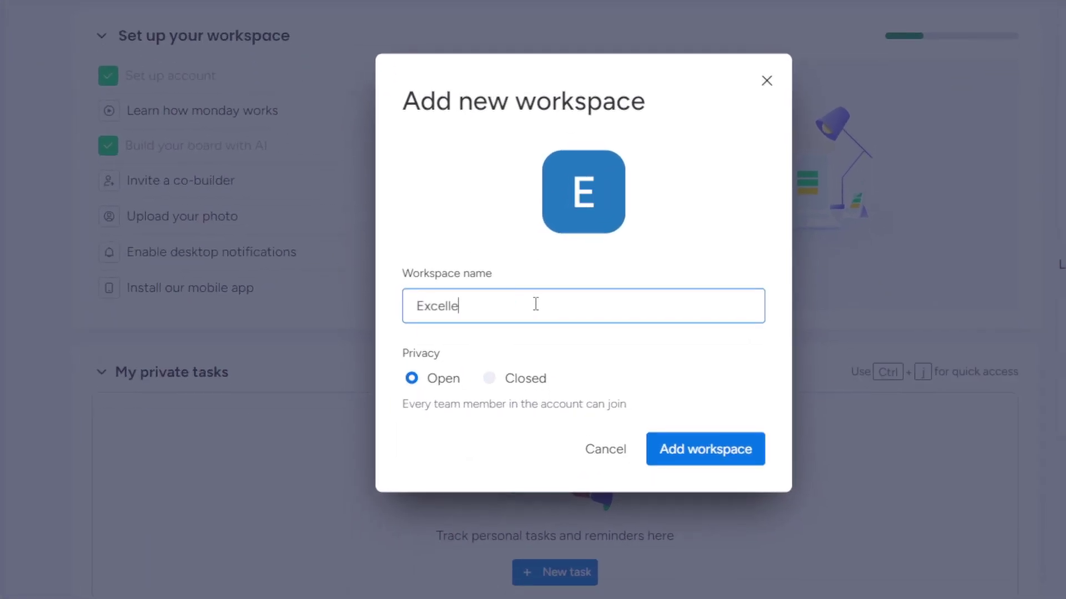
{"action": "type", "text": "xcelle importation"}
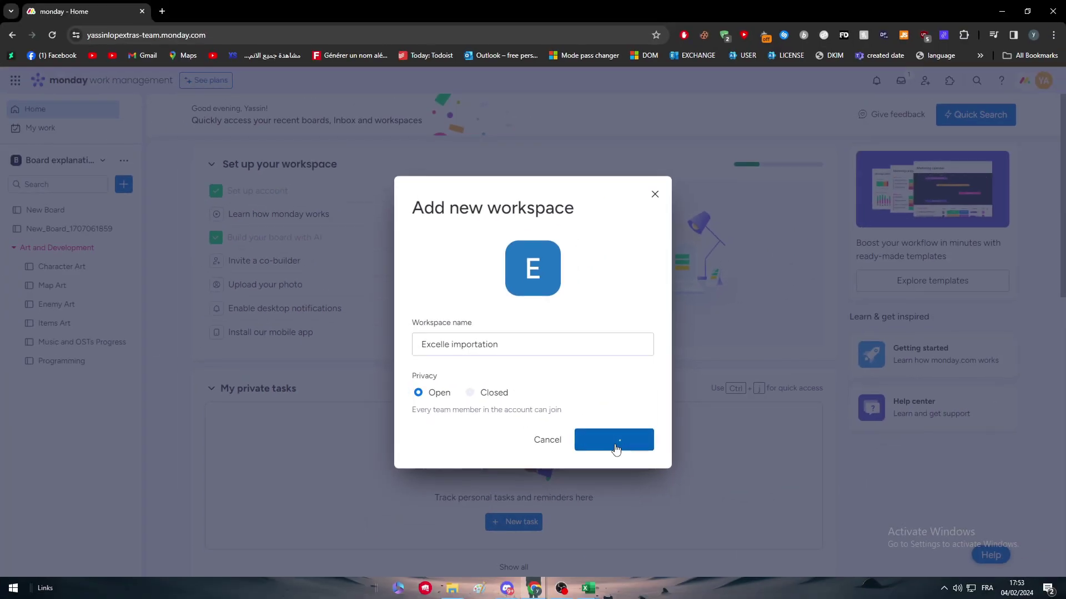
{"action": "left_click", "coordinate": [702, 450]}
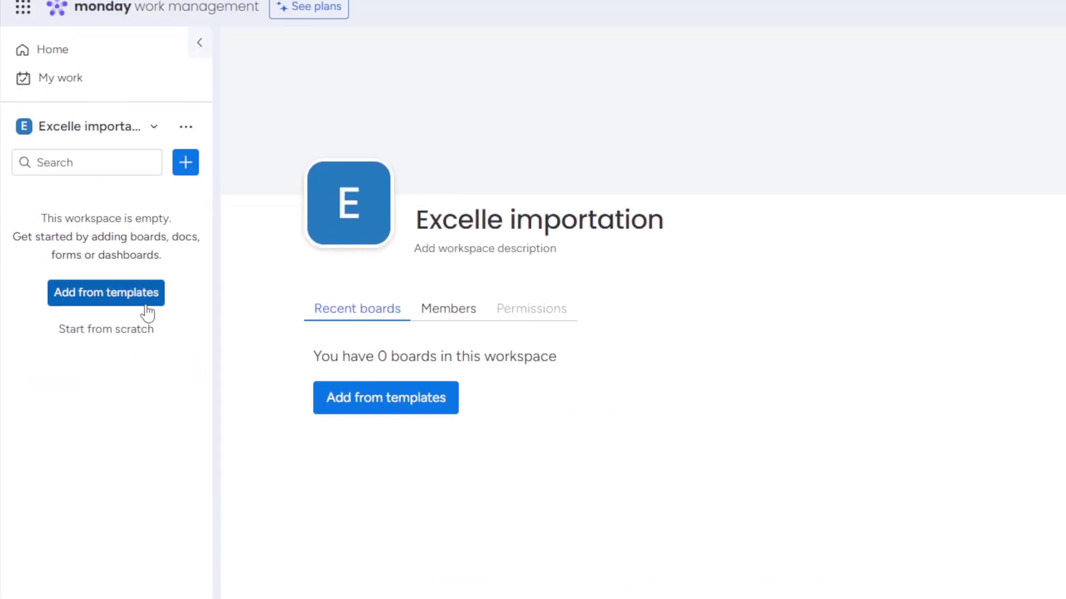
Open monday.com's Import data options from the account menu
{"action": "left_click", "coordinate": [186, 162]}
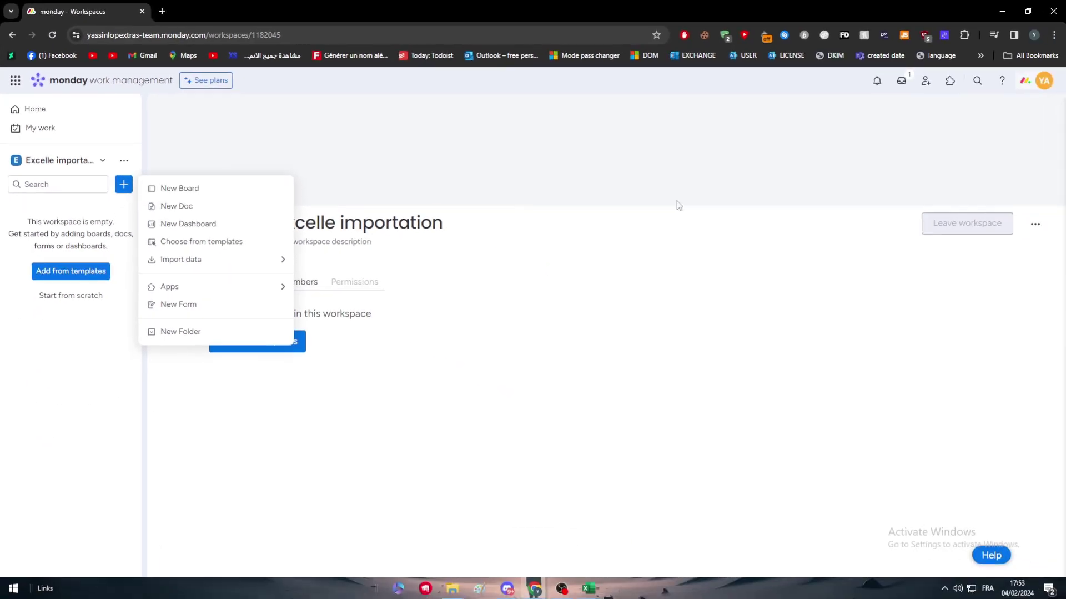
{"action": "left_click", "coordinate": [679, 205]}
{"action": "left_click", "coordinate": [1038, 83]}
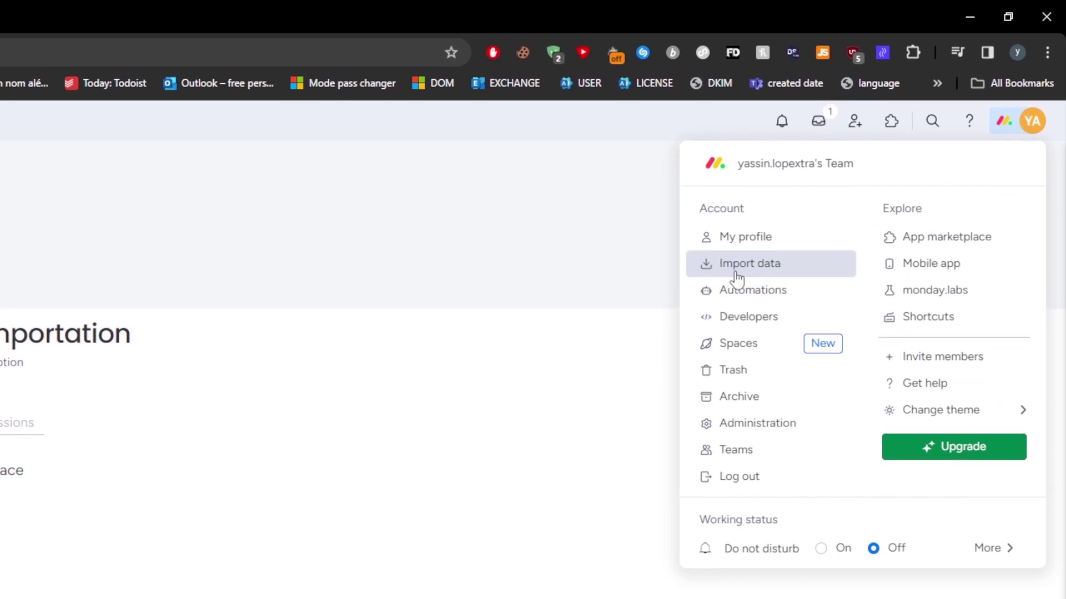
{"action": "left_click", "coordinate": [736, 273]}
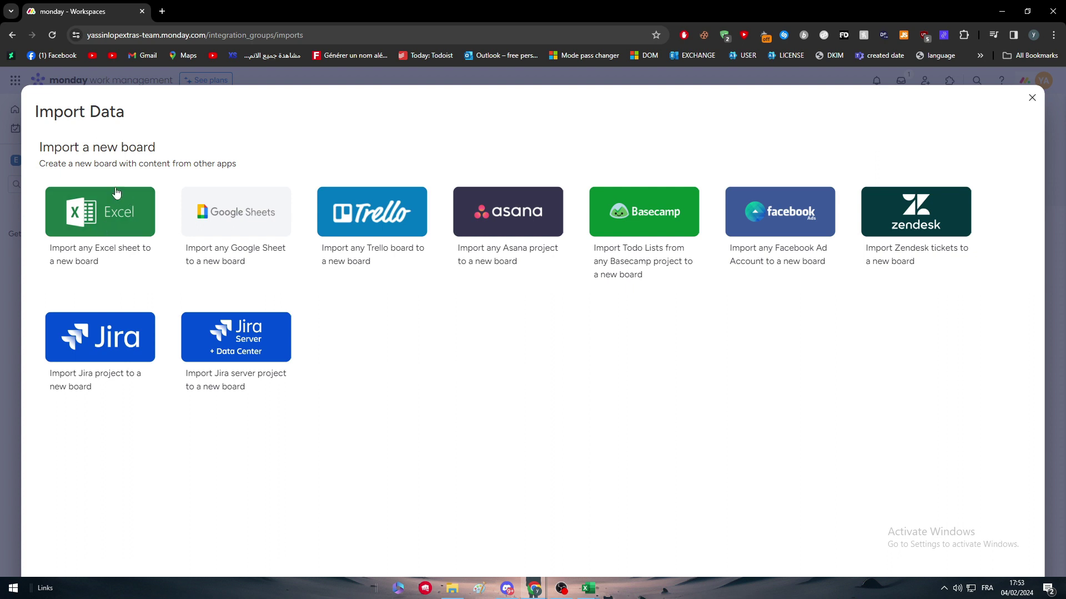
Upload the 'excelle import' file through the Excel import option and start customizing the board
{"action": "left_click", "coordinate": [84, 216]}
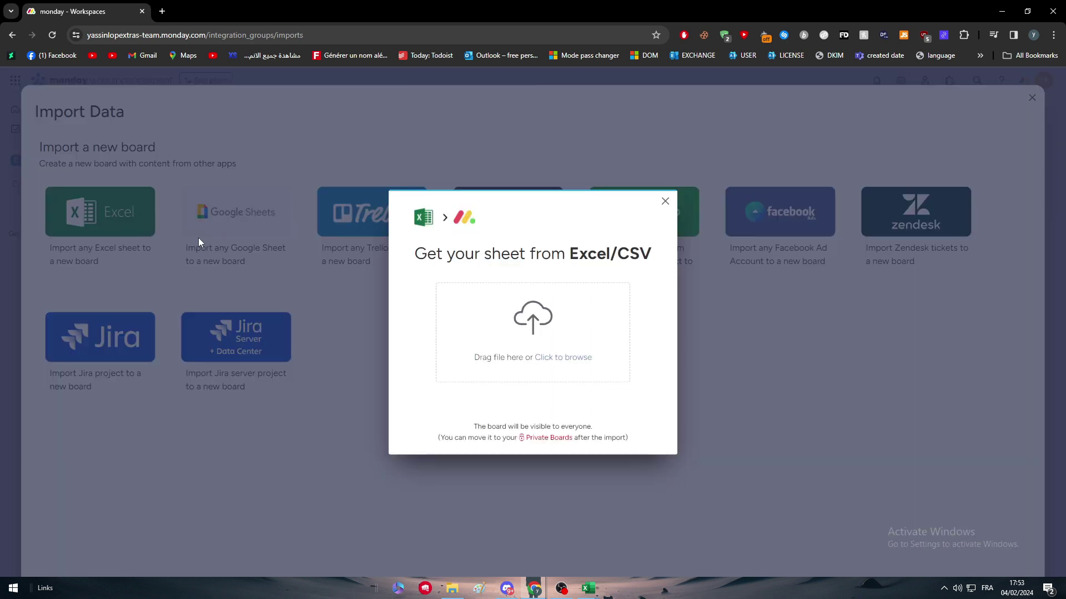
{"action": "left_click", "coordinate": [532, 332]}
{"action": "left_click", "coordinate": [48, 68]}
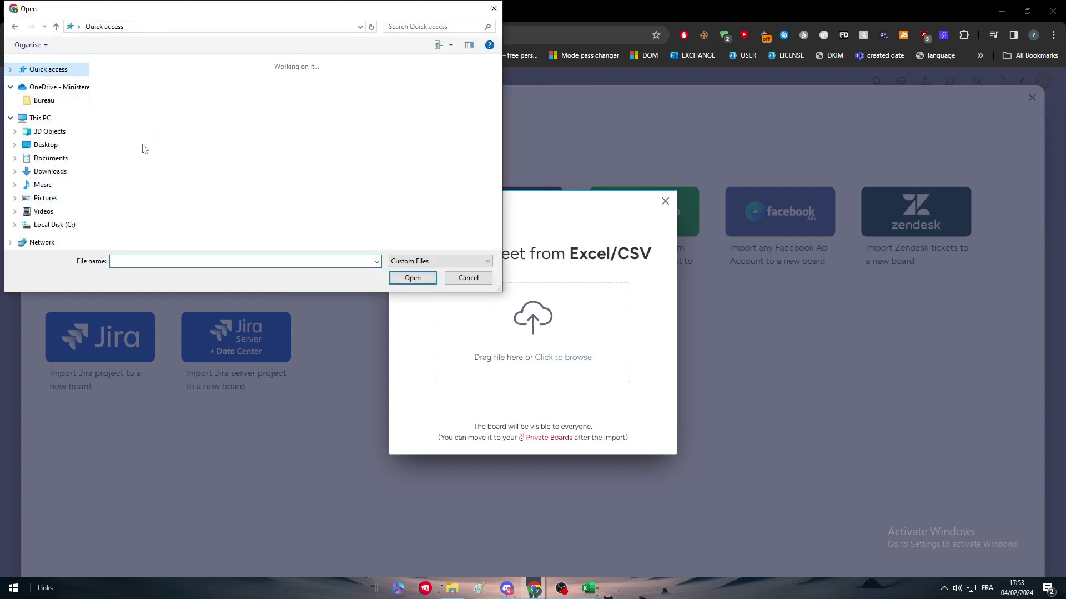
{"action": "double_click", "coordinate": [183, 357]}
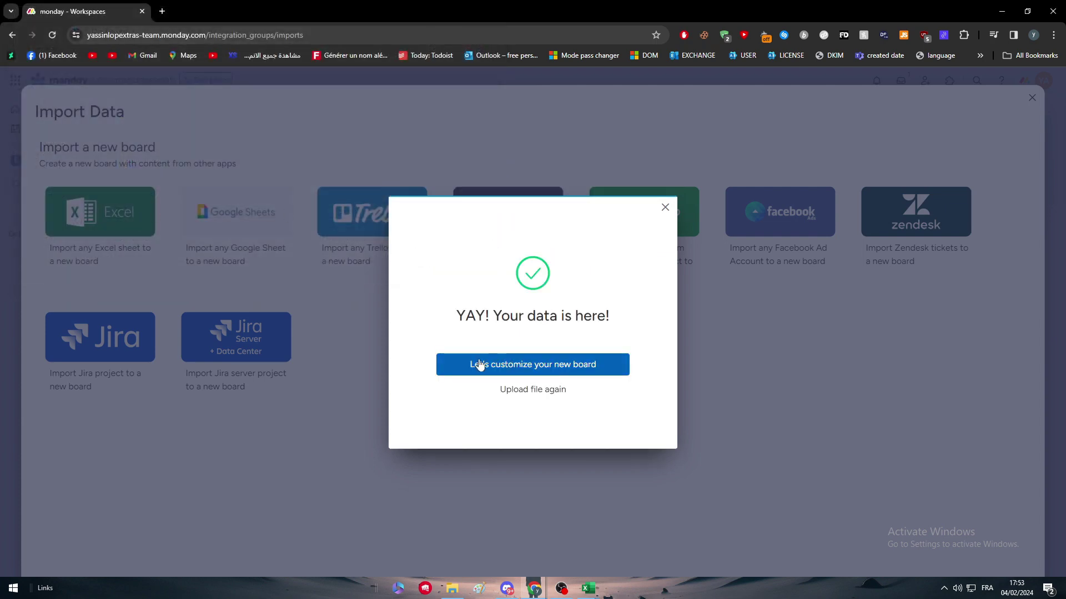
{"action": "left_click", "coordinate": [476, 365]}
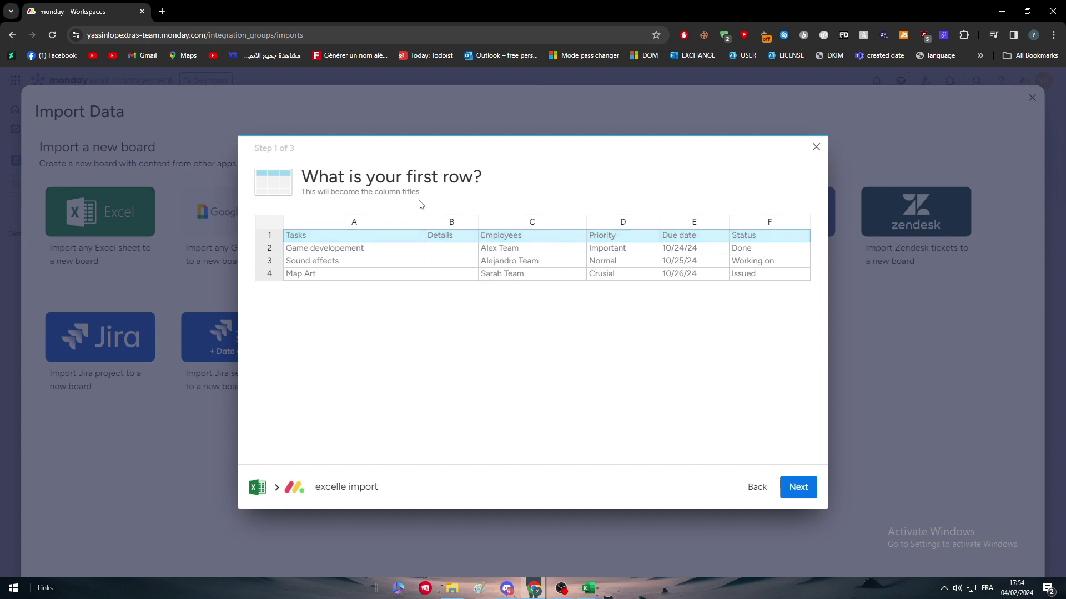
Use Tasks as item titles, keep Details as text and Priority and Status as status, then create the board
{"action": "left_click", "coordinate": [791, 489]}
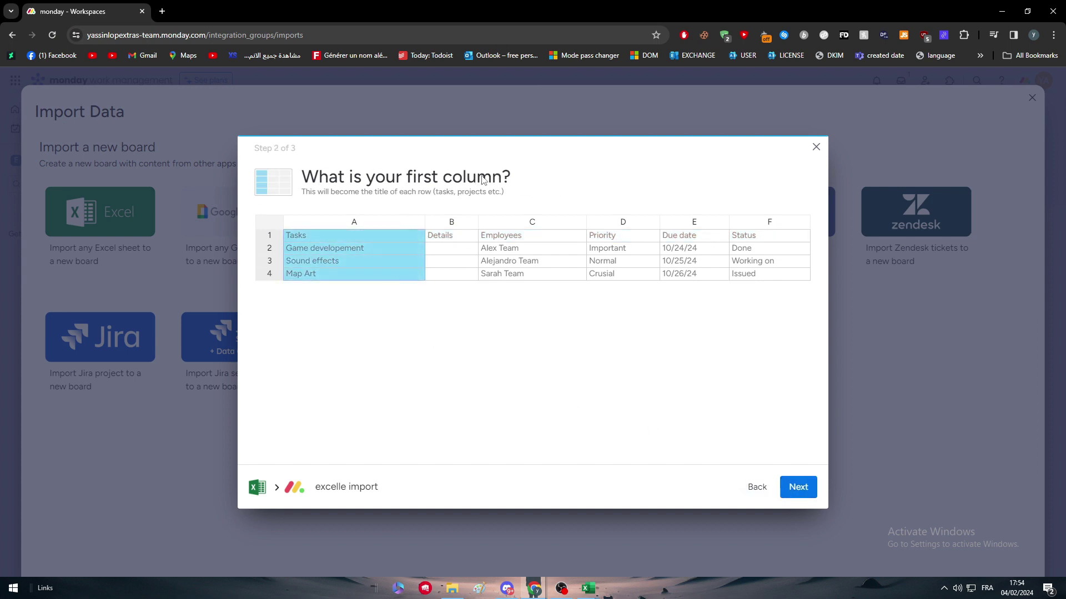
{"action": "left_click", "coordinate": [797, 488]}
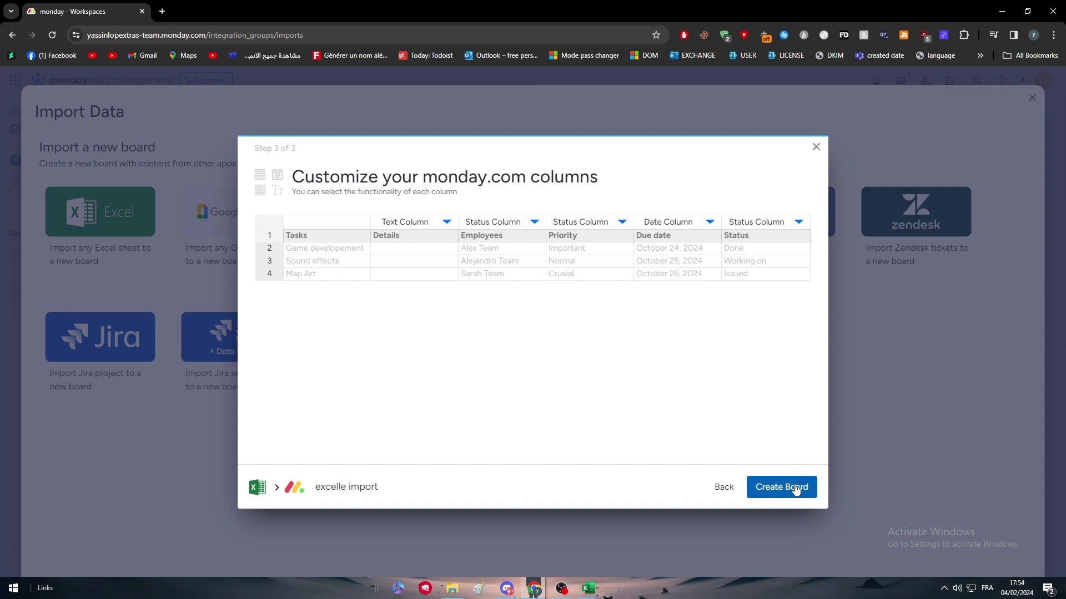
{"action": "left_click", "coordinate": [444, 227]}
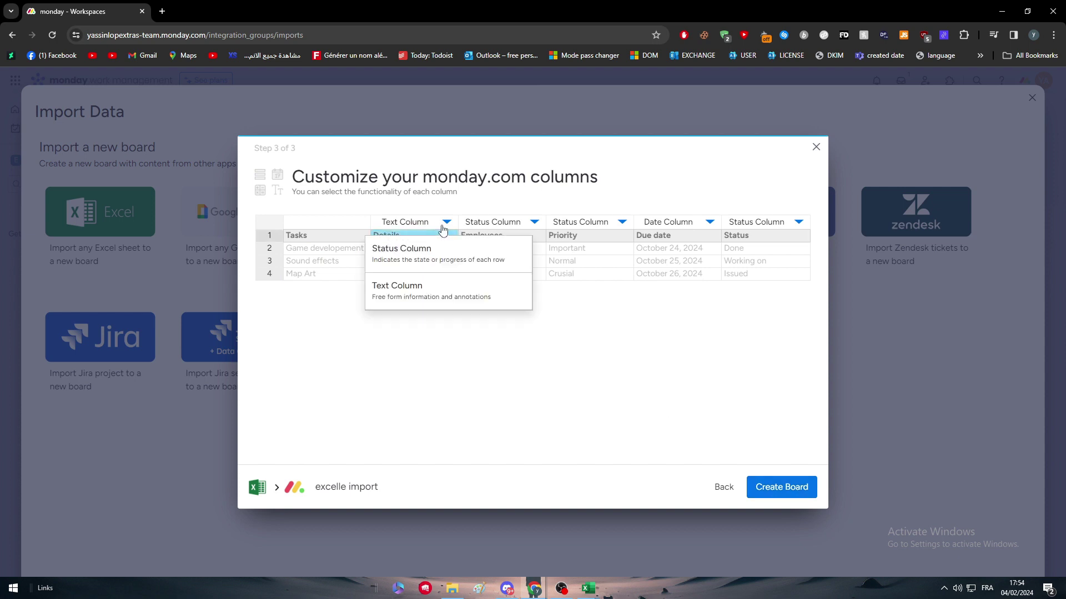
{"action": "left_click", "coordinate": [461, 395]}
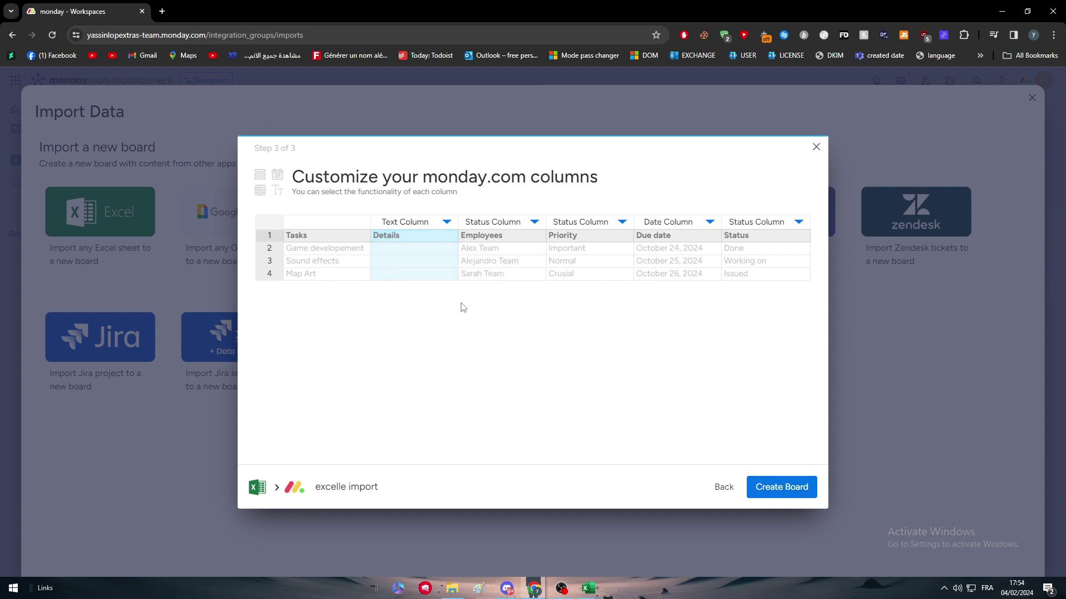
{"action": "left_click", "coordinate": [622, 222]}
{"action": "left_click", "coordinate": [600, 270]}
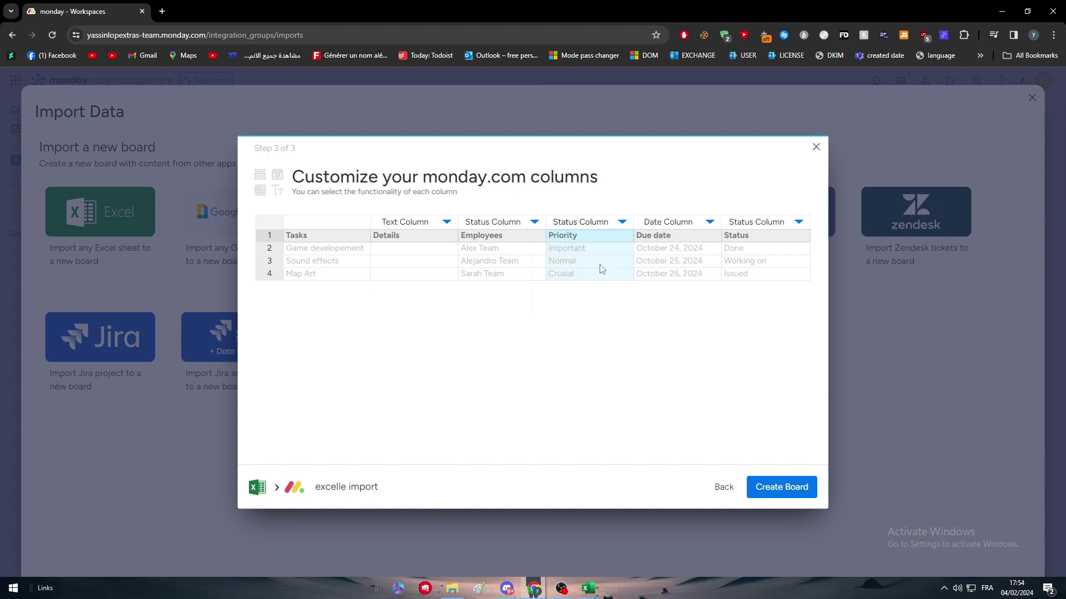
{"action": "left_click", "coordinate": [791, 227]}
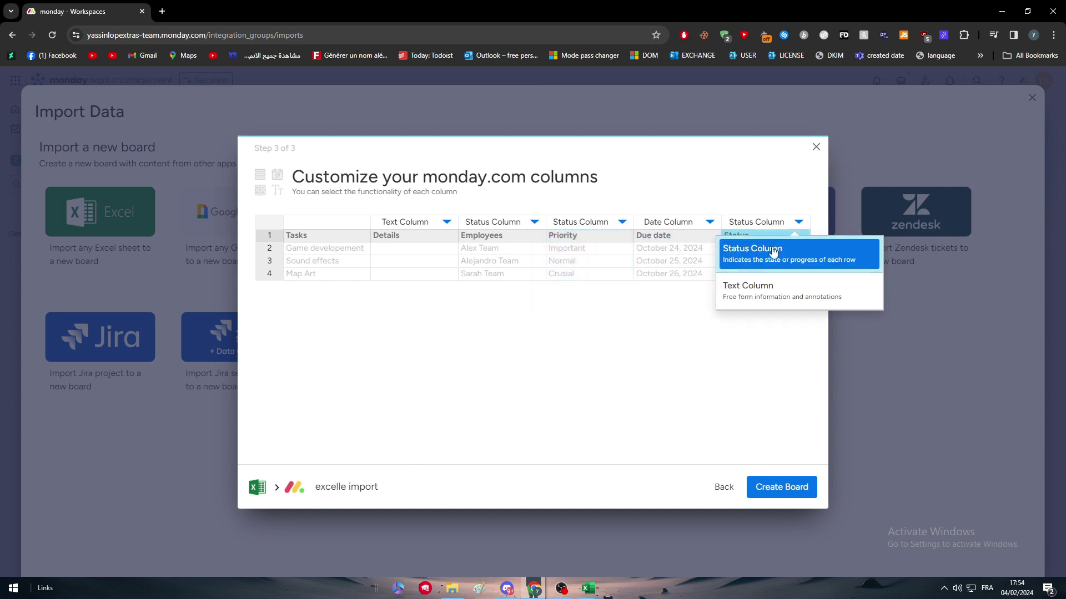
{"action": "left_click", "coordinate": [755, 253]}
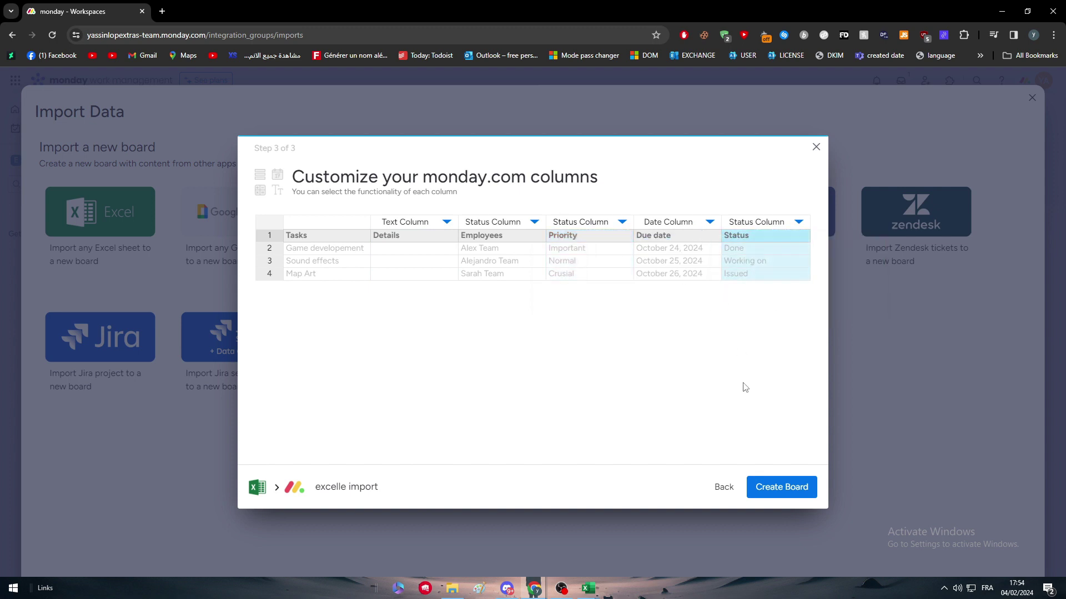
{"action": "left_click", "coordinate": [791, 489]}
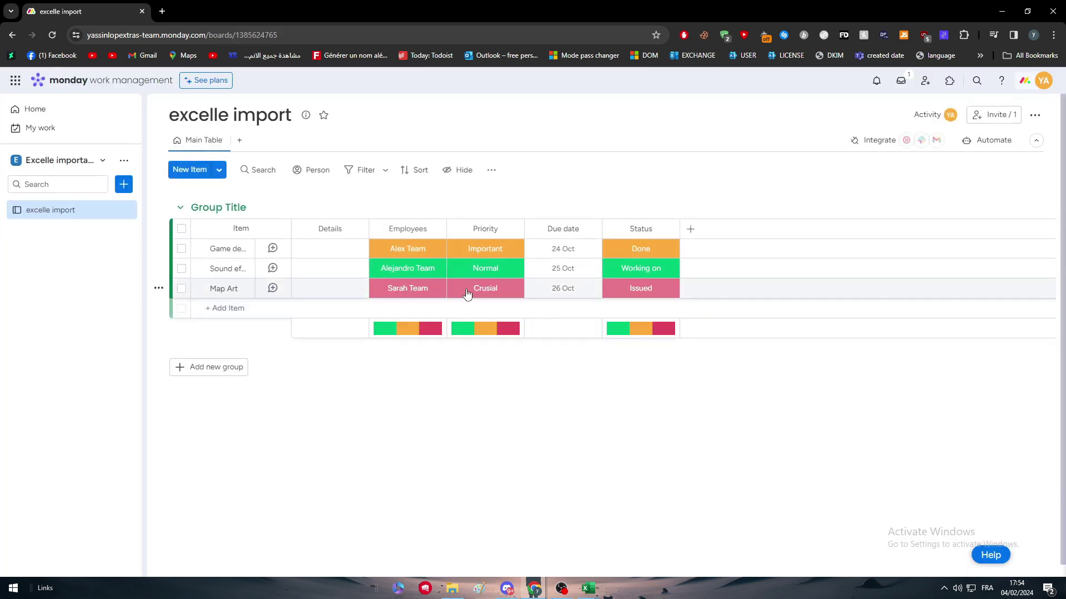
{"action": "left_click", "coordinate": [435, 254]}
{"action": "left_click", "coordinate": [436, 237]}
{"action": "left_click", "coordinate": [435, 232]}
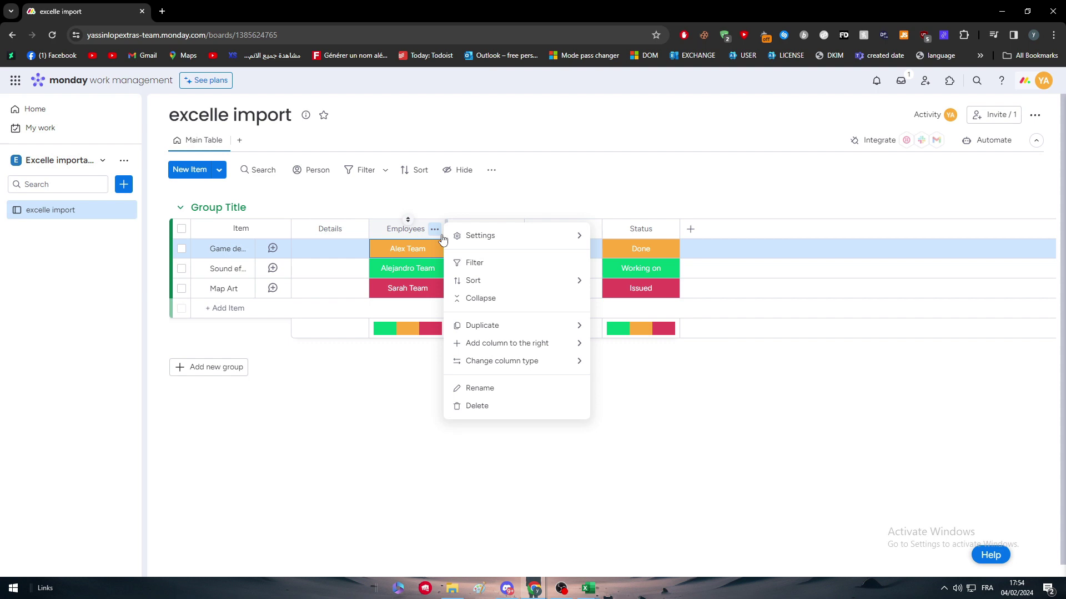
{"action": "mouse_move", "coordinate": [552, 240]}
{"action": "left_click", "coordinate": [352, 393]}
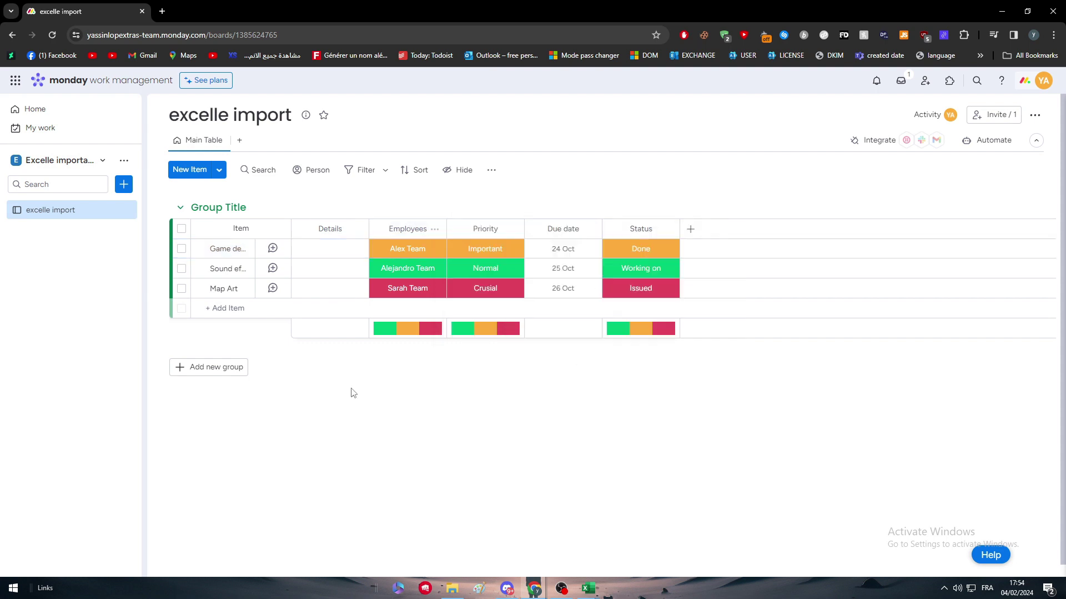